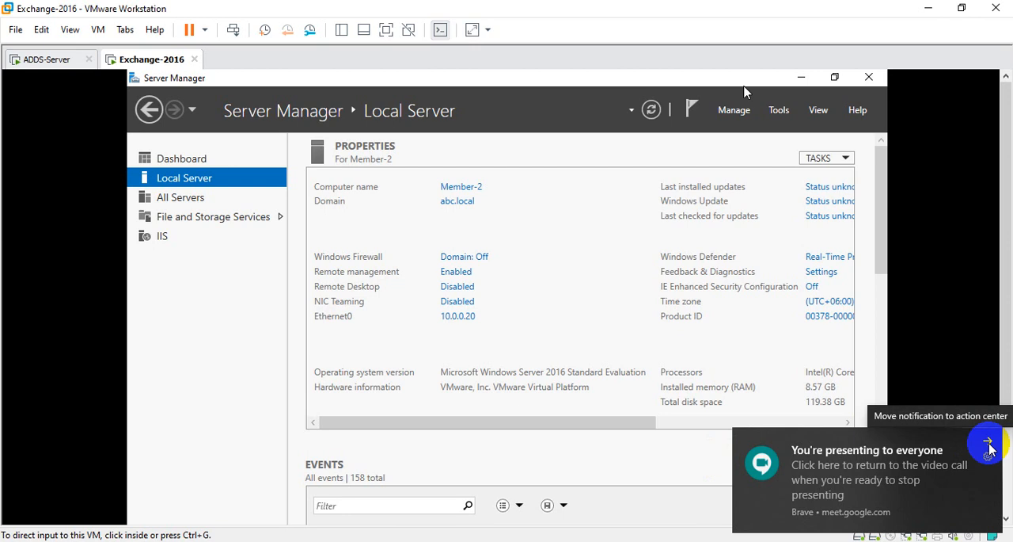
Open Windows Server Backup from Server Manager's tools list.
left_click(989, 448)
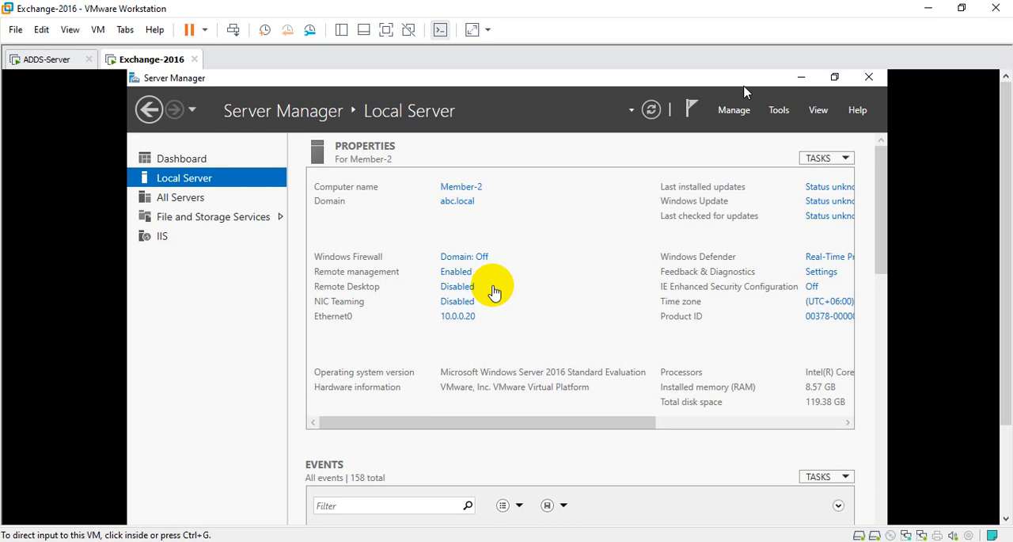
left_click(386, 30)
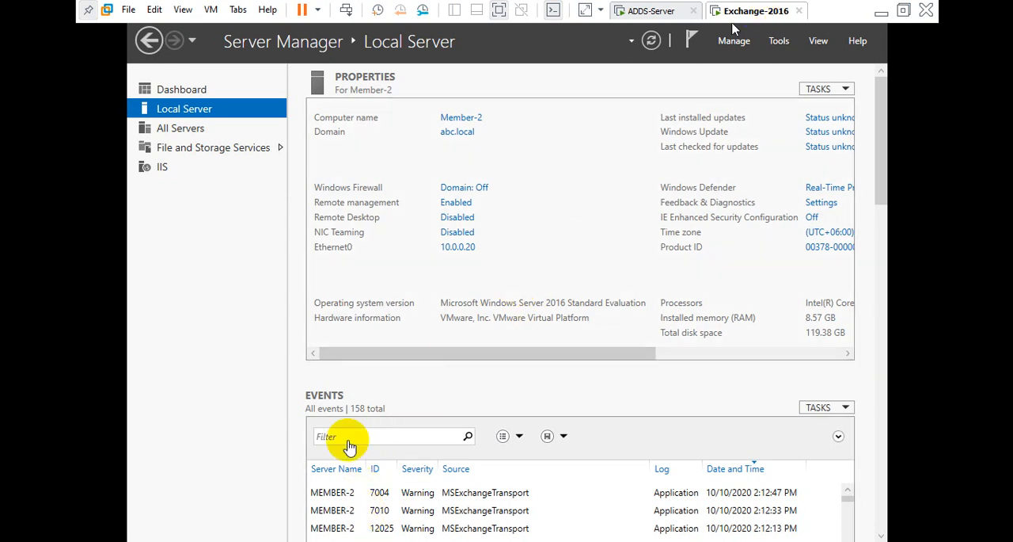
left_click(779, 42)
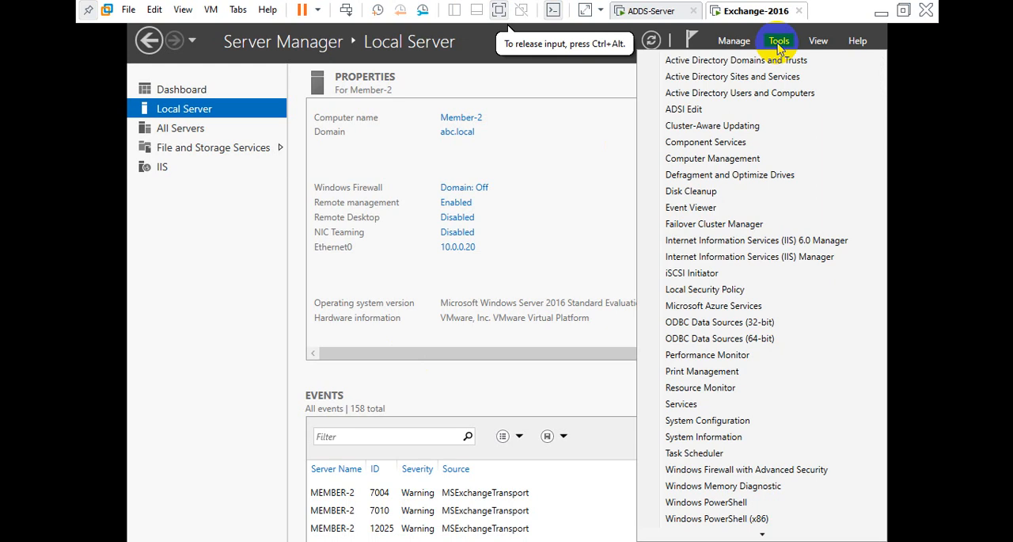
scroll(781, 226, "down", 1)
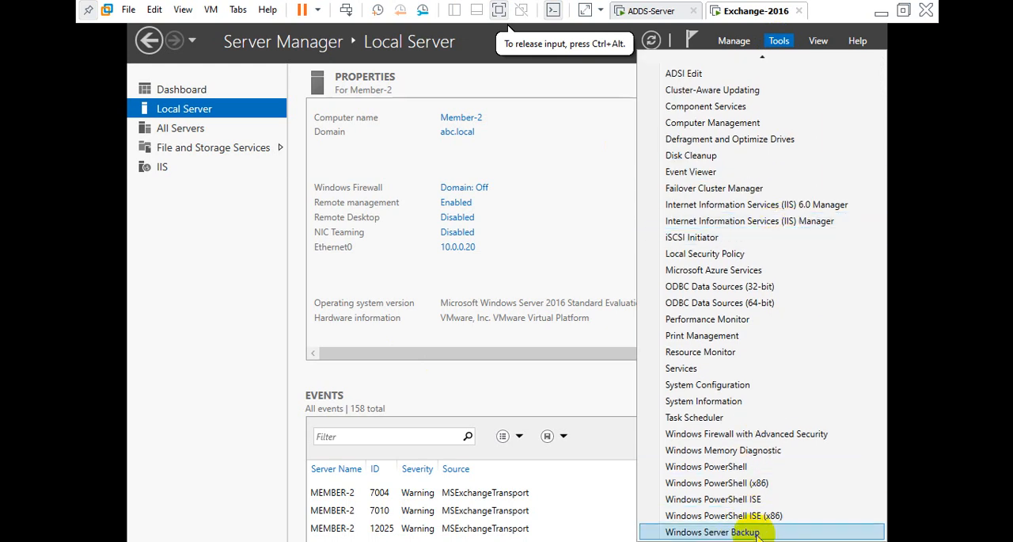
left_click(754, 532)
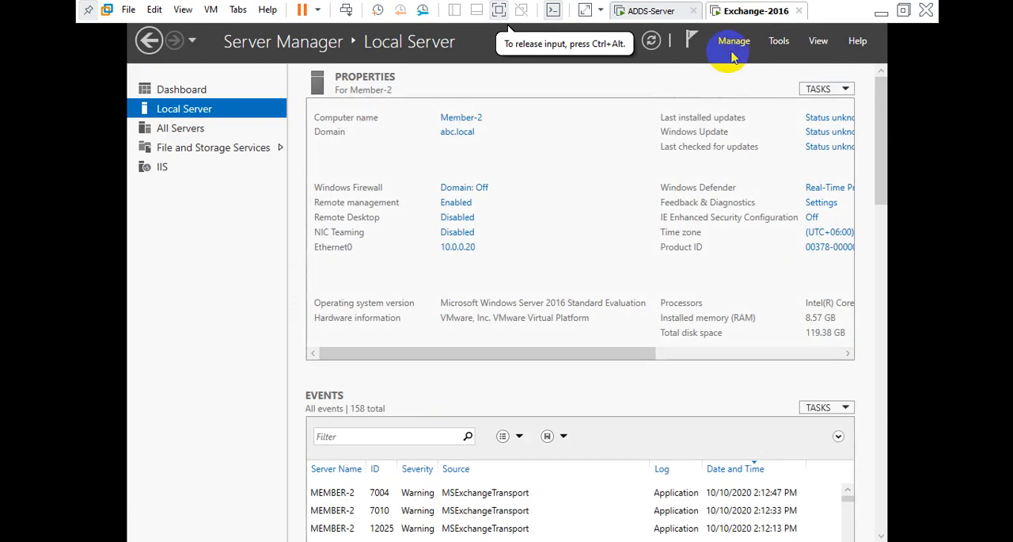
Step through the Add Roles and Features wizard to the features list, look for Windows Server Backup, and cancel.
left_click(743, 46)
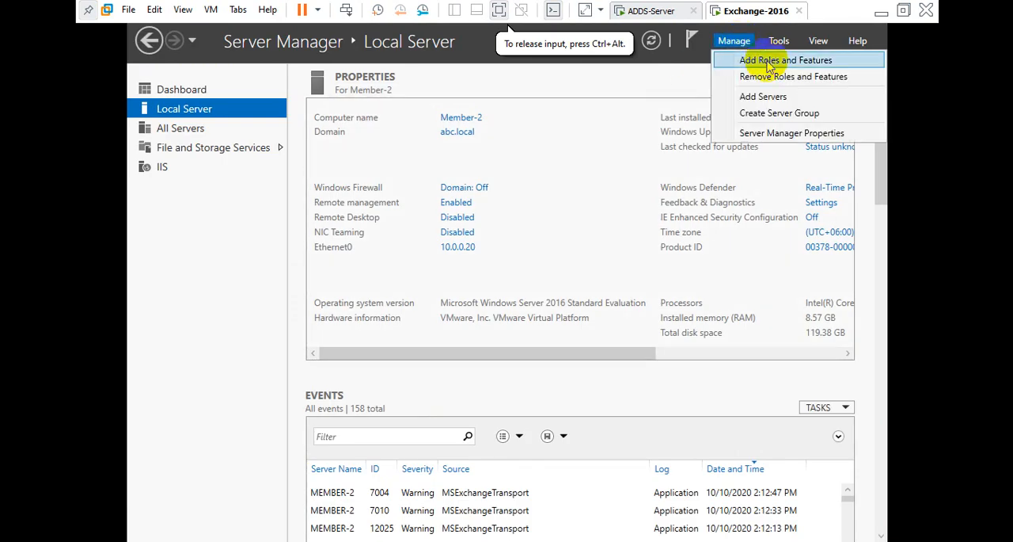
left_click(764, 63)
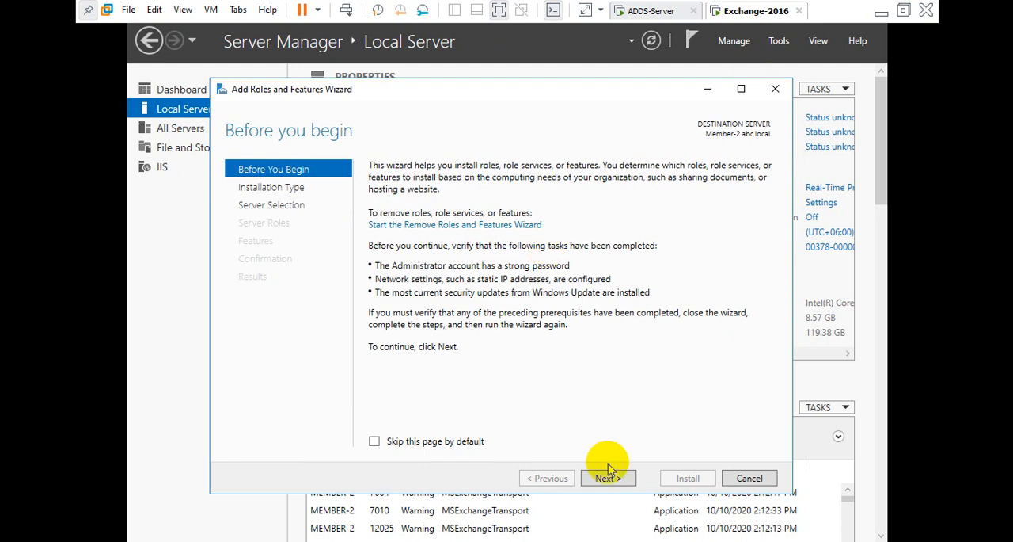
left_click(607, 479)
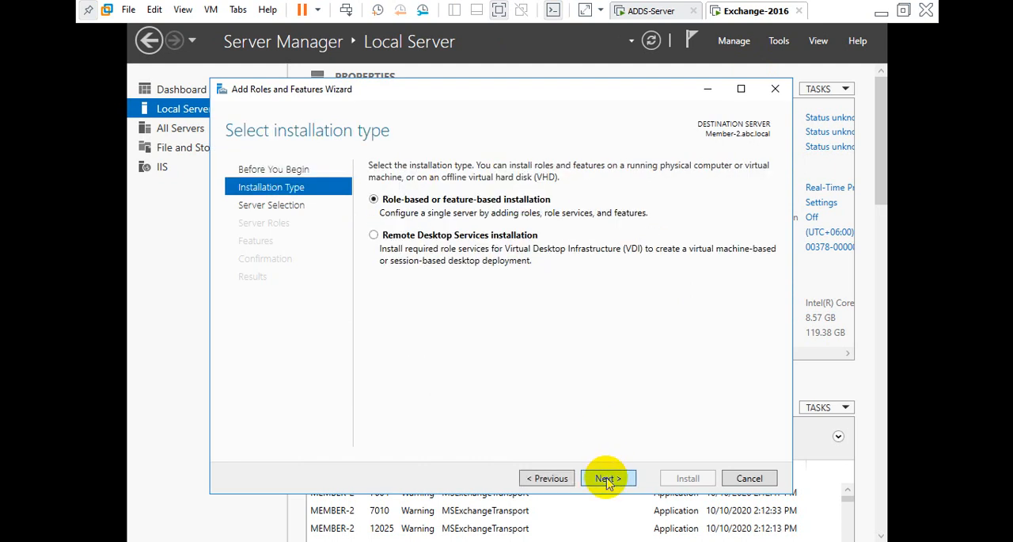
left_click(606, 479)
left_click(606, 479)
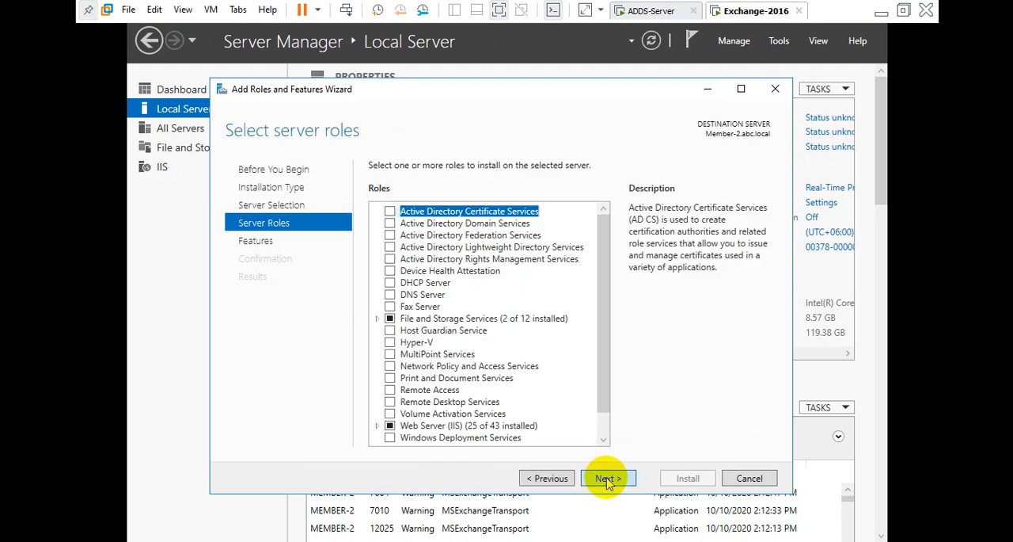
left_click(607, 479)
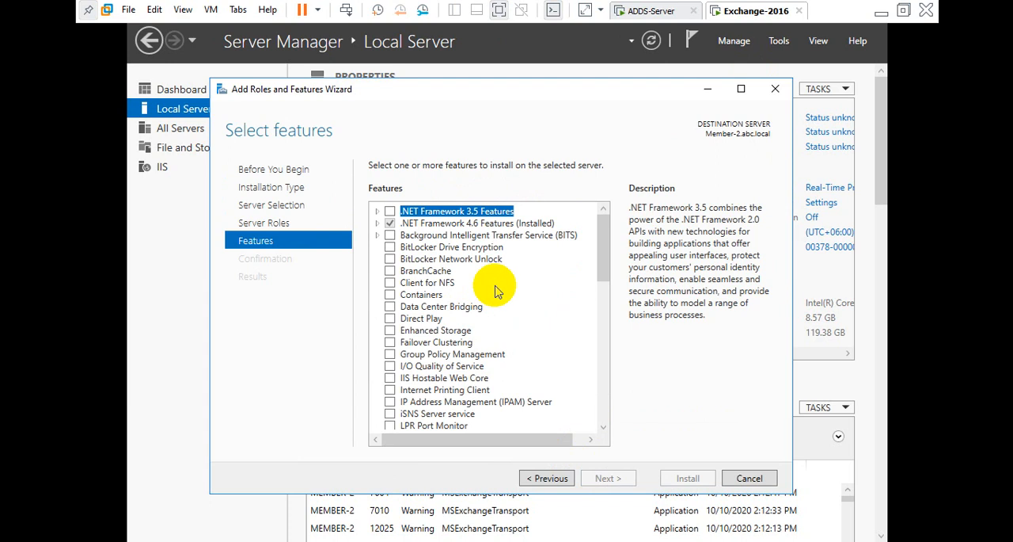
scroll(487, 295, "down", 4)
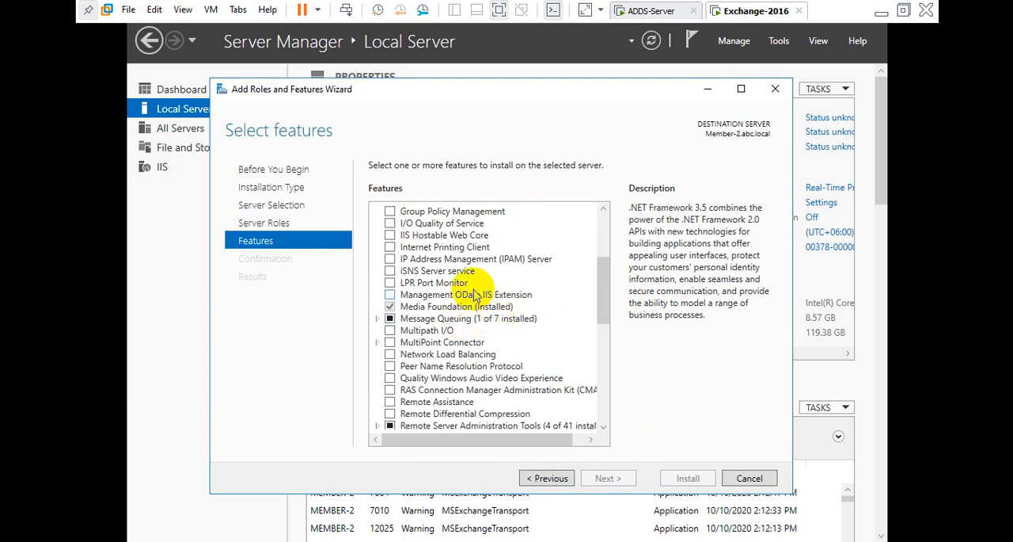
scroll(471, 305, "down", 5)
scroll(475, 295, "down", 2)
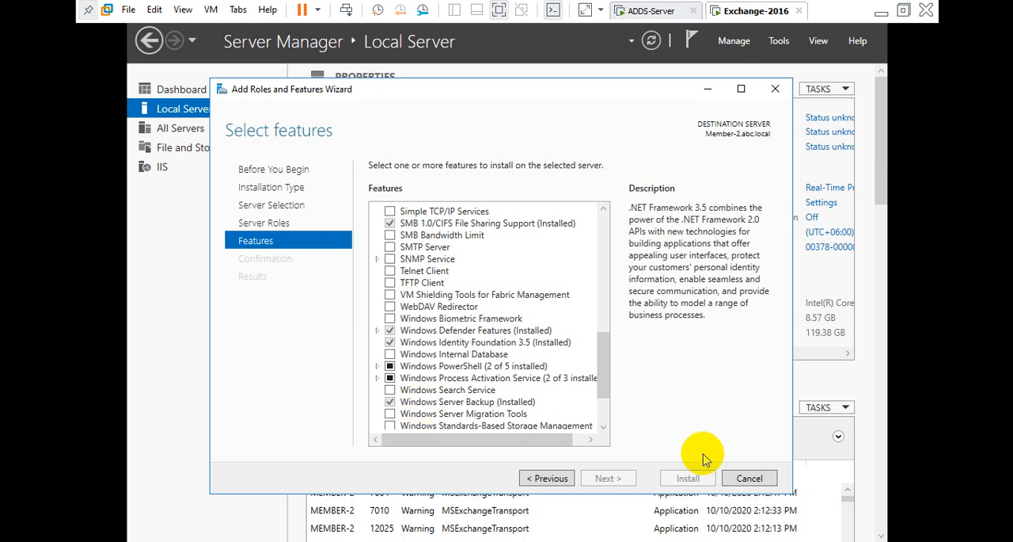
left_click(748, 478)
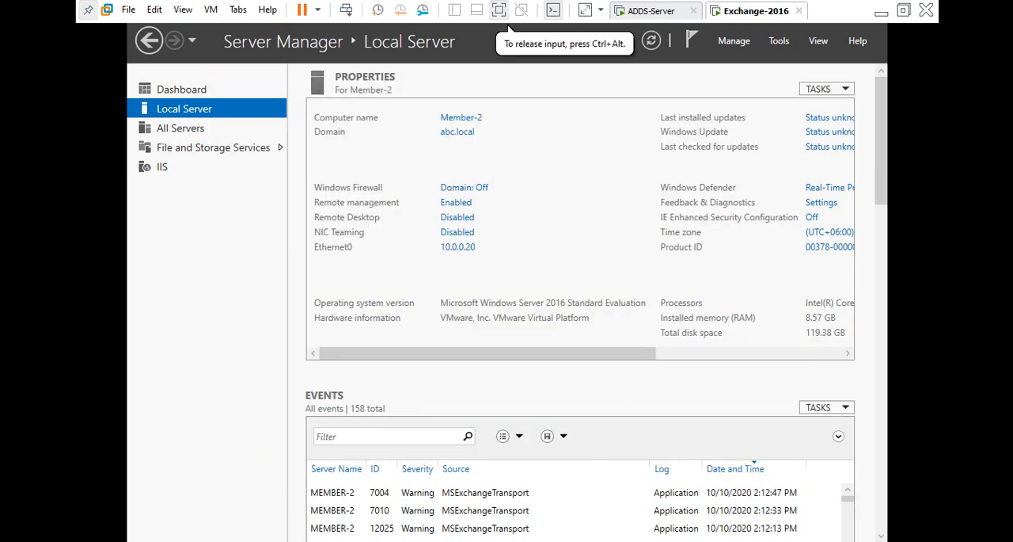
Open Windows PowerShell from the Start menu.
key("super")
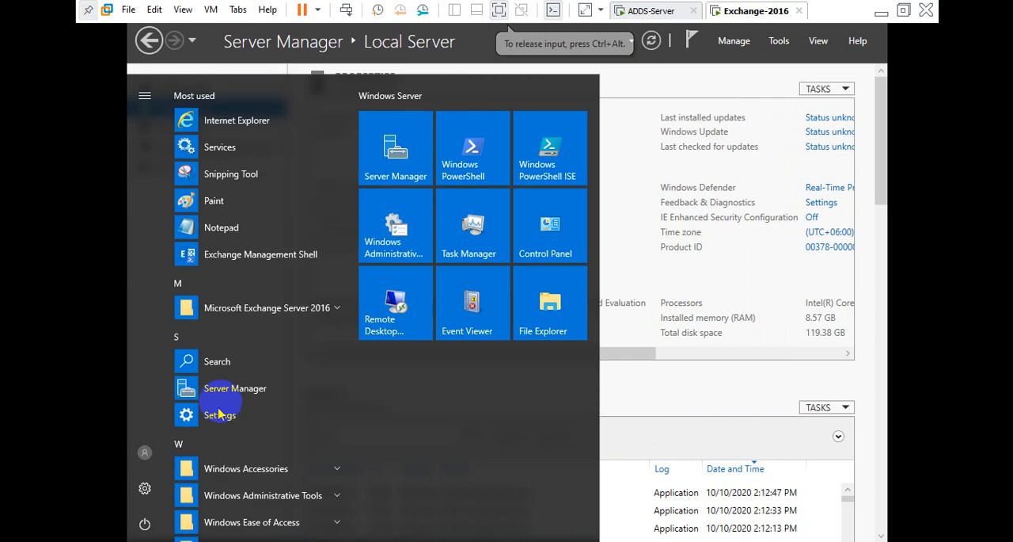
left_click(473, 158)
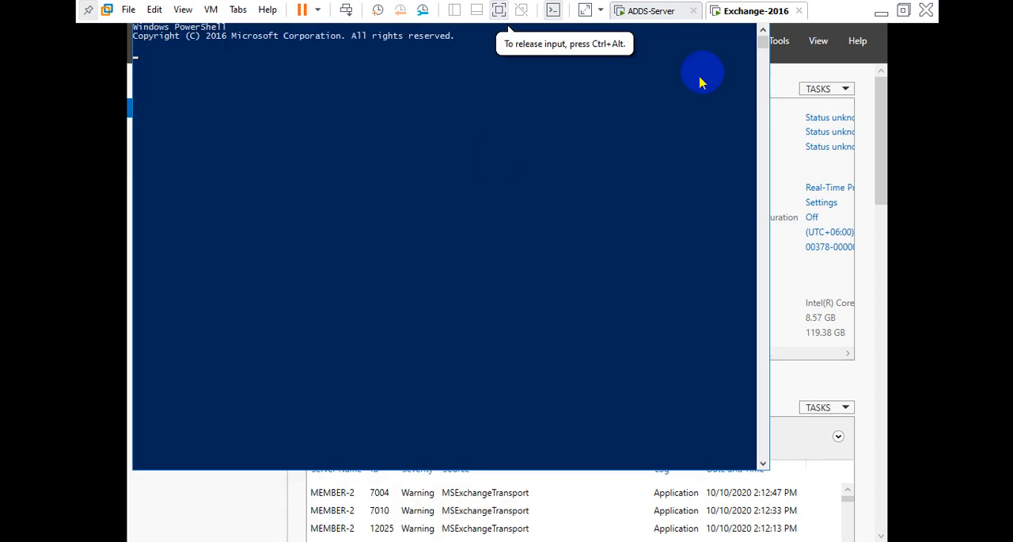
left_click(337, 84)
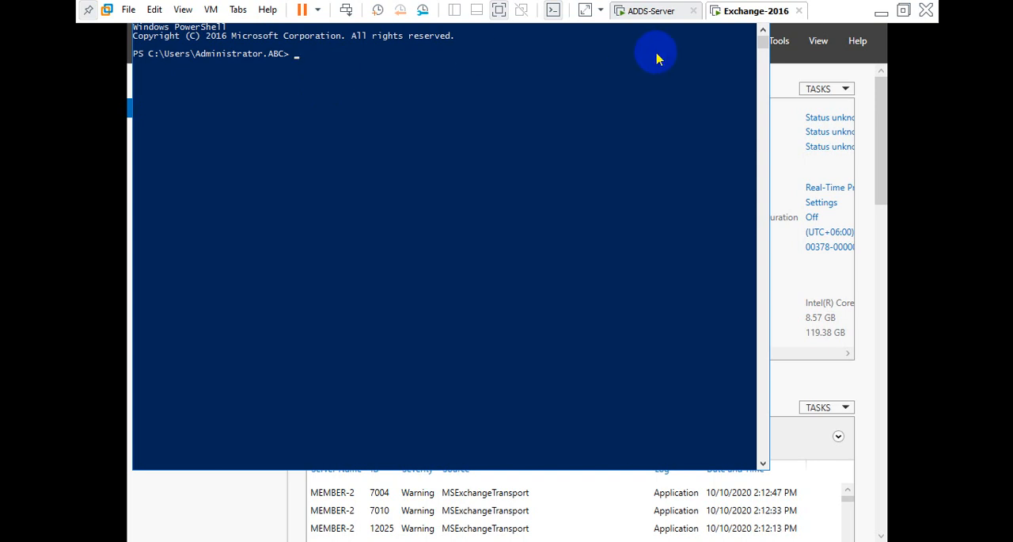
Run get-WindowsFeature in PowerShell to list the server's roles and features.
type("install")
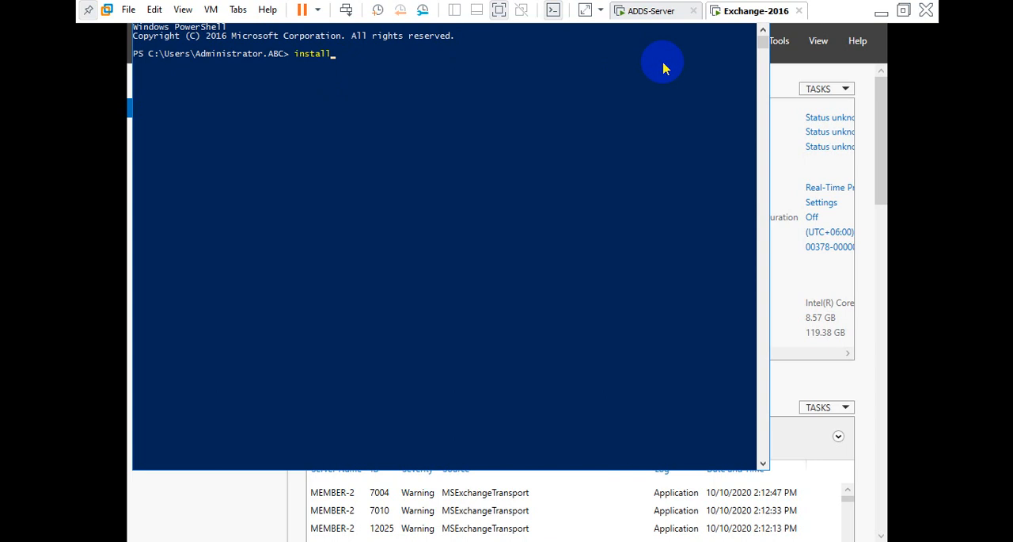
type("-win")
key("Tab")
key("Left")
key("Left")
key("Left")
key("Left")
key("Left")
key("Left")
key("Left")
key("Left")
key("Left")
key("Left")
key("Left")
key("Left")
key("Left")
key("Left")
key("Left")
key("Left")
key("Left")
key("Left")
key("Left")
key("Left")
key("Right")
key("BackSpace")
key("BackSpace")
key("BackSpace")
key("BackSpace")
key("BackSpace")
key("BackSpace")
key("BackSpace")
type("get")
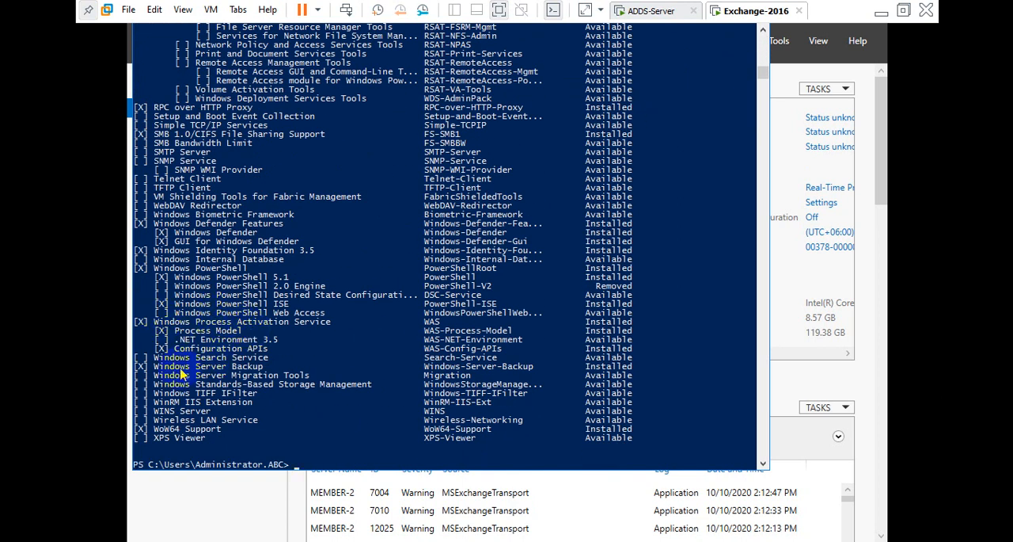
left_click_drag(155, 367, 261, 371)
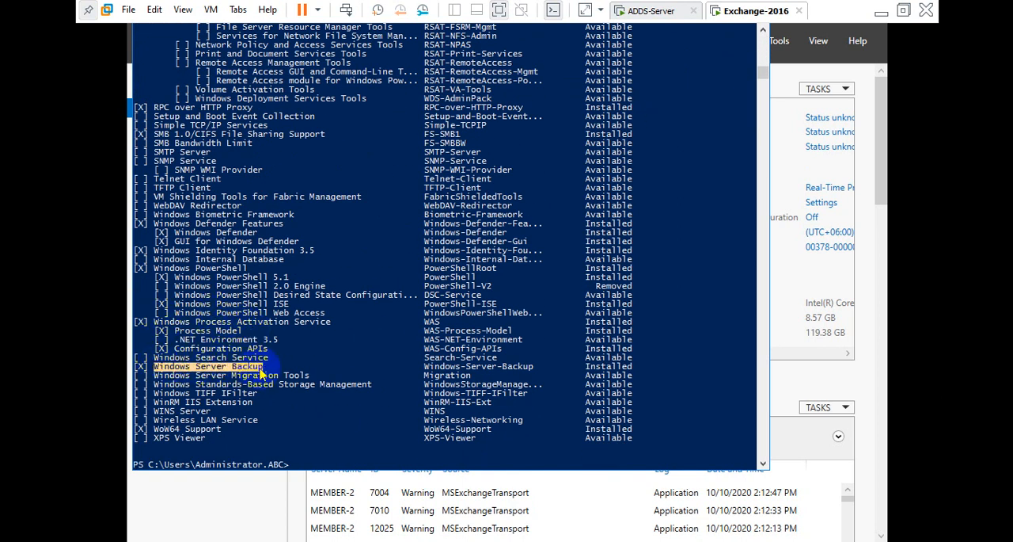
right_click(140, 369)
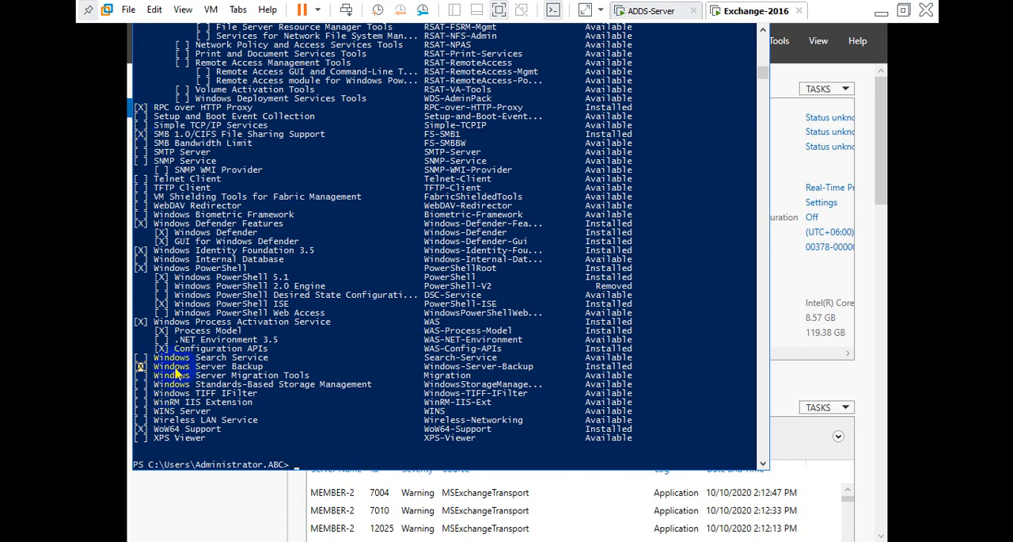
left_click_drag(155, 367, 652, 372)
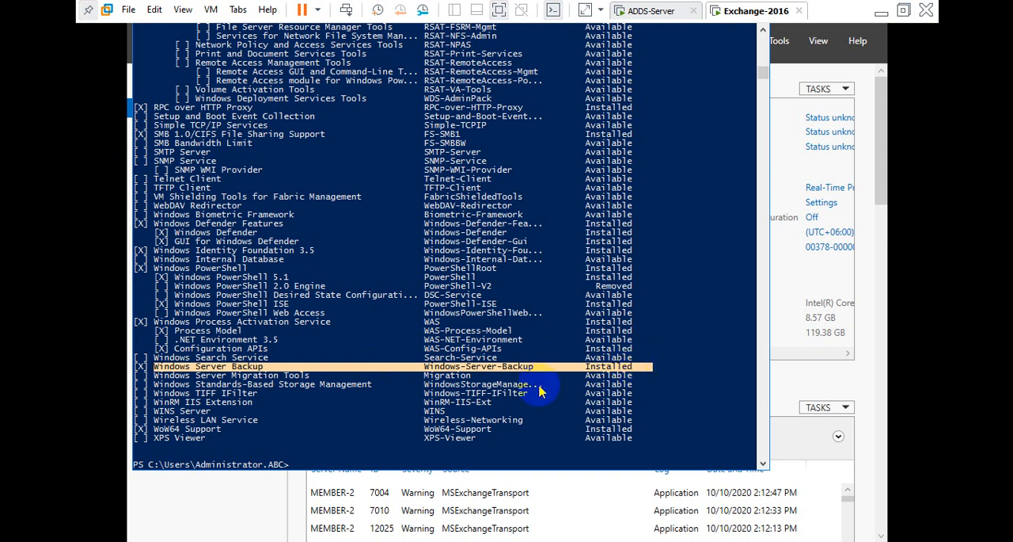
left_click(198, 411)
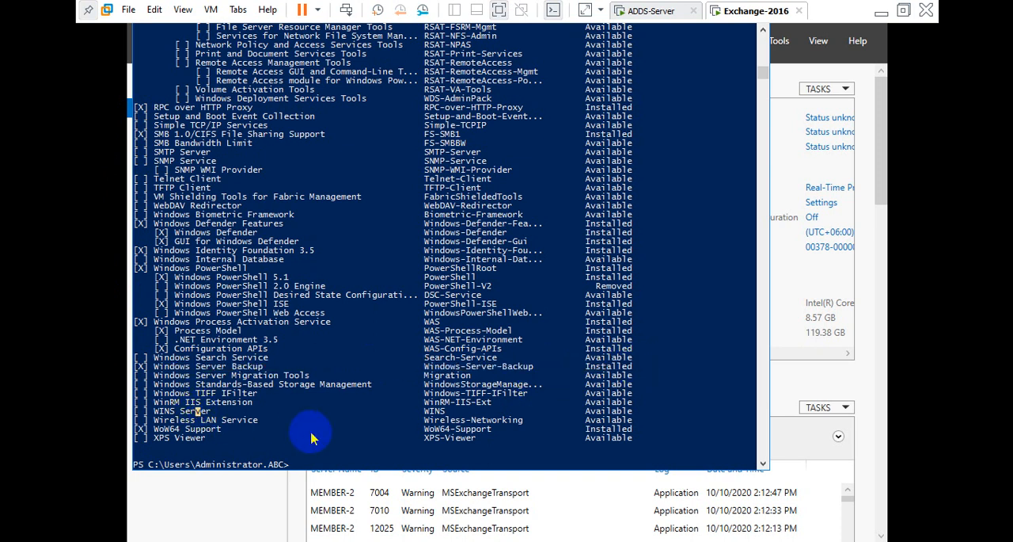
Recall the previous command and change it to install-WindowsFeature.
key("Up")
key("Home")
key("Delete")
key("Delete")
key("Delete")
type("install")
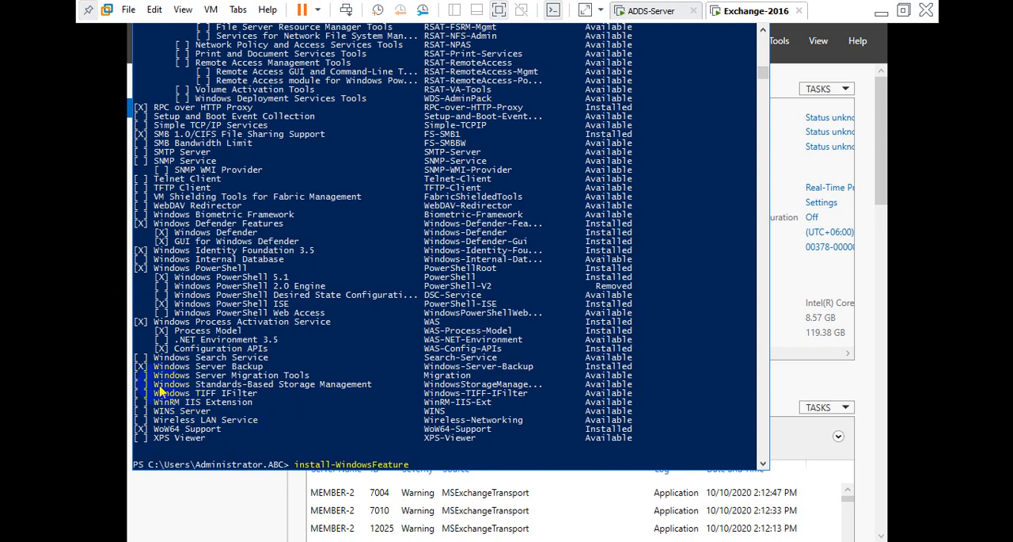
Copy the feature name Windows-Server-Backup from the list and paste it after install-WindowsFeature.
left_click_drag(154, 367, 262, 369)
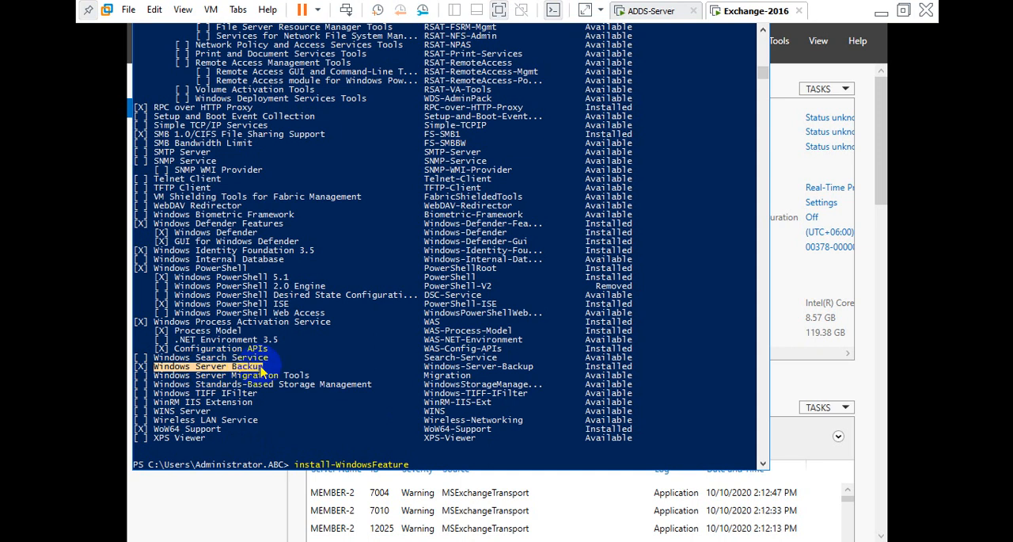
right_click(430, 464)
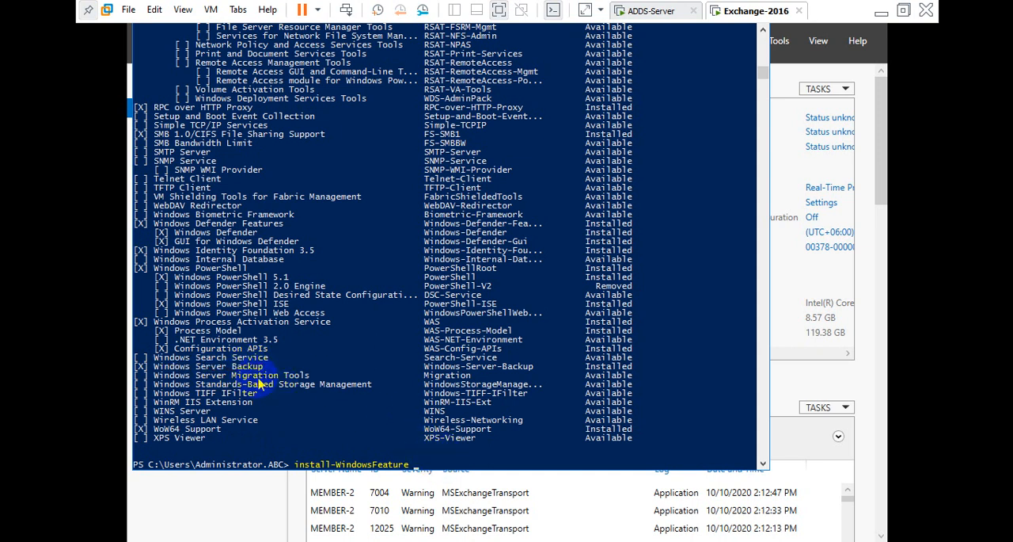
left_click_drag(156, 370, 213, 369)
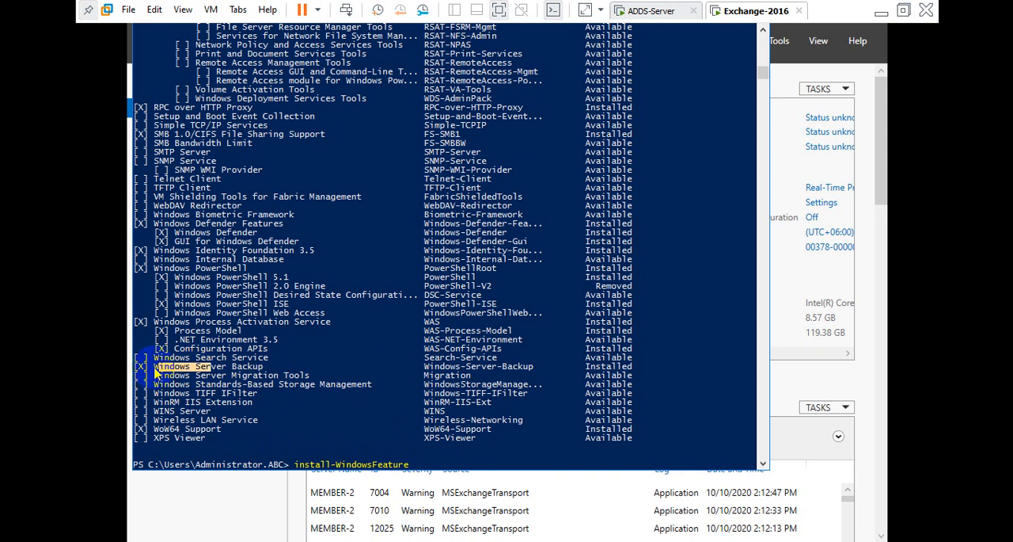
left_click_drag(155, 371, 258, 372)
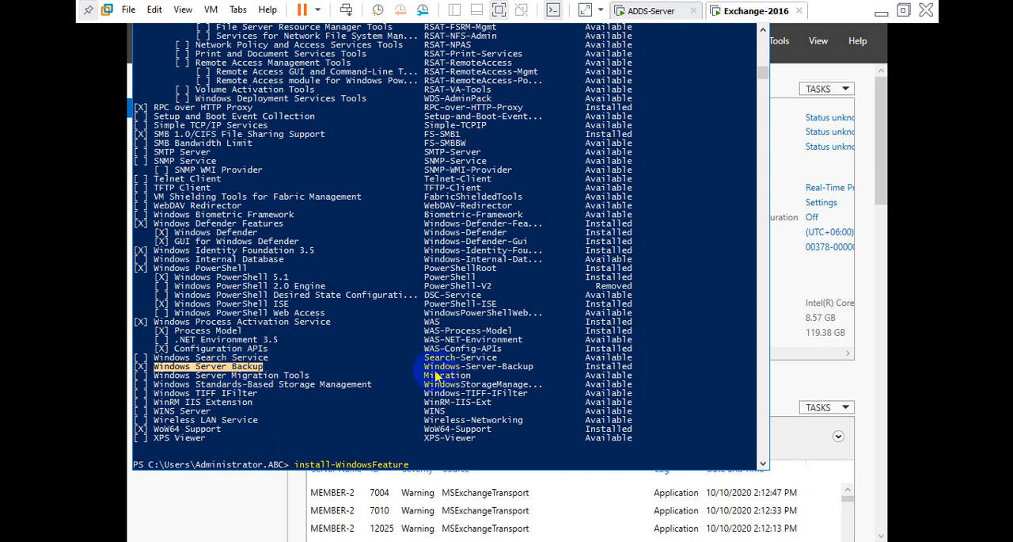
left_click_drag(425, 368, 532, 368)
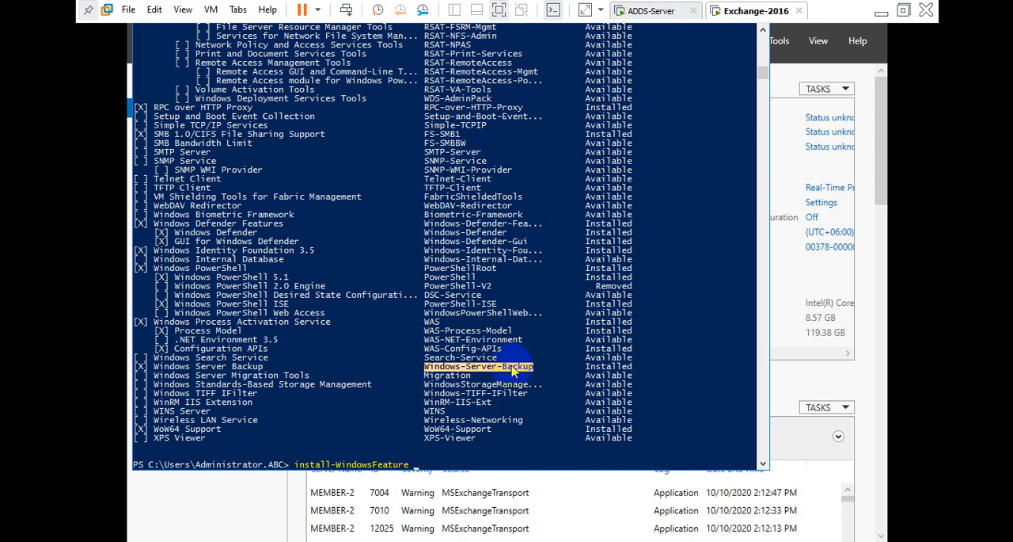
right_click(513, 368)
right_click(486, 456)
right_click(486, 457)
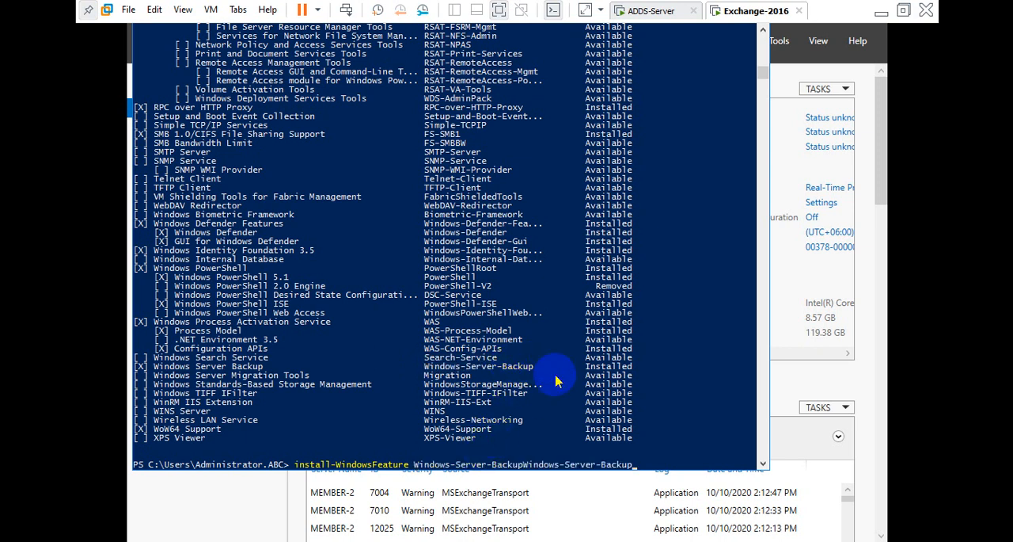
Delete the duplicated feature name so the command ends with a single Windows-Server-Backup.
key("BackSpace")
key("BackSpace")
key("BackSpace")
key("BackSpace")
key("BackSpace")
key("BackSpace")
key("BackSpace")
key("BackSpace")
key("BackSpace")
key("BackSpace")
key("BackSpace")
key("BackSpace")
key("BackSpace")
key("BackSpace")
key("BackSpace")
key("BackSpace")
key("BackSpace")
key("BackSpace")
key("BackSpace")
key("BackSpace")
key("BackSpace")
Scroll through the get-WindowsFeature output to review the feature list.
scroll(557, 360, "up", 15)
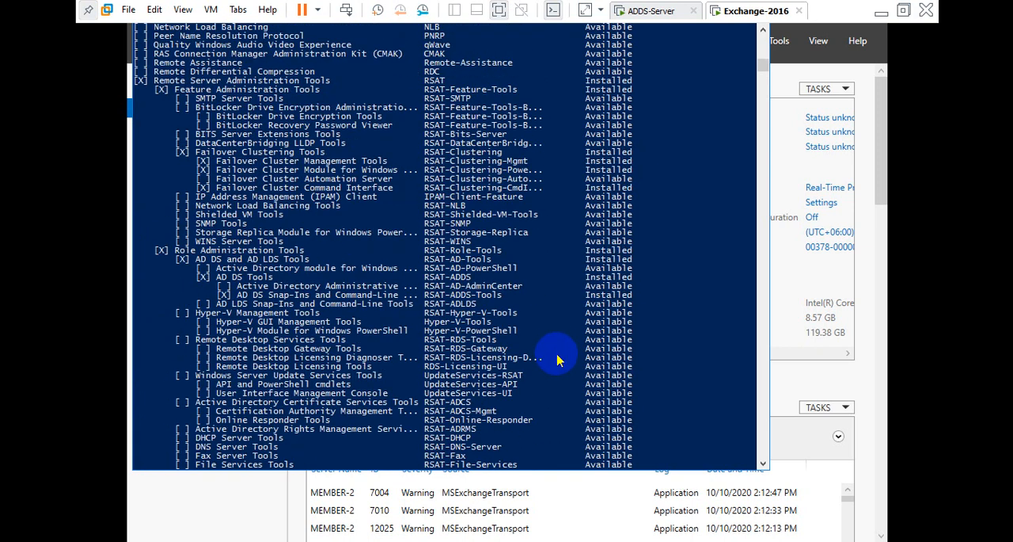
scroll(558, 361, "up", 20)
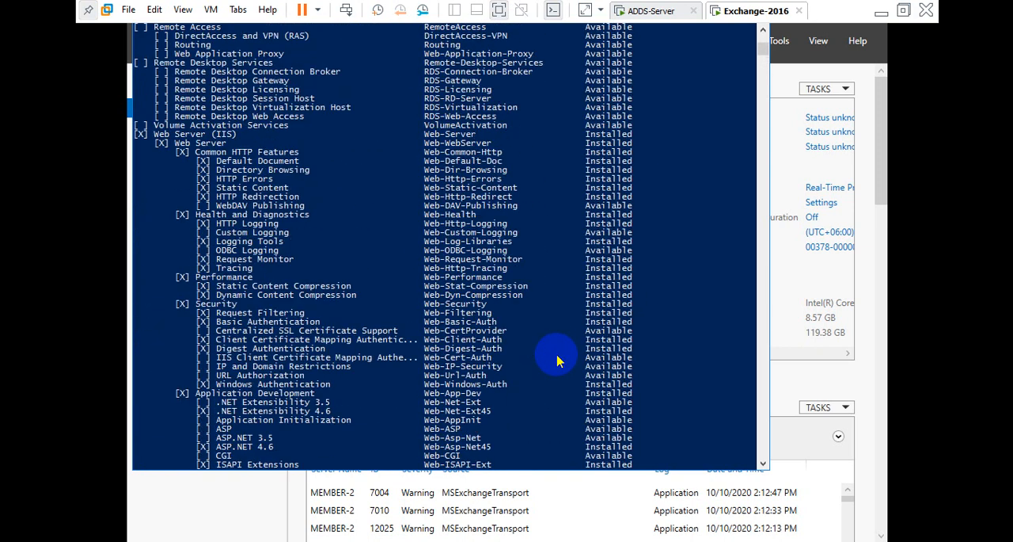
scroll(558, 360, "up", 16)
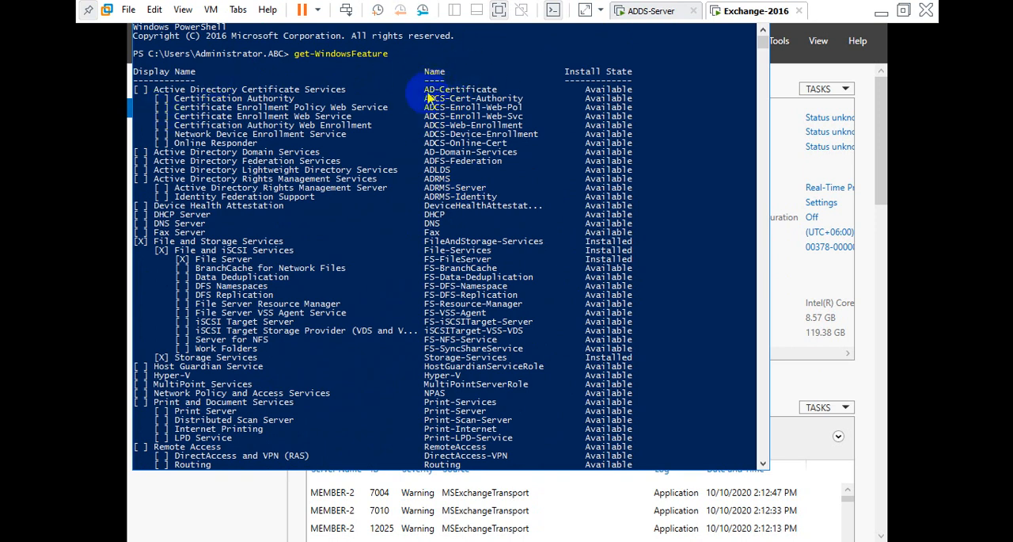
scroll(482, 174, "down", 20)
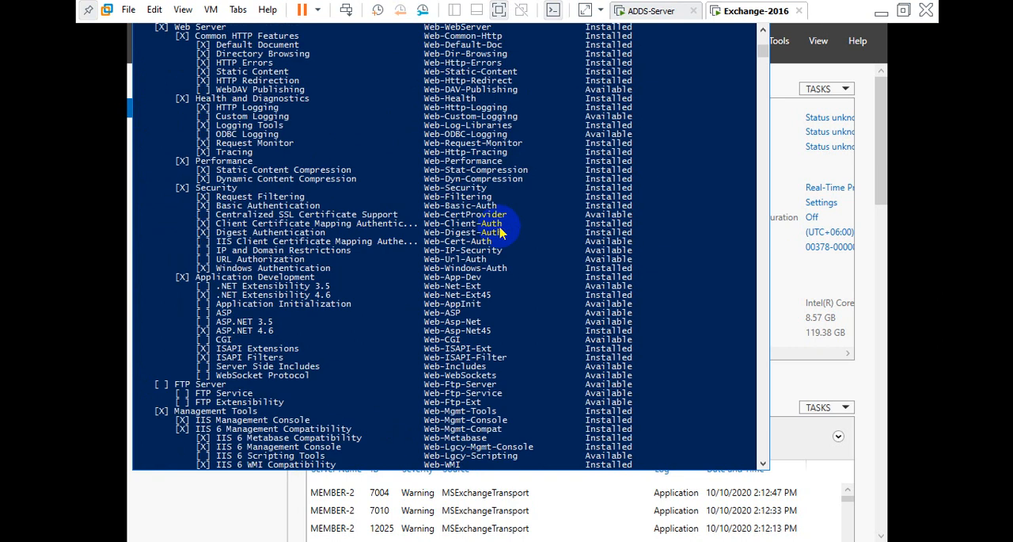
scroll(499, 229, "down", 20)
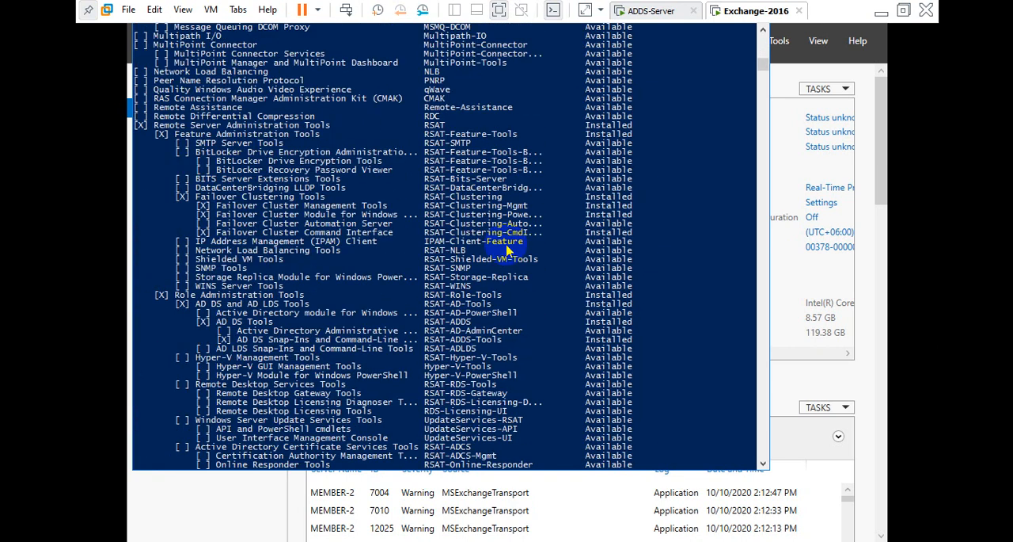
scroll(507, 250, "down", 20)
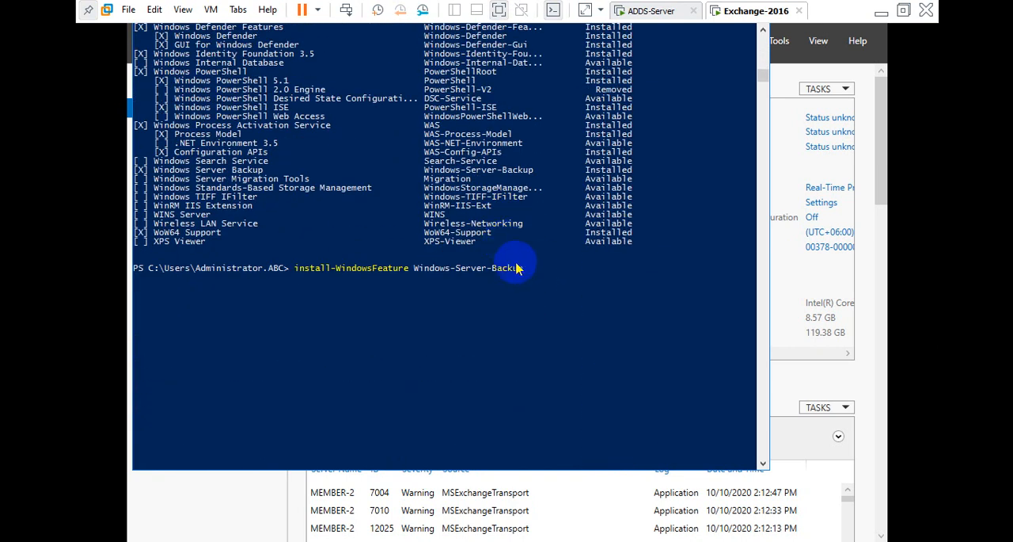
Run the install-WindowsFeature Windows-Server-Backup command.
key("Return")
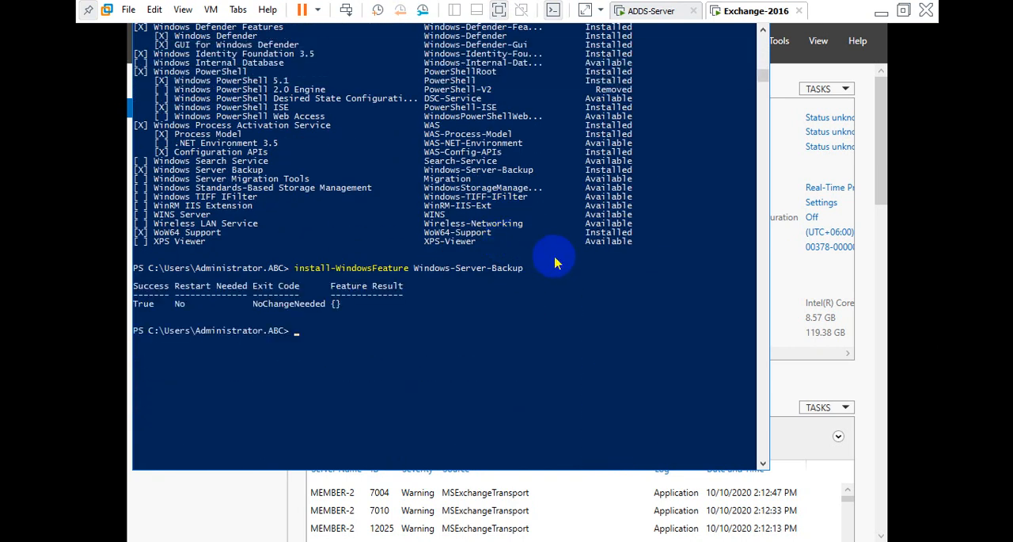
left_click_drag(152, 304, 135, 305)
left_click(147, 304)
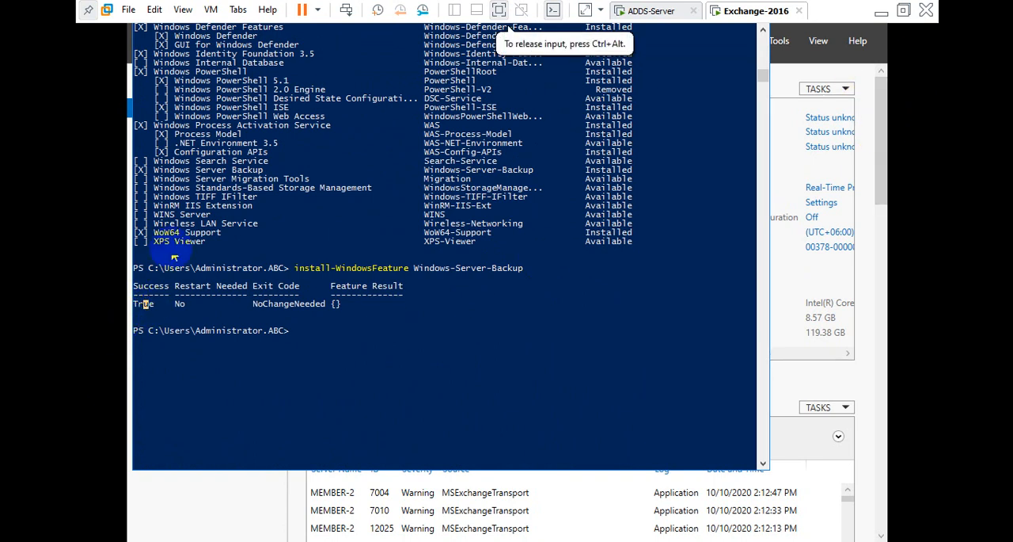
Open Windows Server Backup and start a one-time backup using different options.
left_click(361, 541)
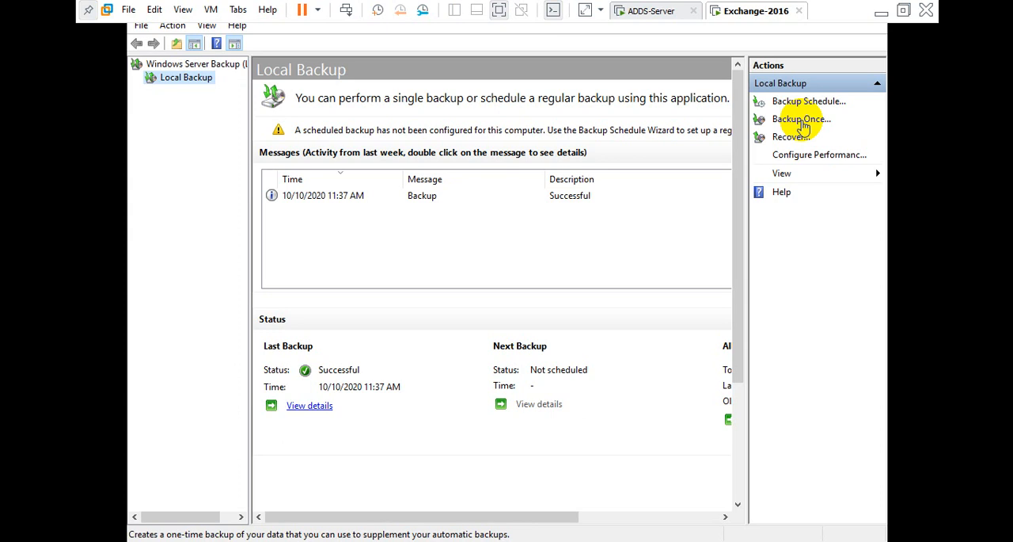
left_click(802, 120)
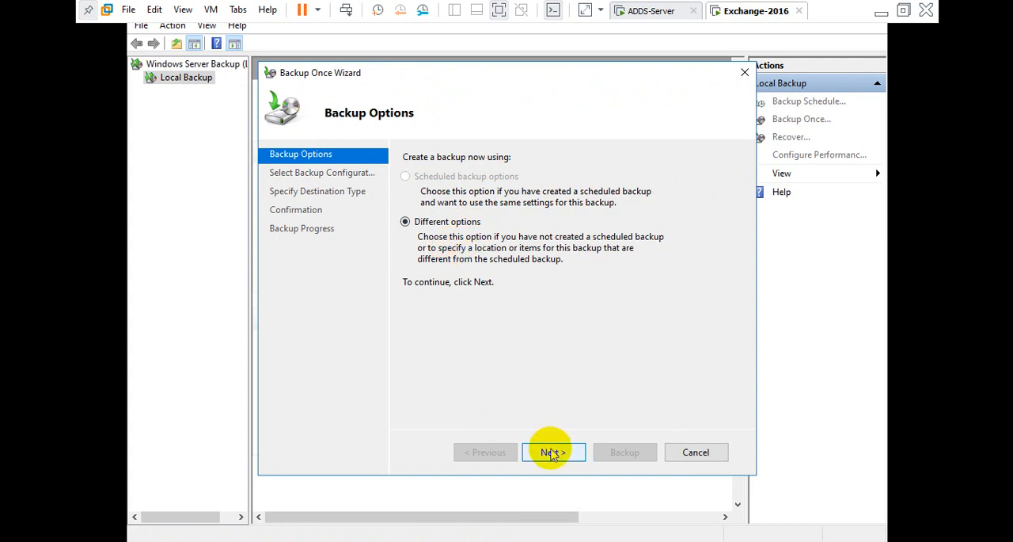
left_click(552, 452)
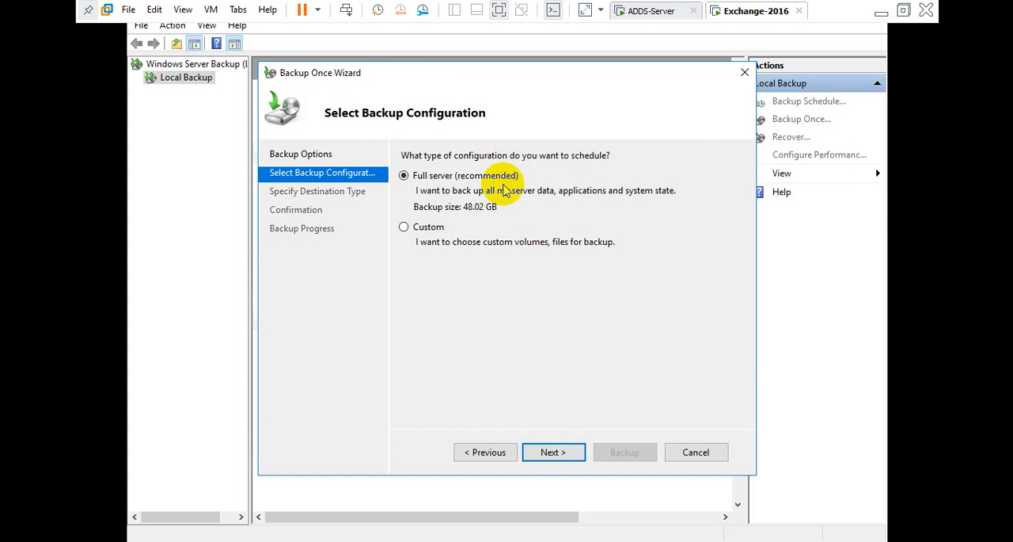
Choose a Custom backup configuration and open the dialog for adding backup items.
left_click(404, 228)
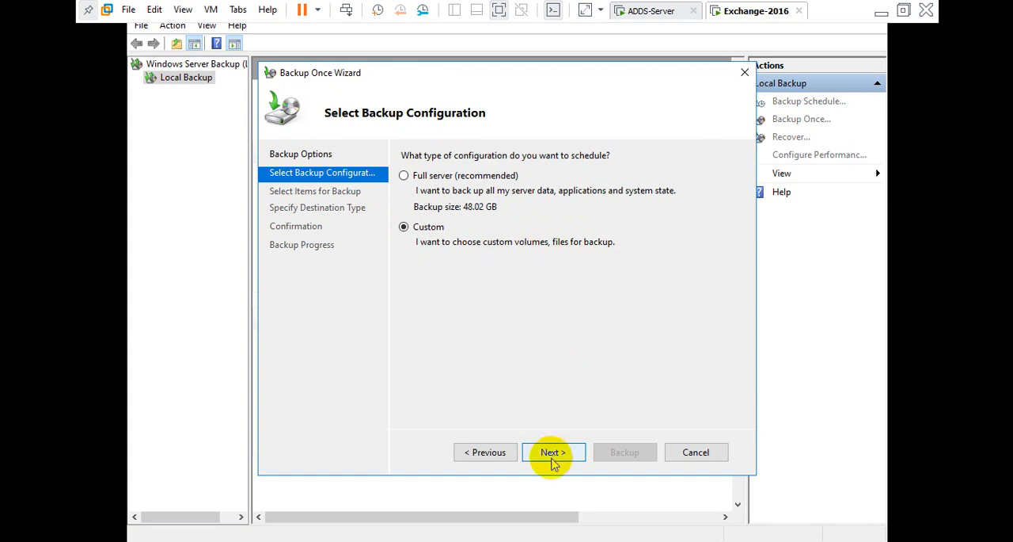
left_click(553, 455)
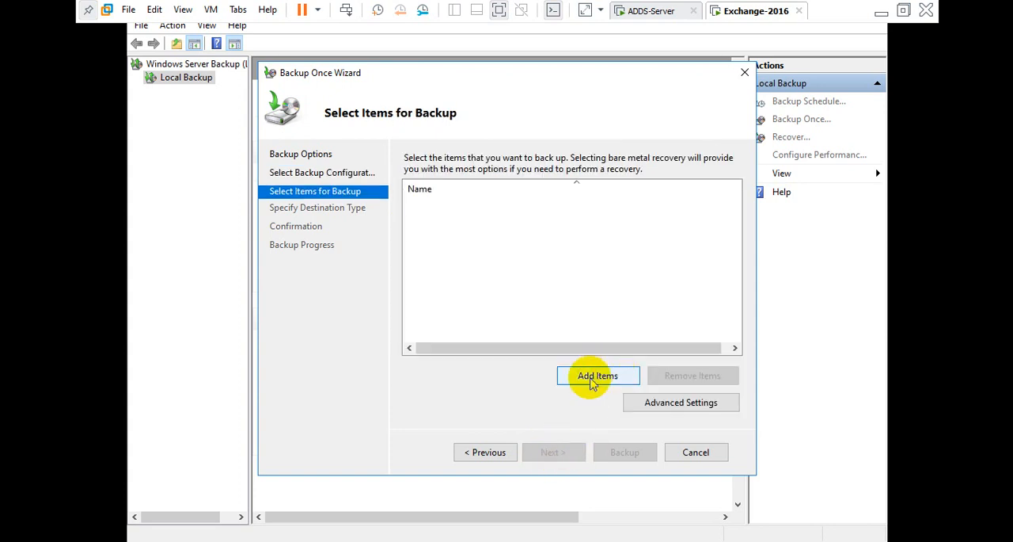
left_click(593, 378)
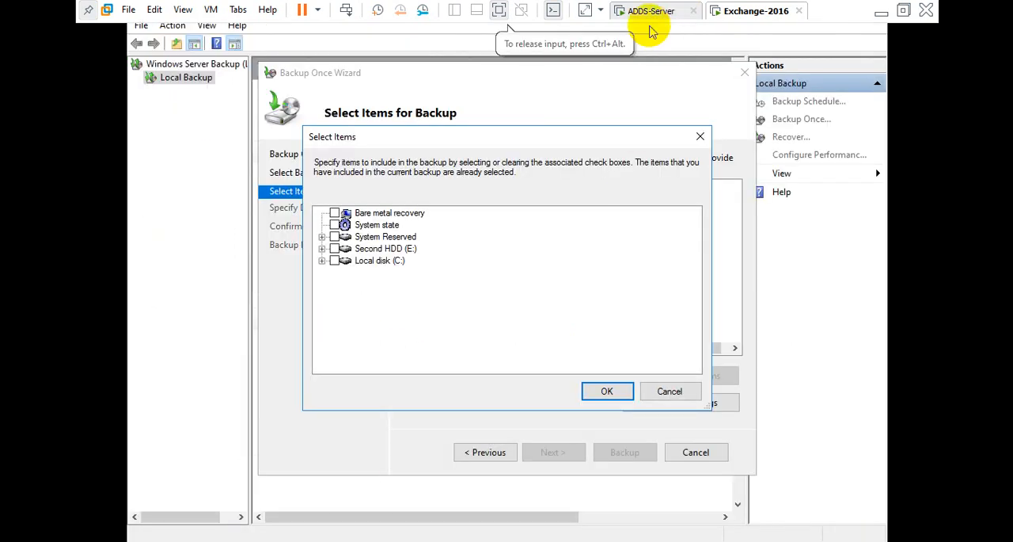
Switch to the ADDS-Server VM and open the mailbox database's properties in Exchange admin center to examine its database path.
left_click(654, 14)
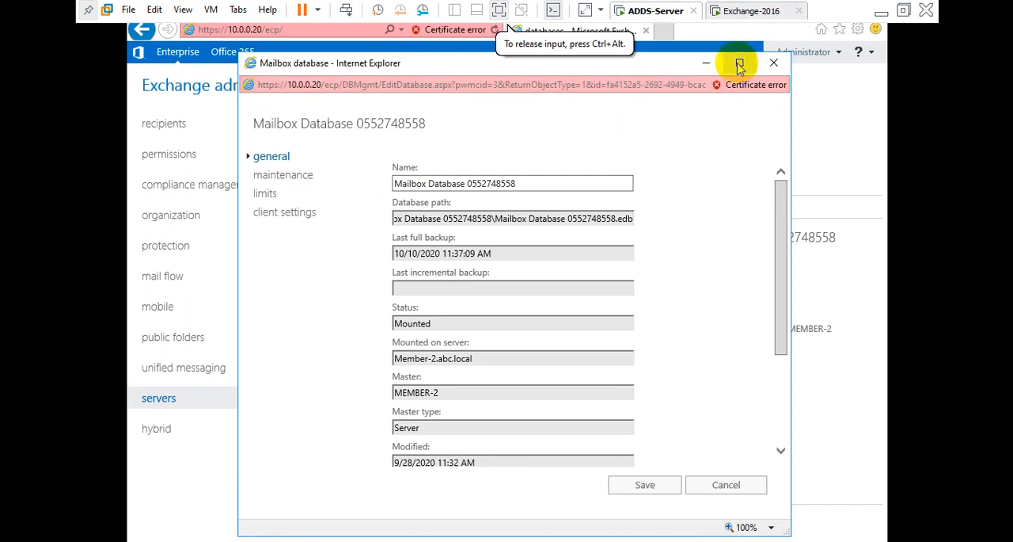
left_click(772, 63)
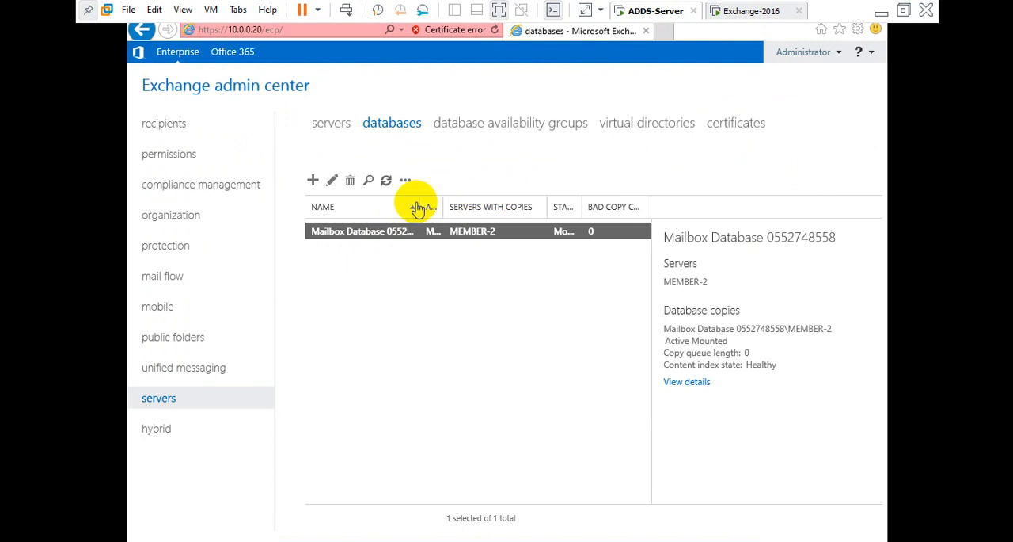
left_click(487, 206)
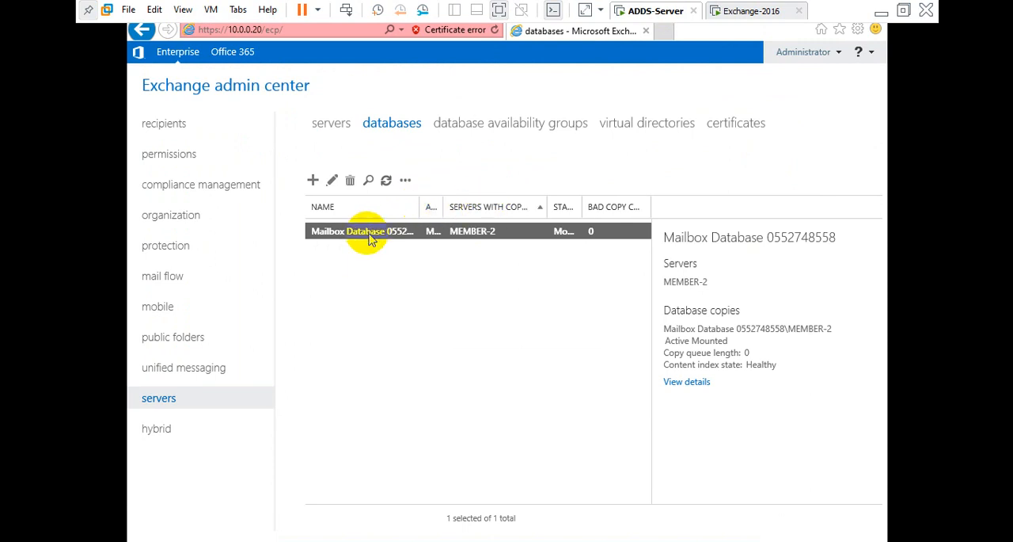
left_click(331, 182)
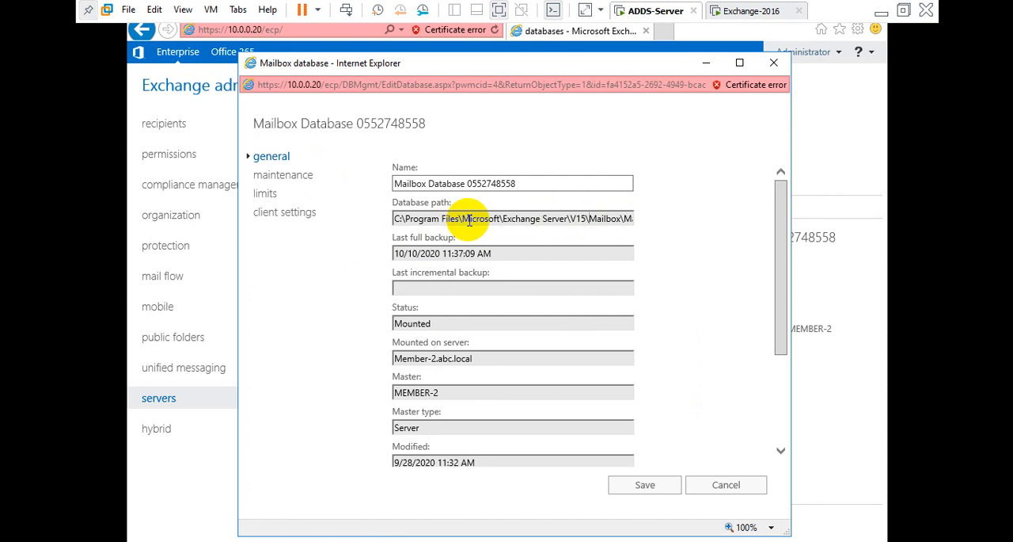
left_click_drag(469, 221, 563, 224)
left_click(567, 227)
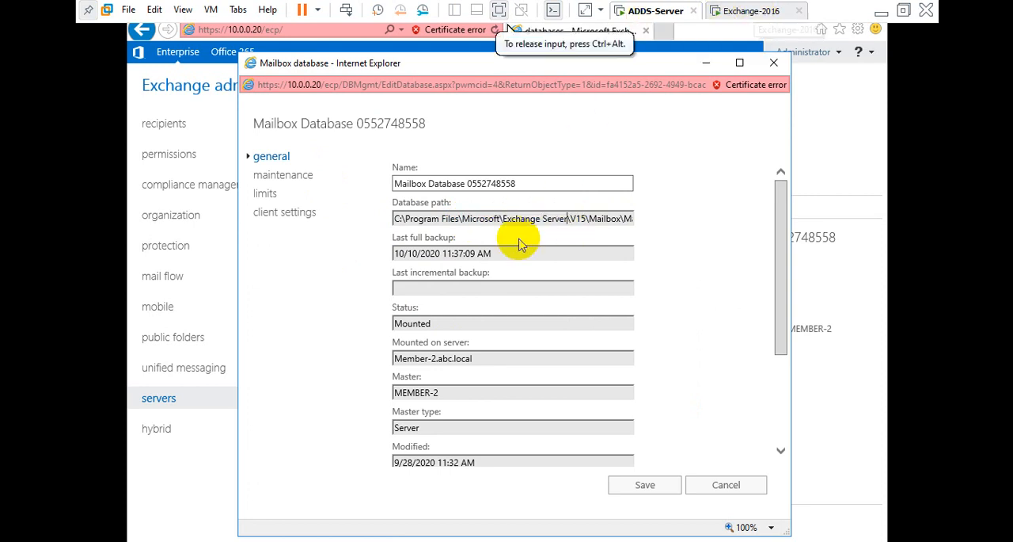
left_click(741, 12)
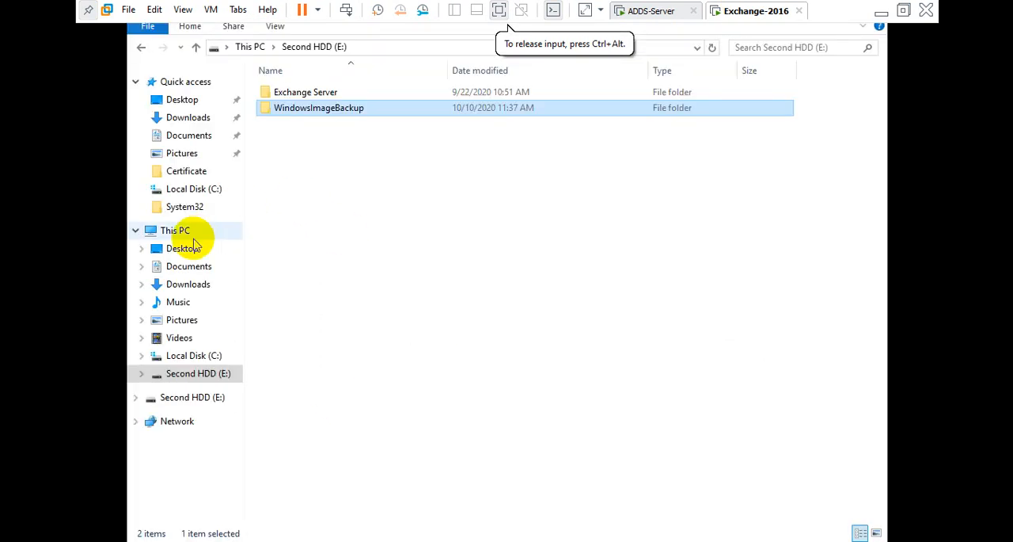
left_click(179, 231)
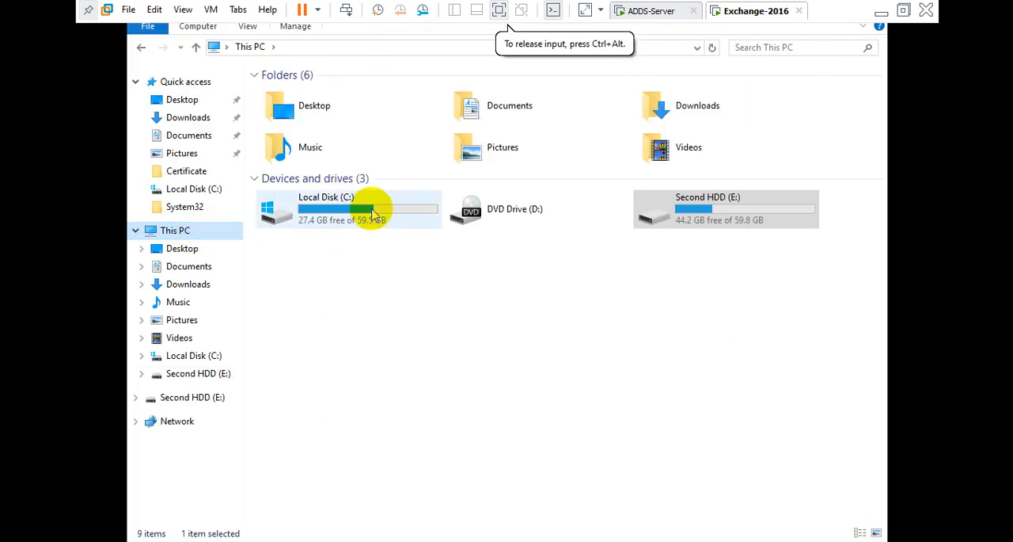
double_click(370, 208)
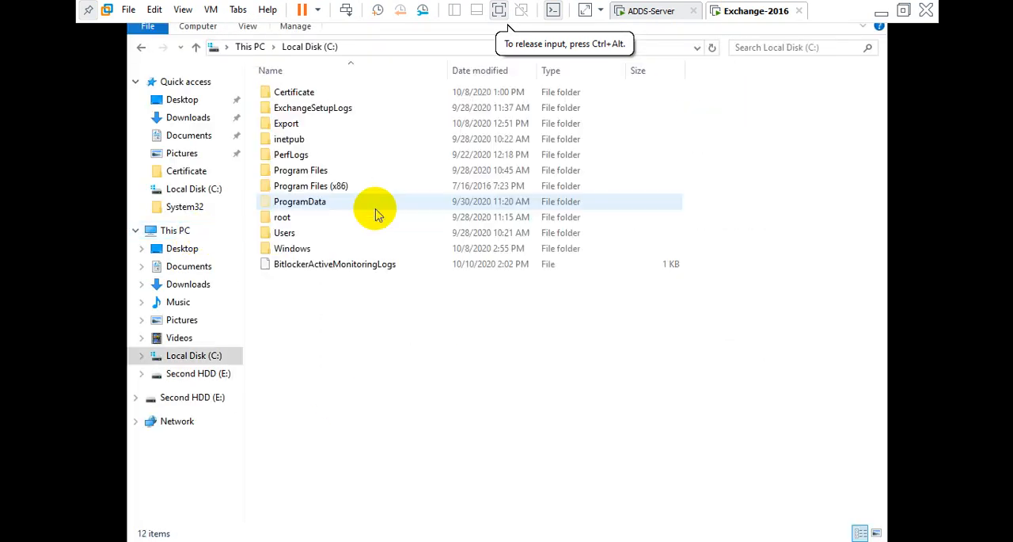
double_click(321, 173)
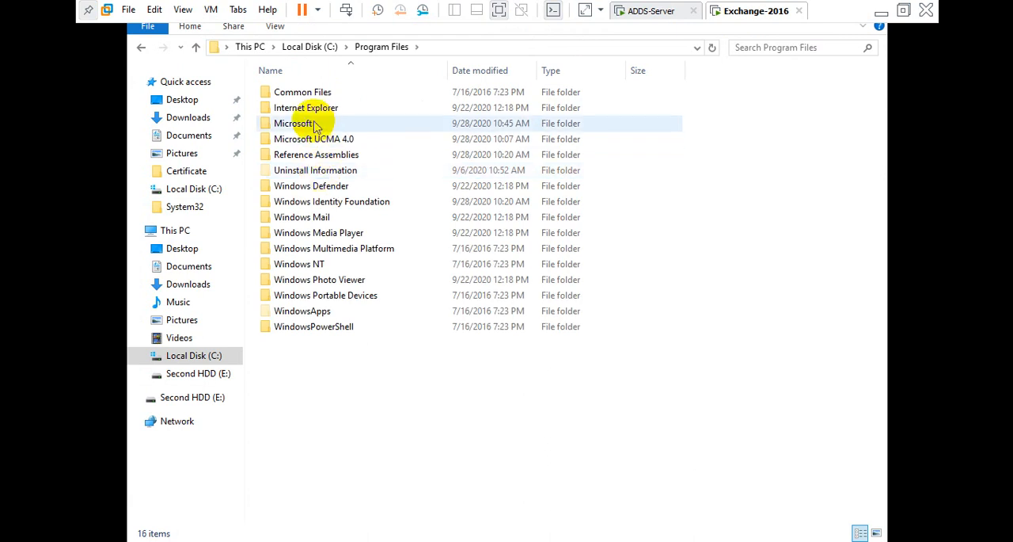
double_click(305, 124)
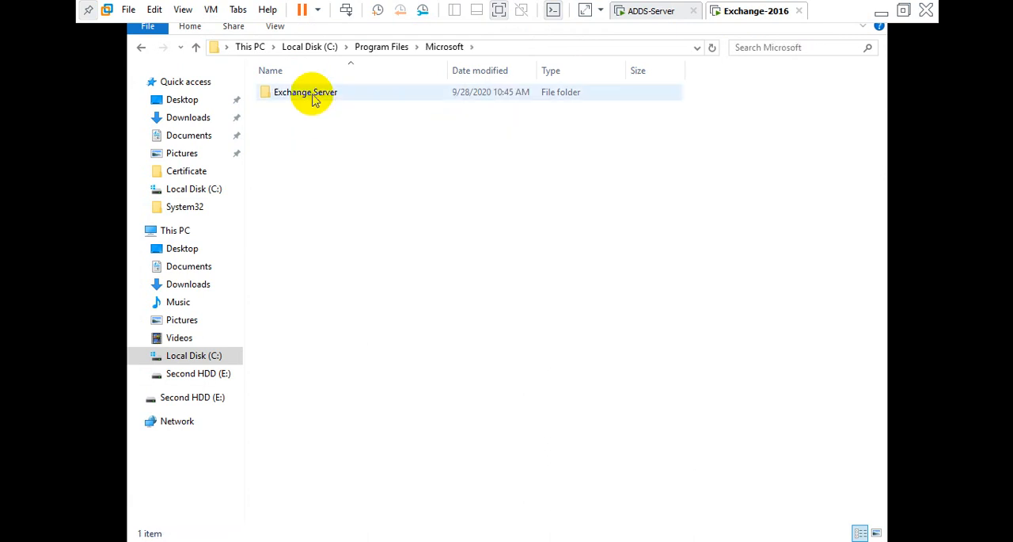
double_click(315, 95)
double_click(312, 96)
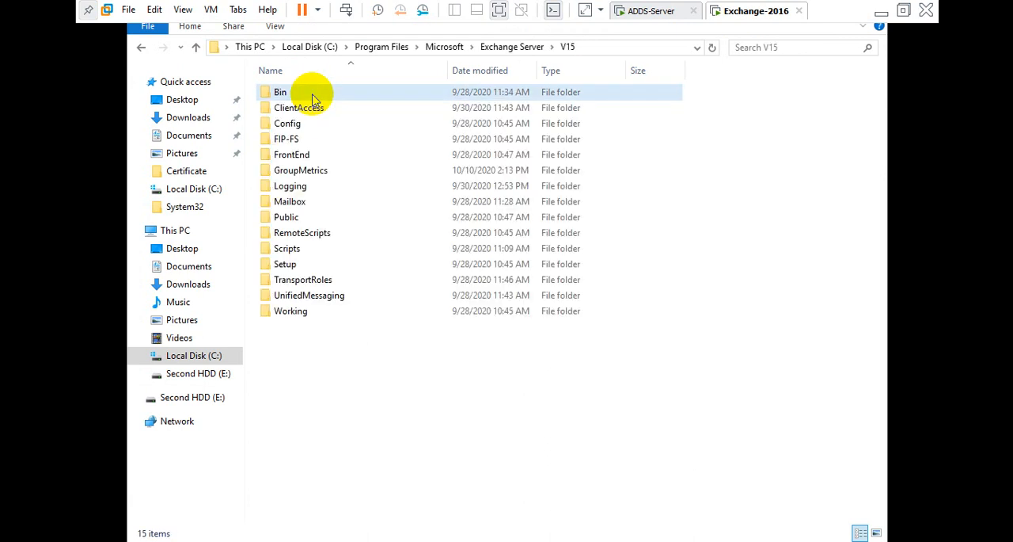
left_click(310, 92)
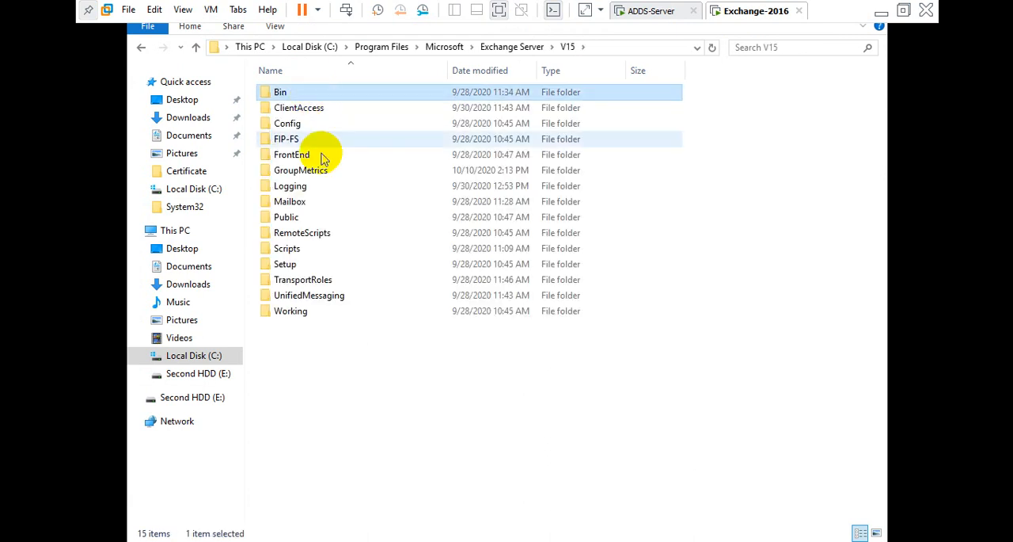
double_click(285, 201)
left_click(305, 108)
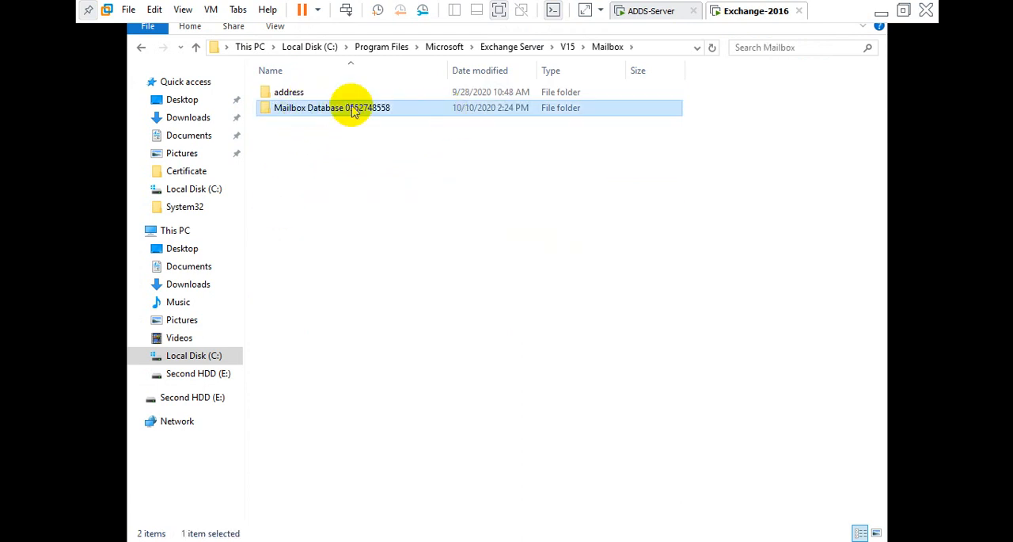
double_click(332, 108)
scroll(384, 238, "down", 7)
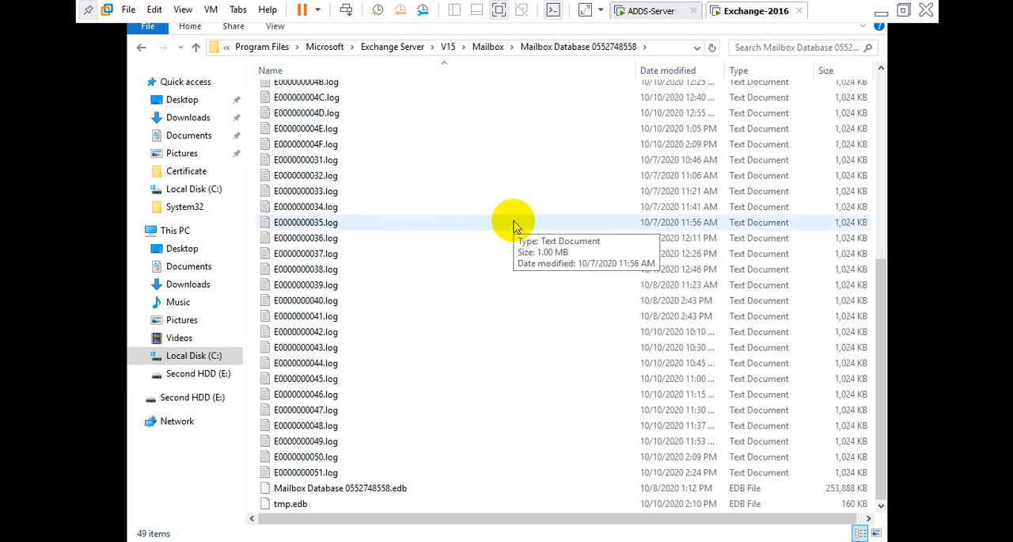
left_click(380, 489)
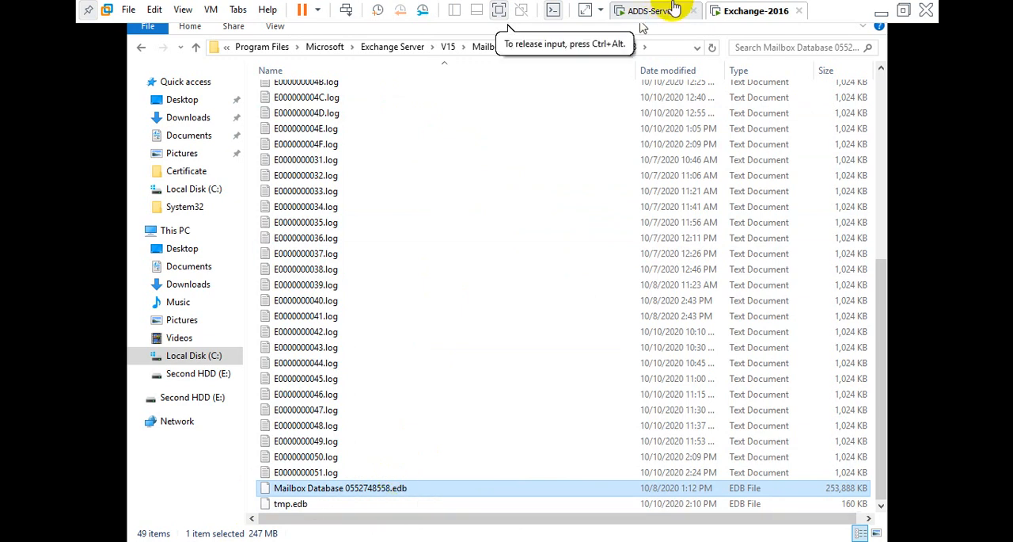
Go back to the V15 folder and look through the contents of its Scripts folder.
left_click(653, 11)
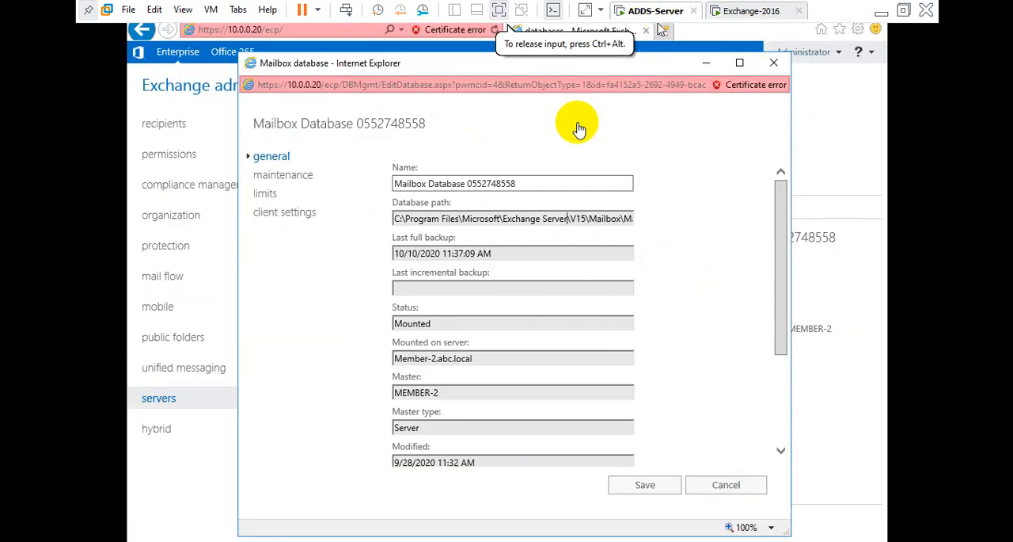
left_click(756, 16)
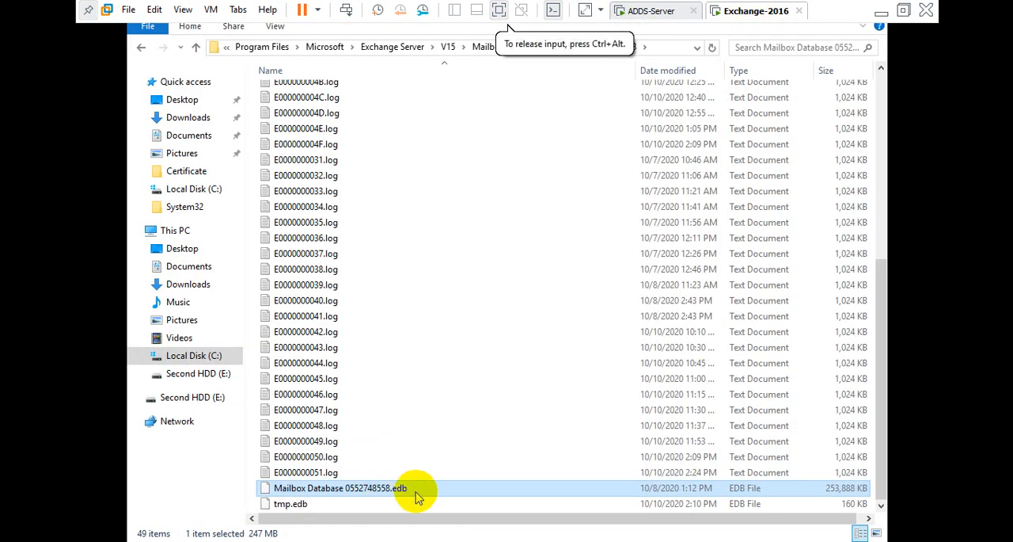
left_click(389, 48)
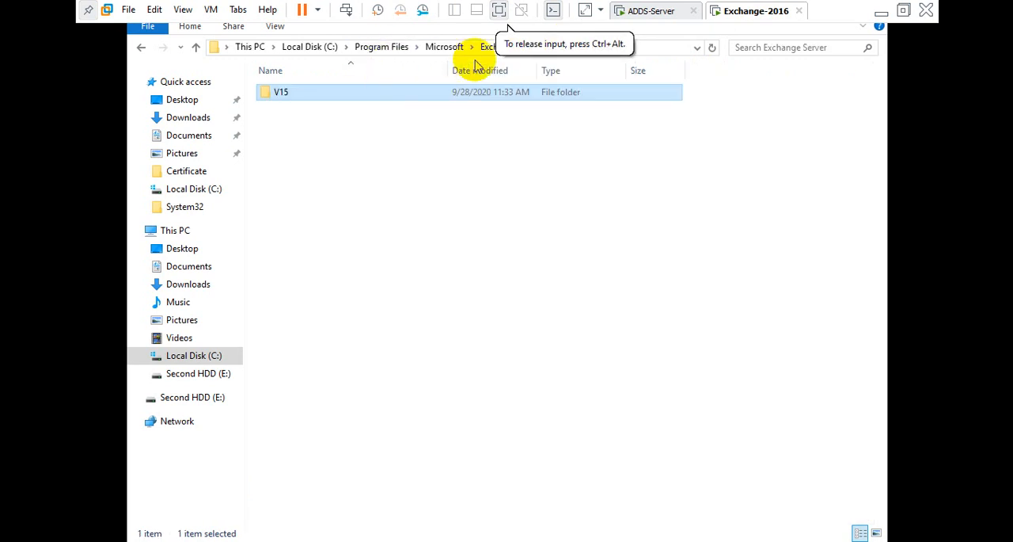
left_click(558, 133)
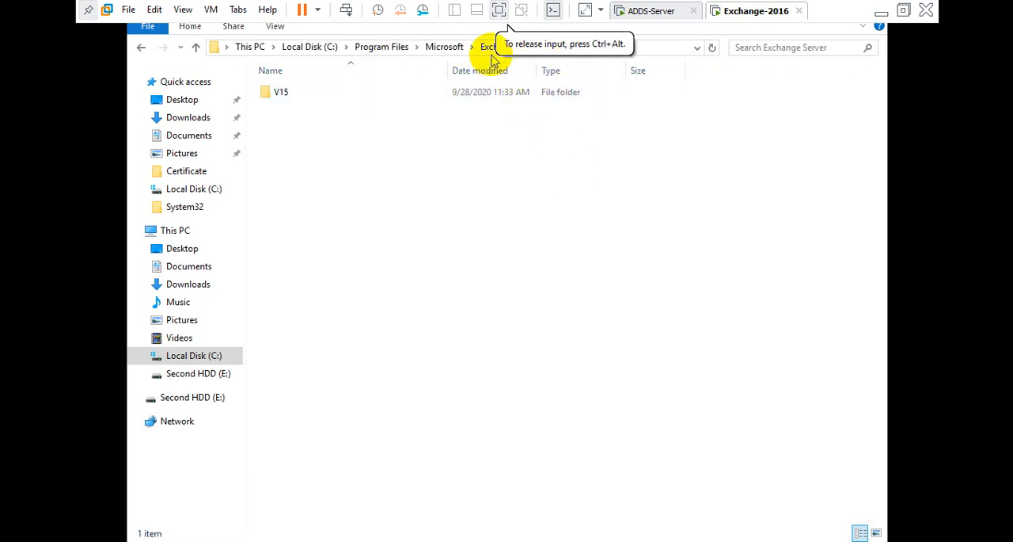
double_click(356, 100)
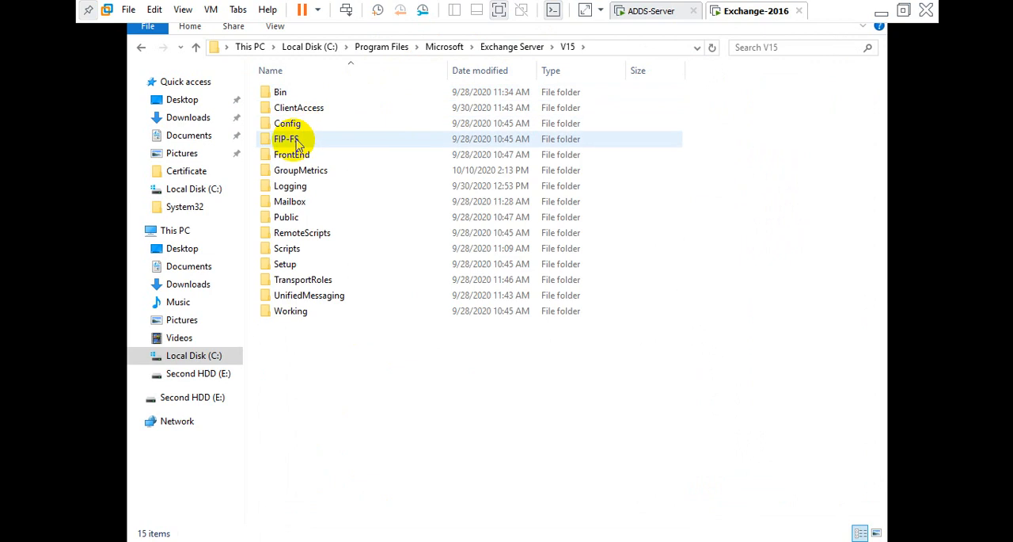
left_click(294, 252)
double_click(294, 253)
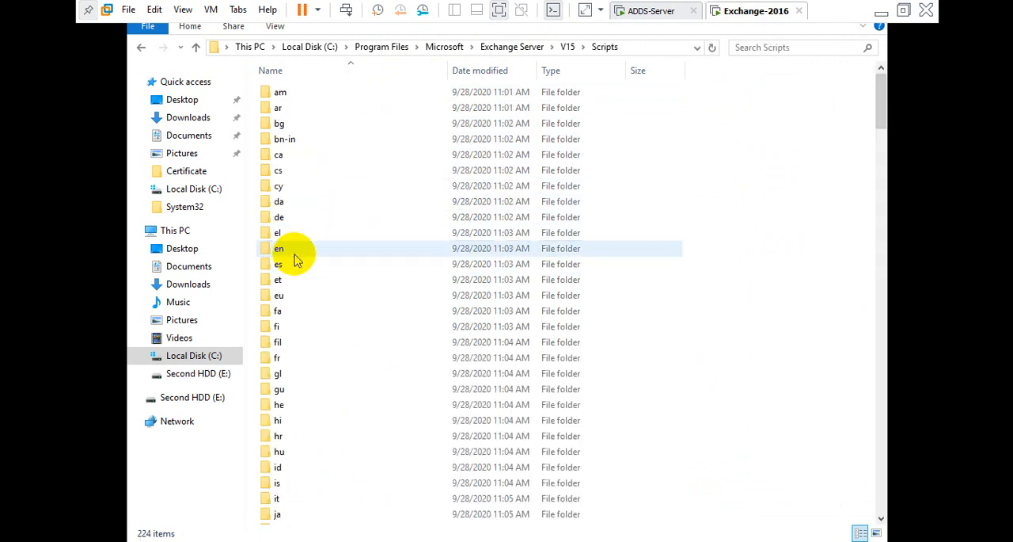
scroll(396, 229, "down", 12)
scroll(398, 237, "down", 20)
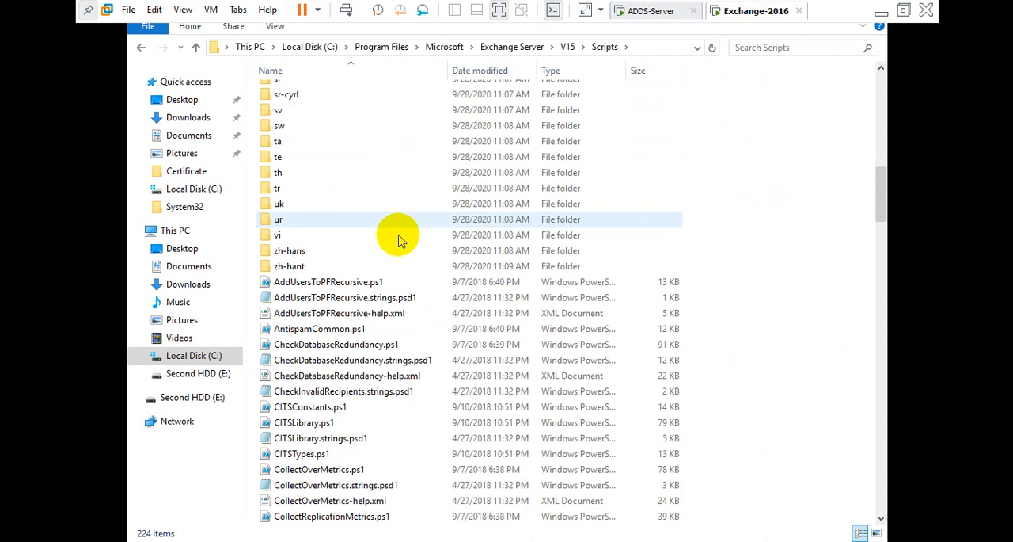
scroll(377, 293, "down", 20)
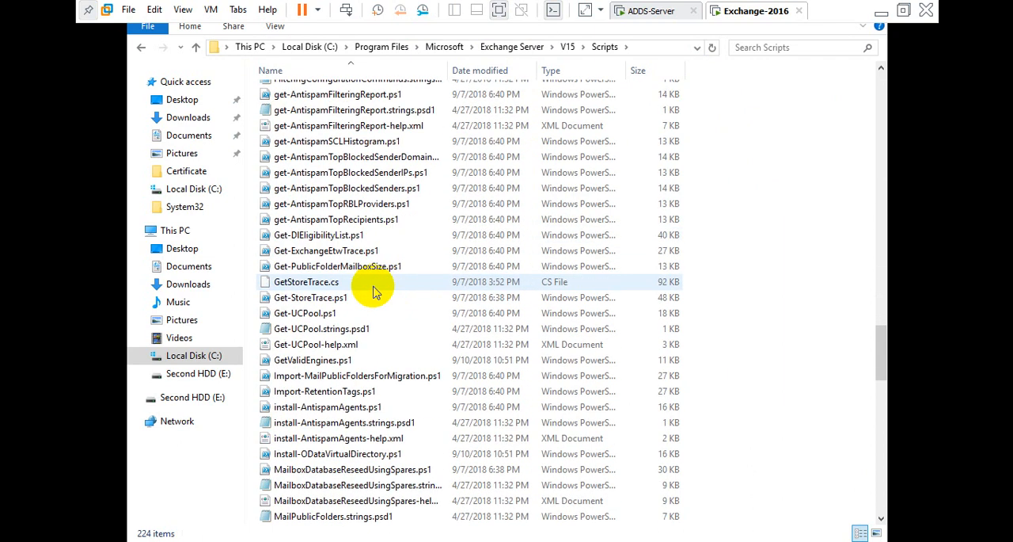
scroll(374, 291, "down", 4)
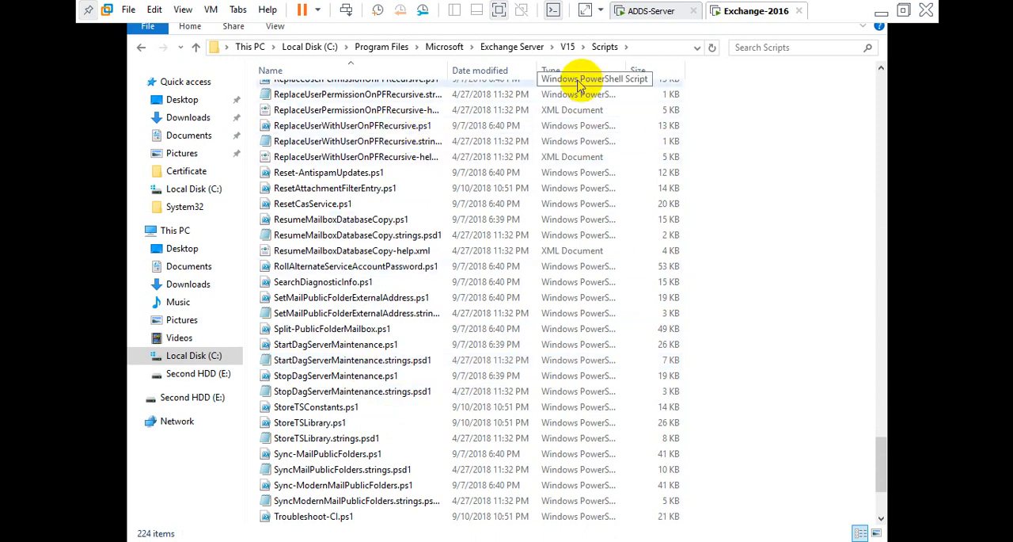
left_click(141, 51)
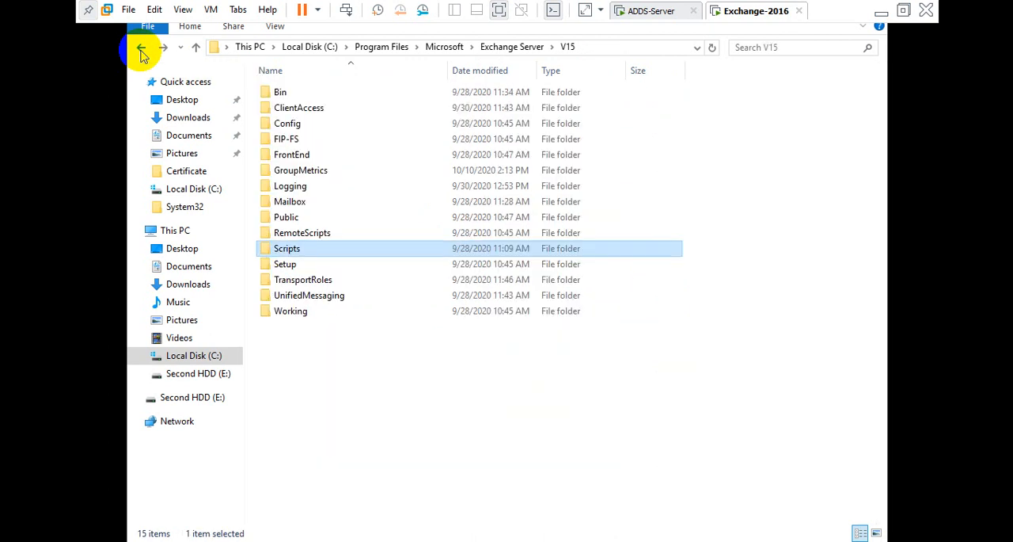
Add the C:\Program Files\Microsoft\Exchange Server folder to the backup items and continue to the destination type.
double_click(289, 201)
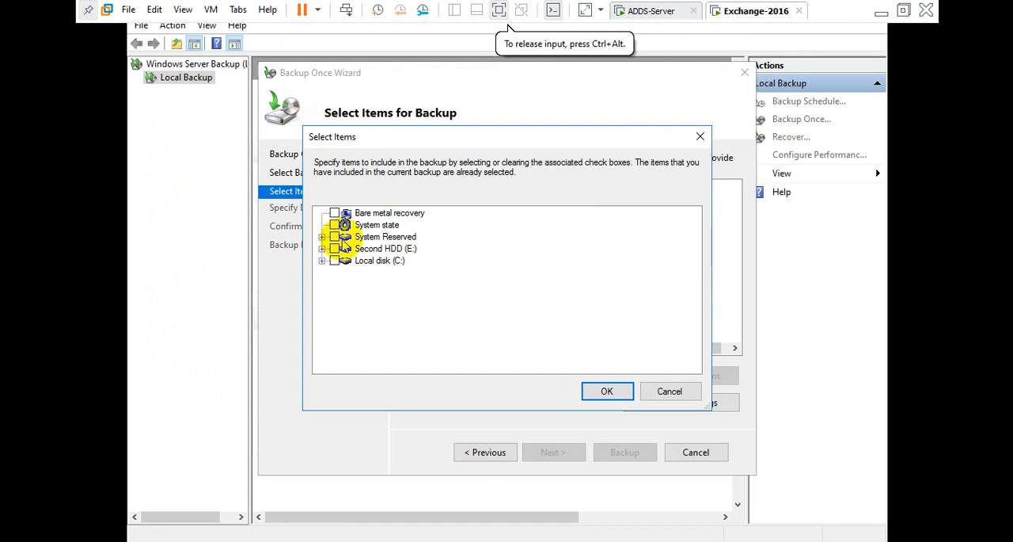
left_click(322, 262)
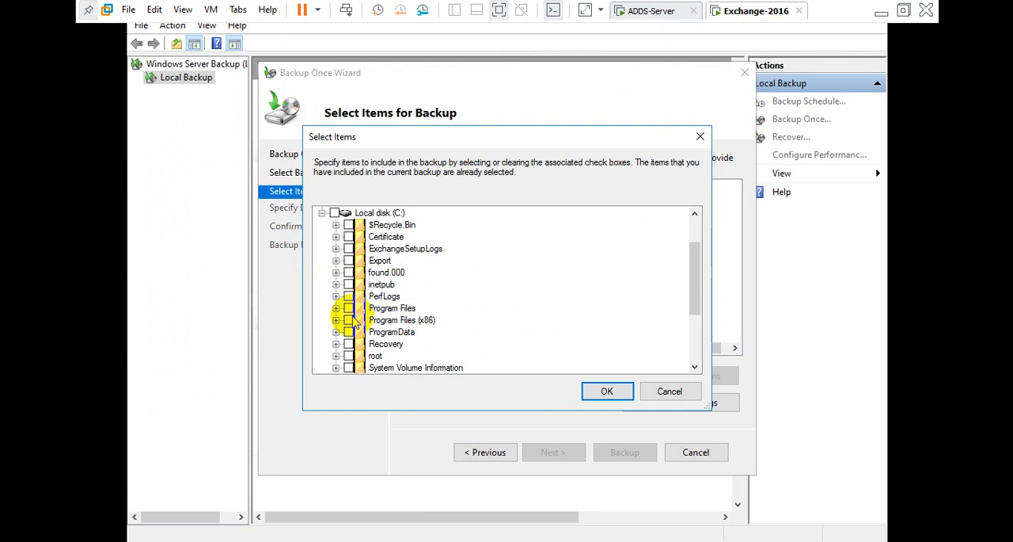
left_click(336, 308)
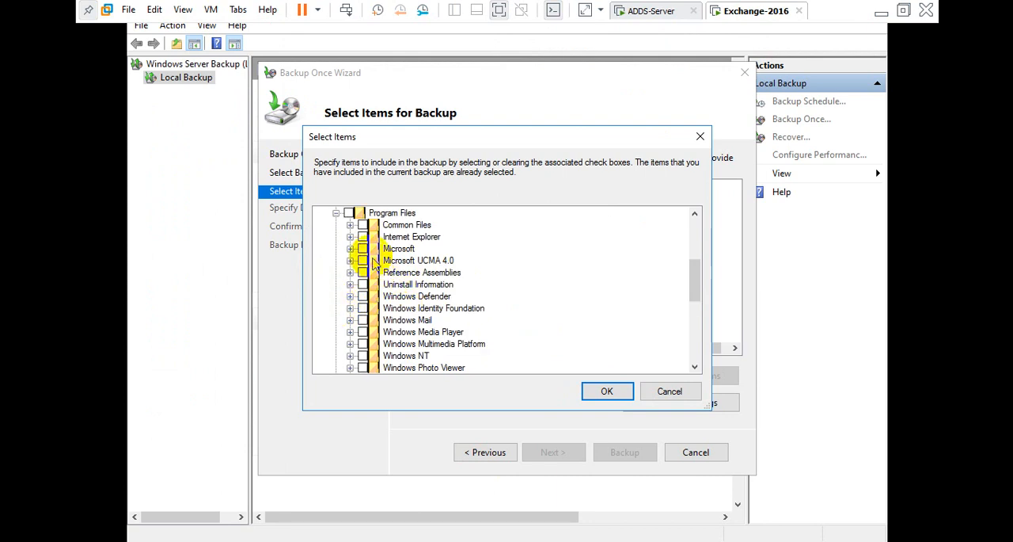
left_click(350, 248)
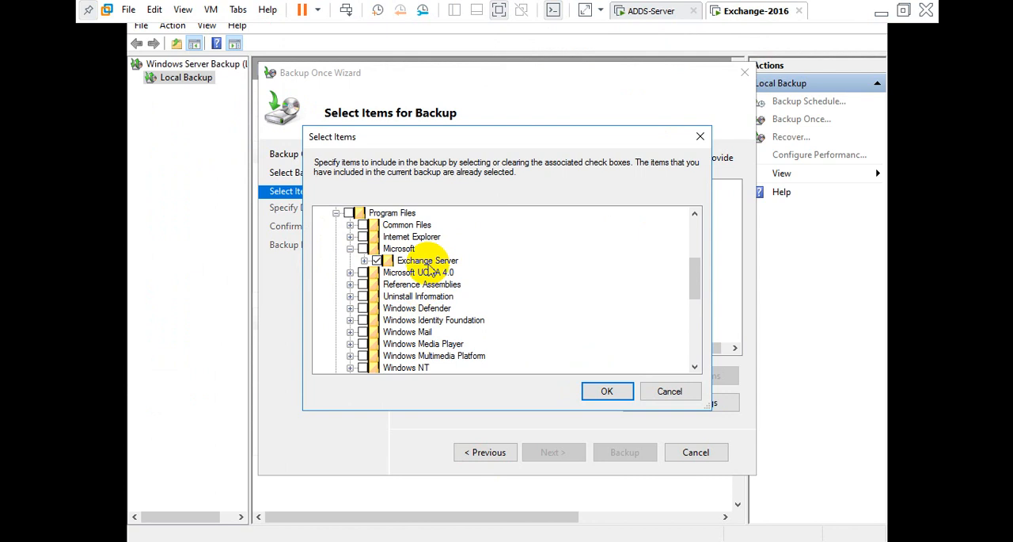
left_click(603, 390)
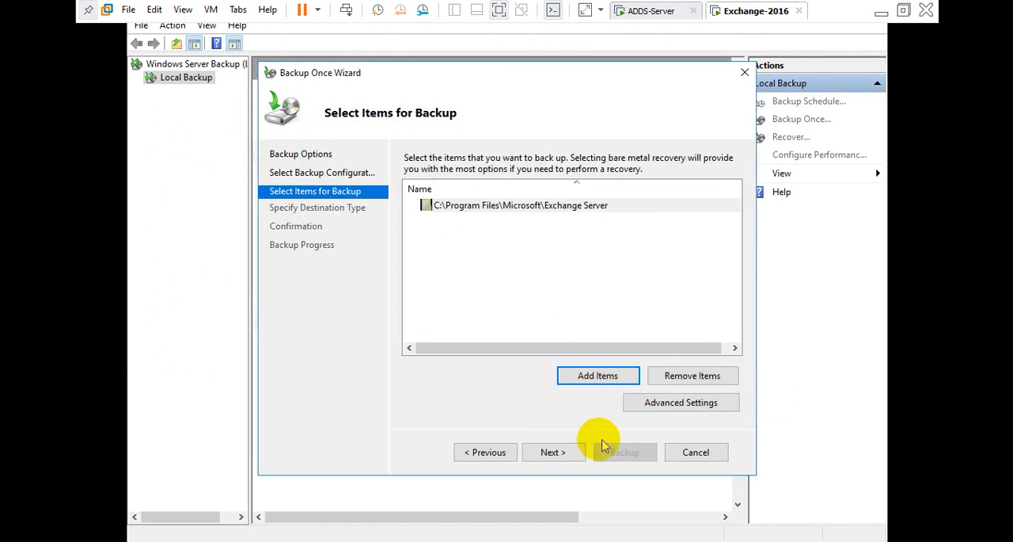
left_click(546, 457)
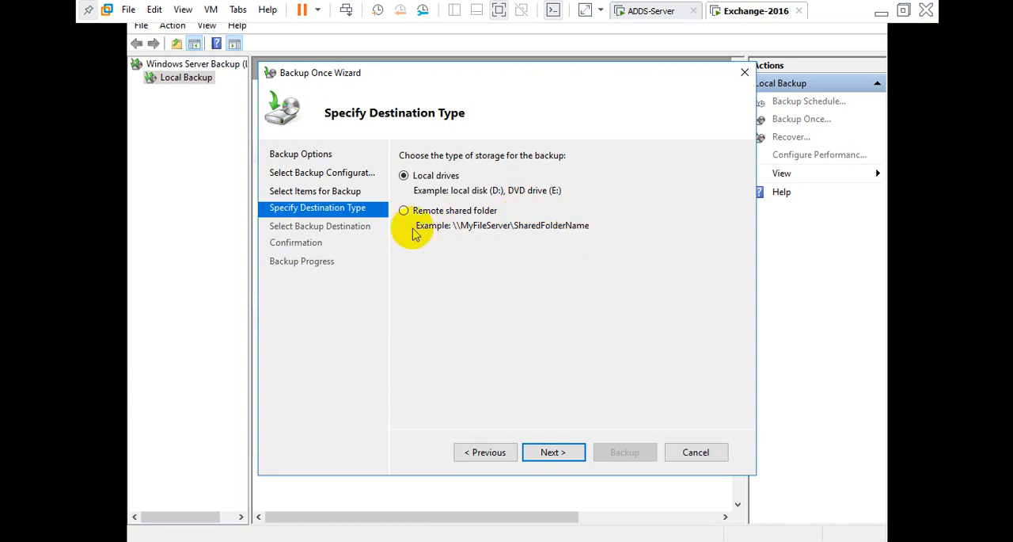
left_click(404, 212)
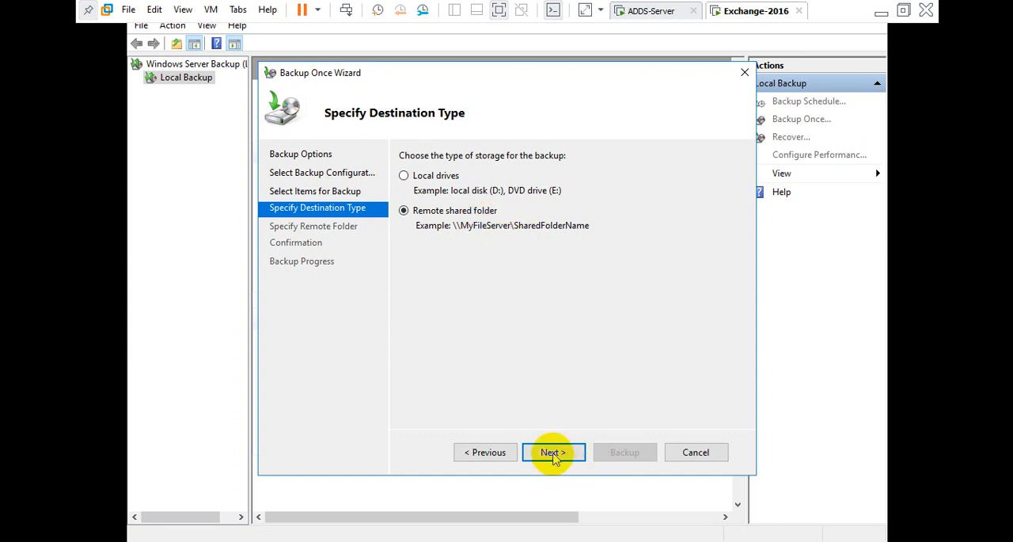
left_click(553, 452)
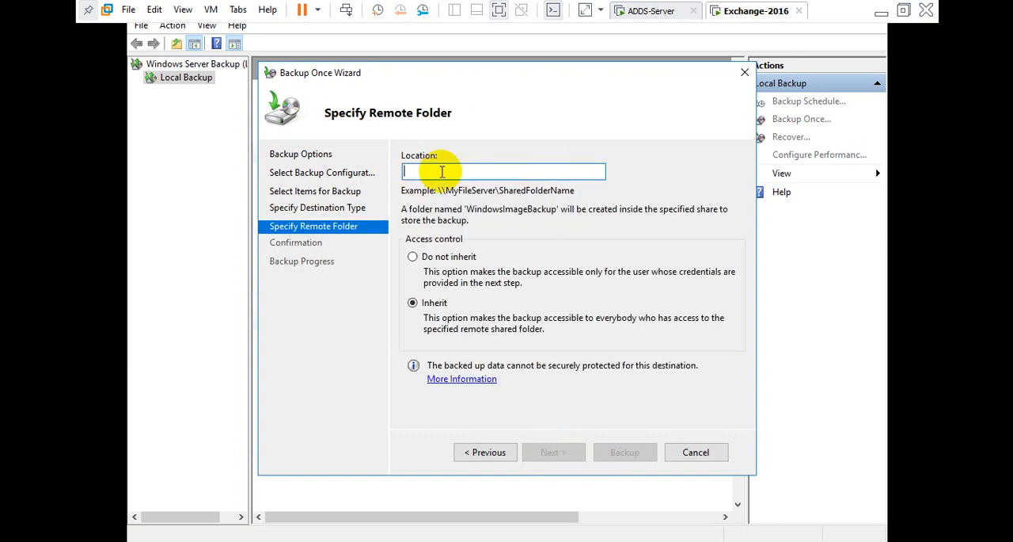
left_click(487, 457)
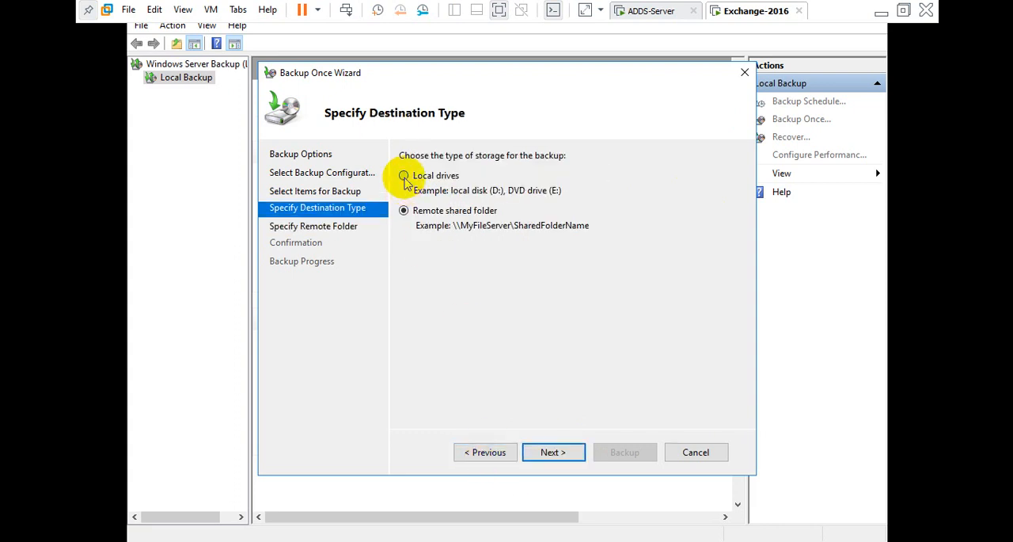
Choose local drives as the backup destination type after checking the available drives under This PC.
left_click(404, 175)
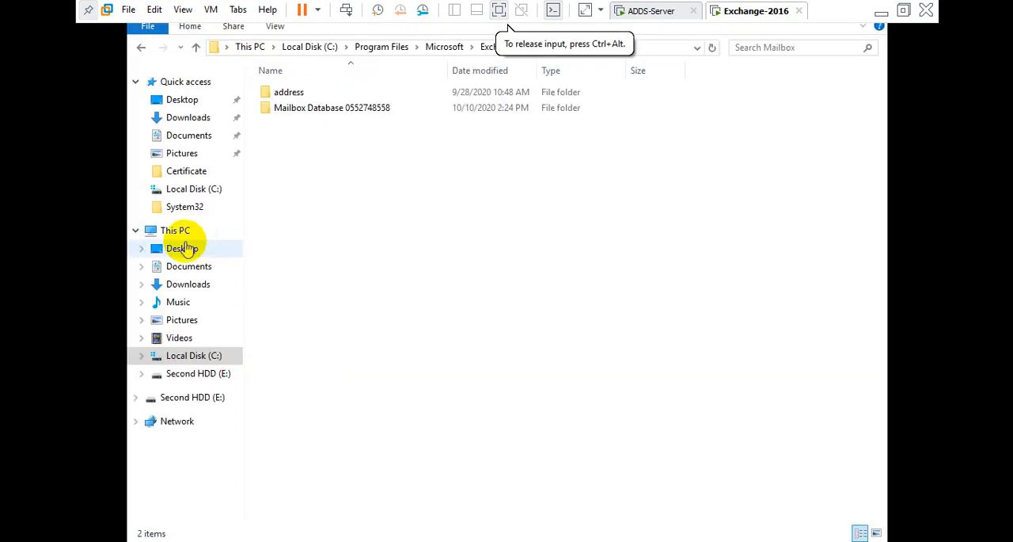
left_click(178, 230)
left_click(354, 220)
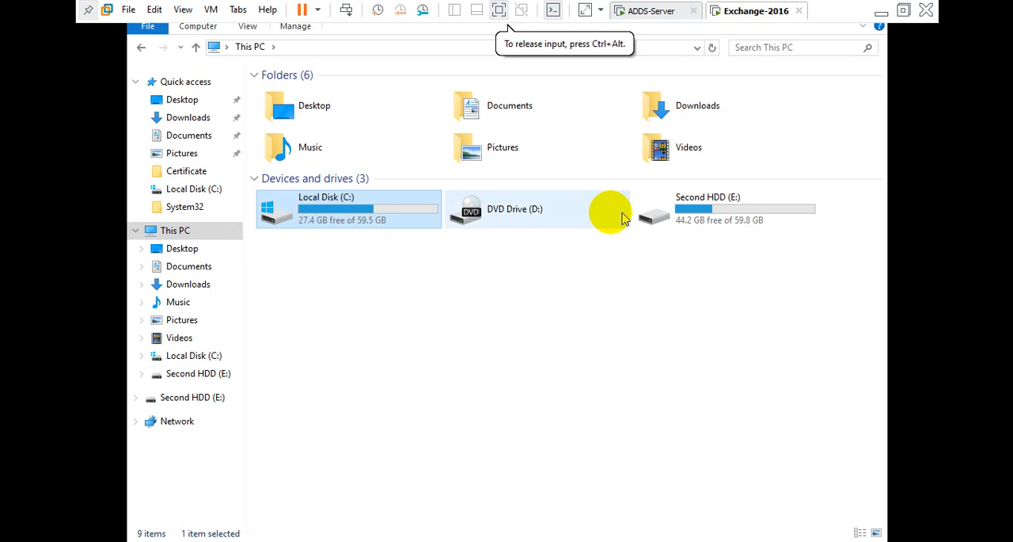
left_click(716, 222)
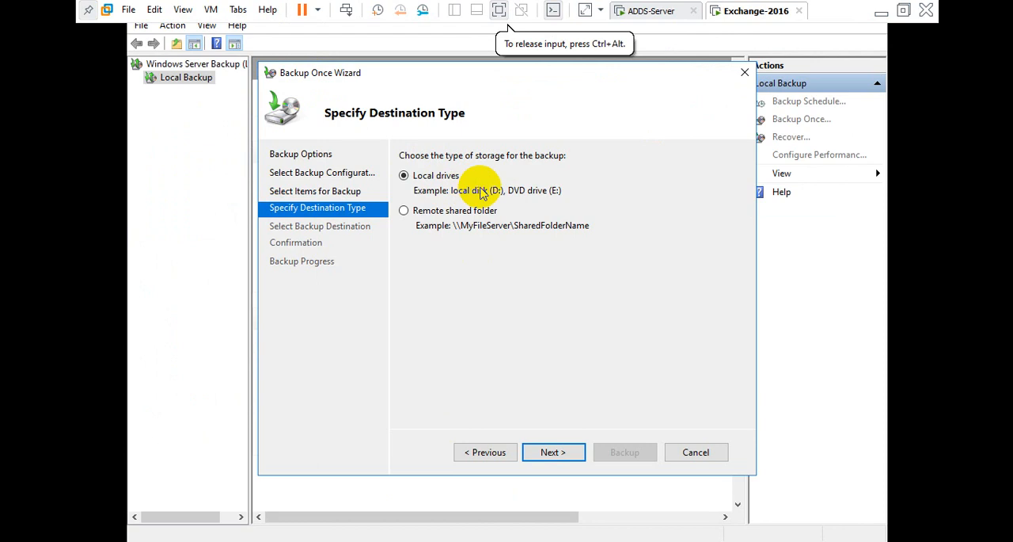
left_click(554, 461)
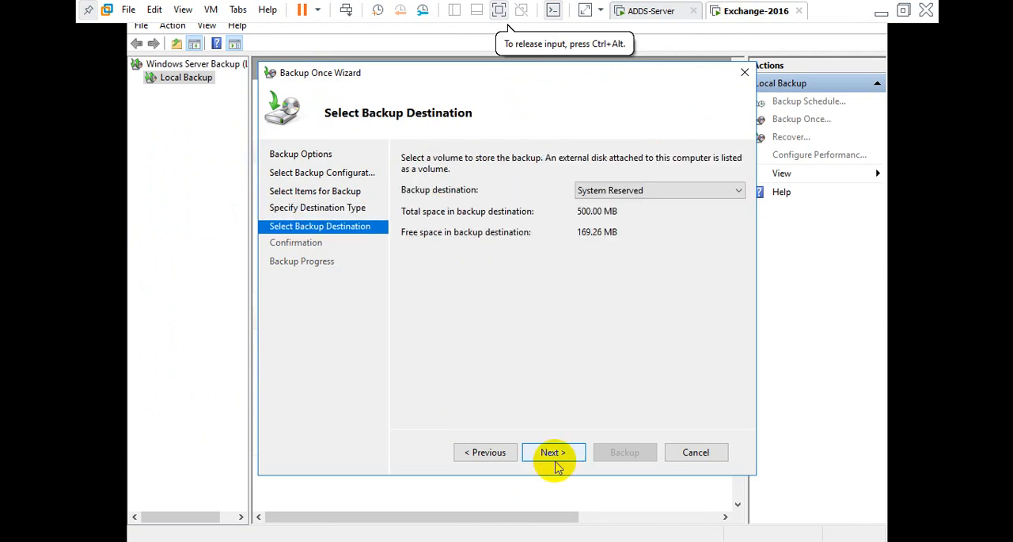
Return to the item selection and set the advanced VSS setting to VSS full backup.
left_click(505, 454)
left_click(501, 454)
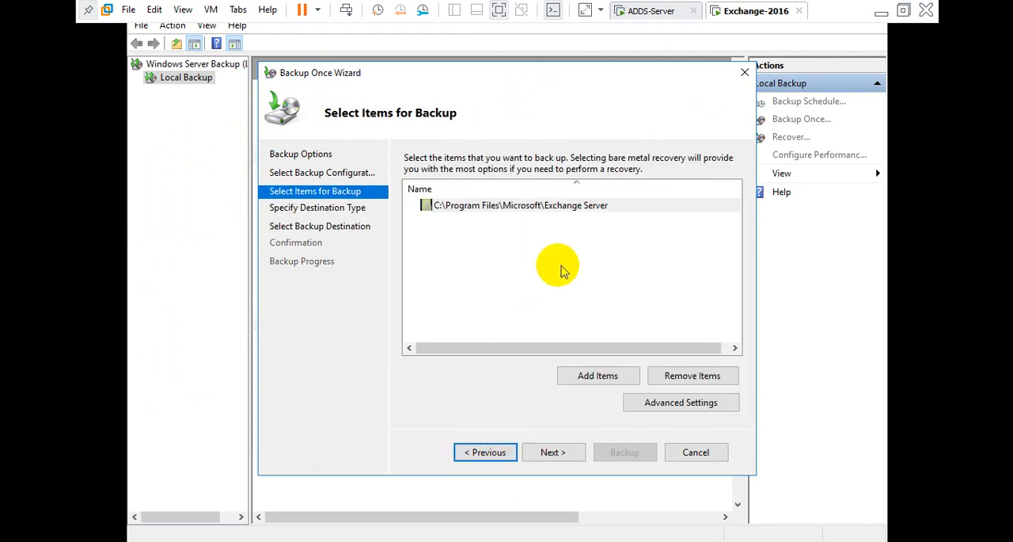
left_click(671, 404)
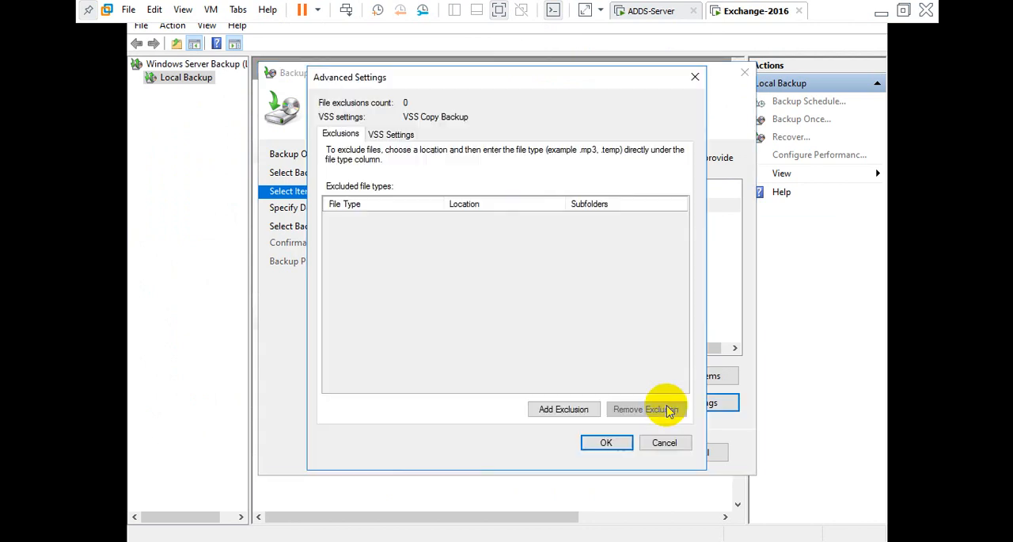
left_click(396, 134)
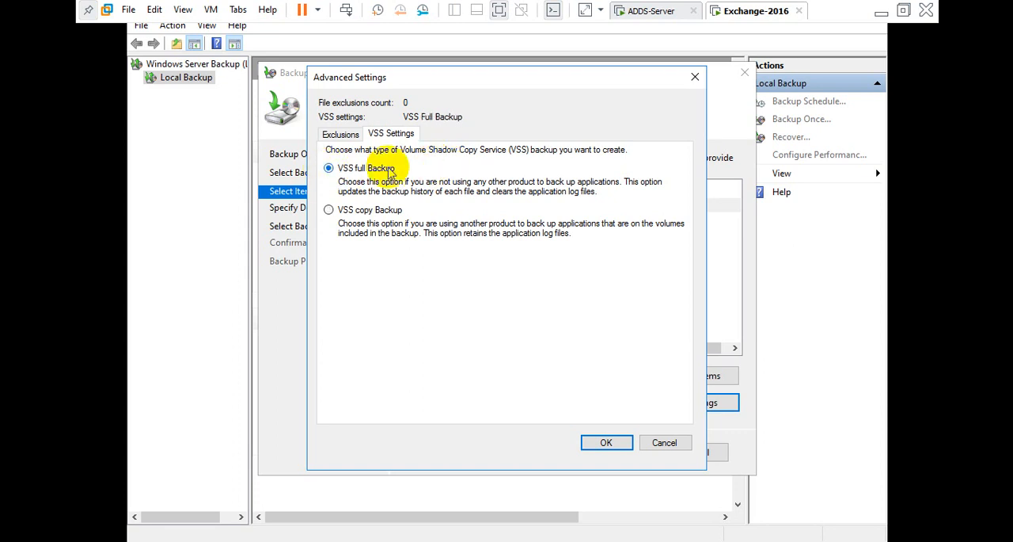
left_click(607, 443)
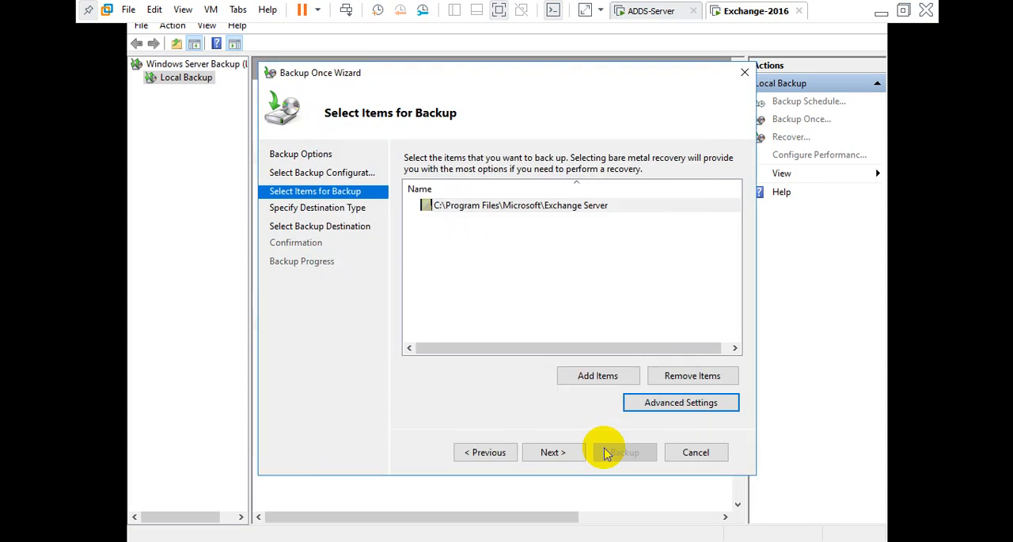
Select Second HDD (E:) as the backup destination and start the backup.
left_click(554, 453)
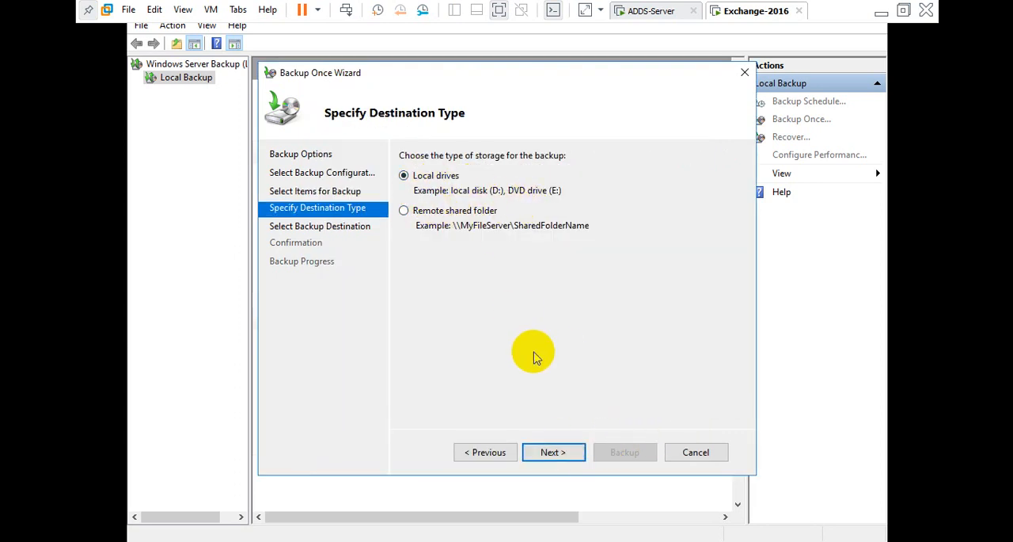
left_click(558, 457)
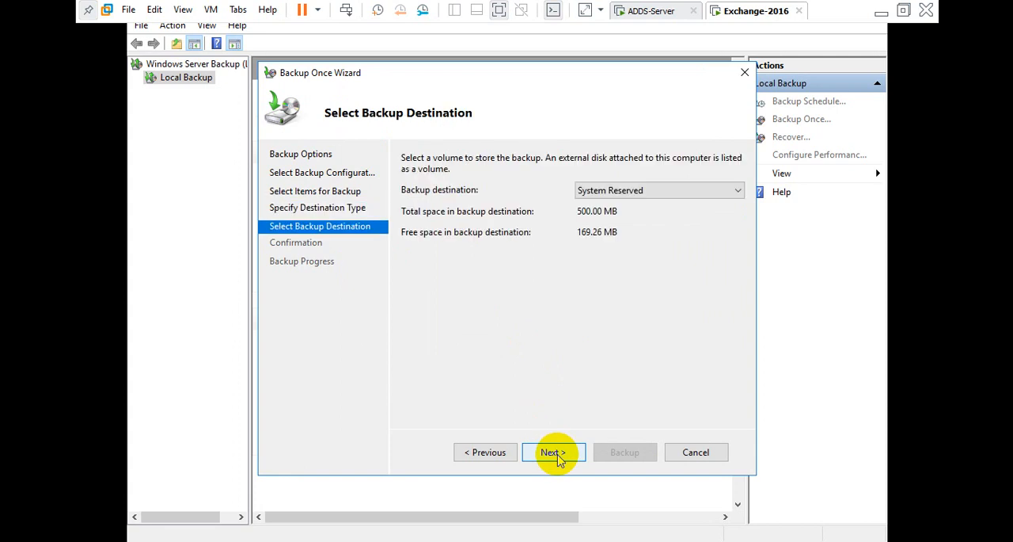
left_click(625, 191)
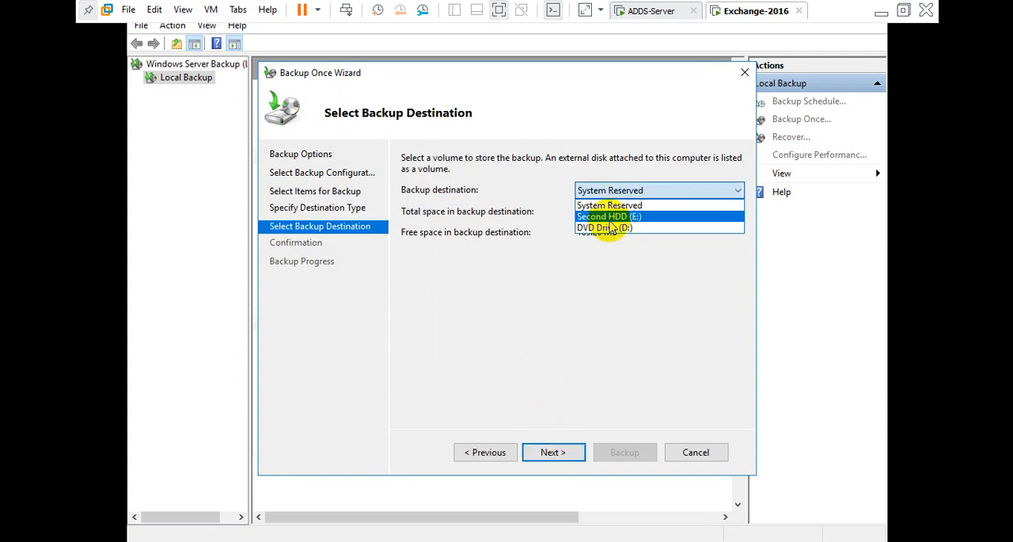
left_click(611, 217)
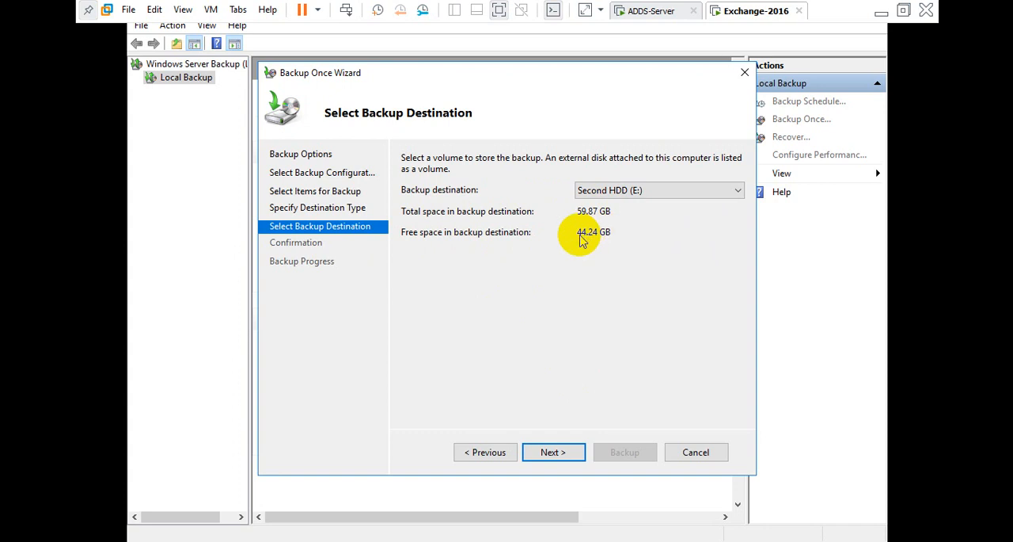
left_click(547, 452)
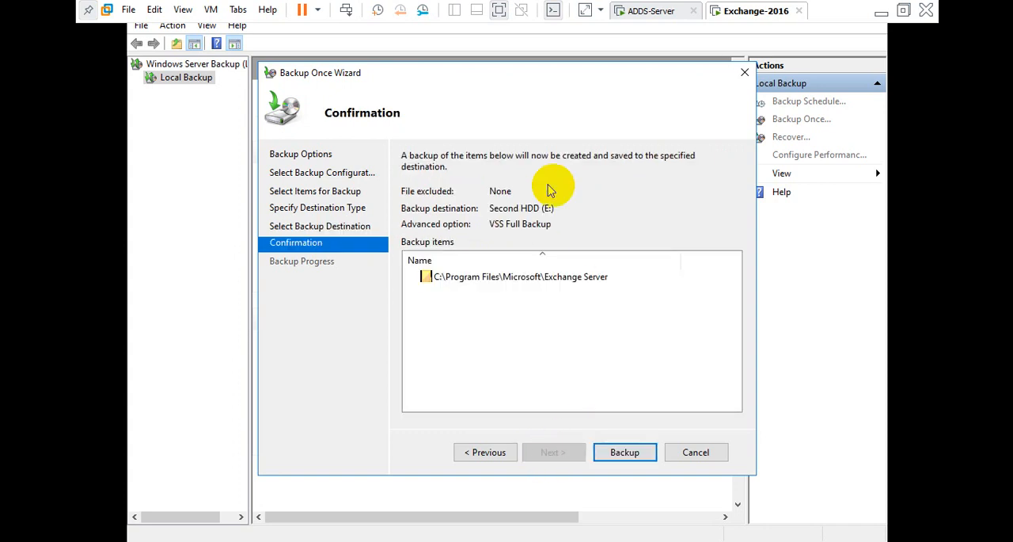
left_click(622, 458)
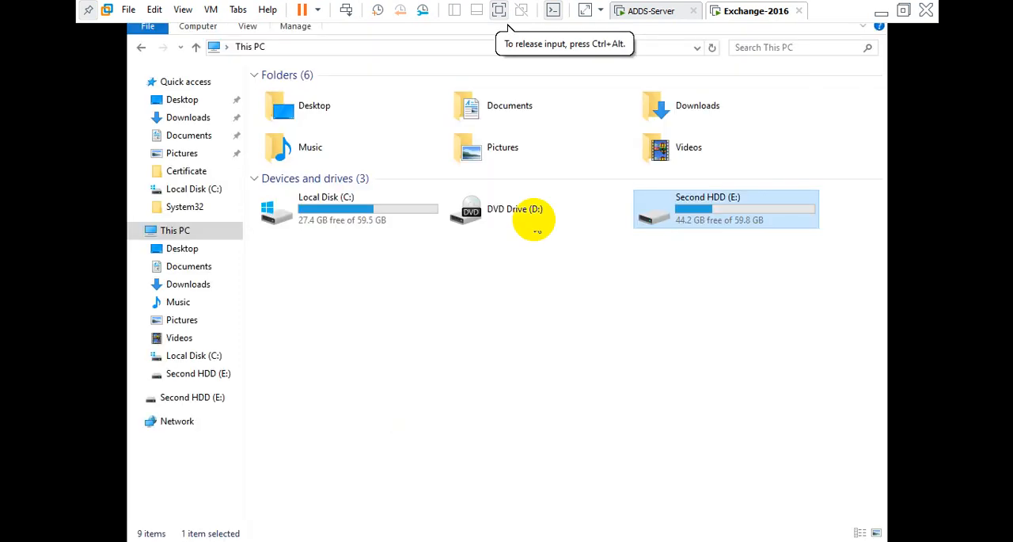
Open the Second HDD (E:) drive in Explorer and close the backup progress wizard.
double_click(722, 202)
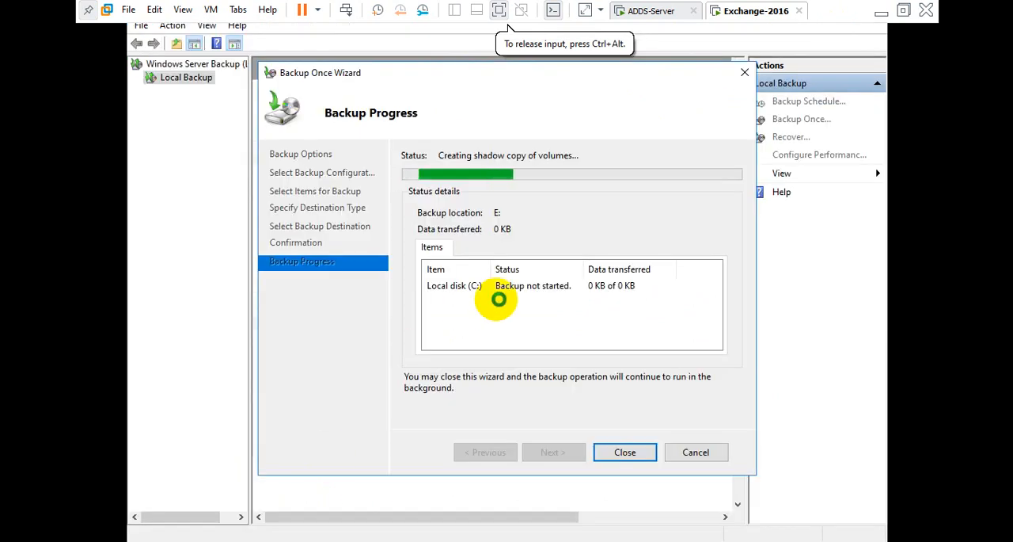
left_click(625, 452)
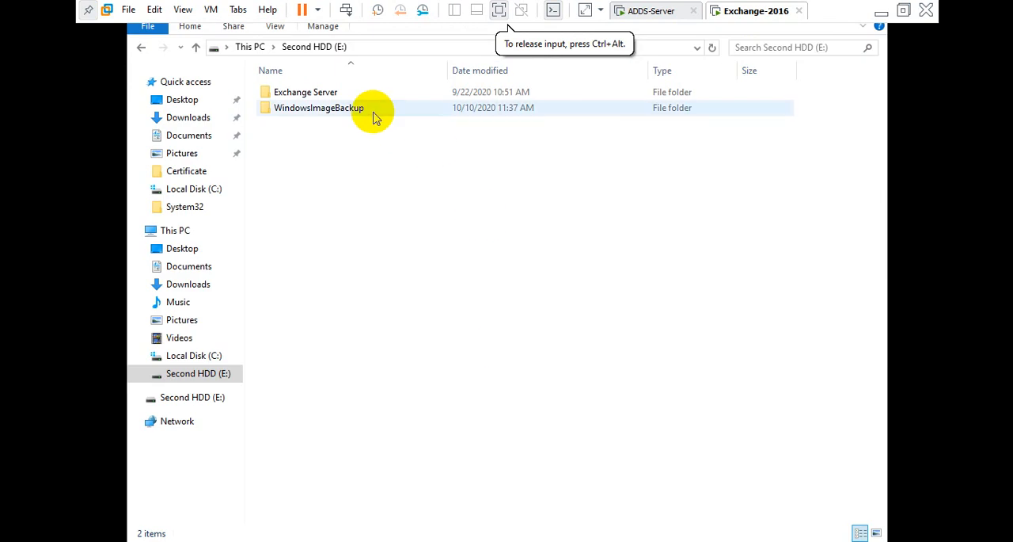
left_click(375, 116)
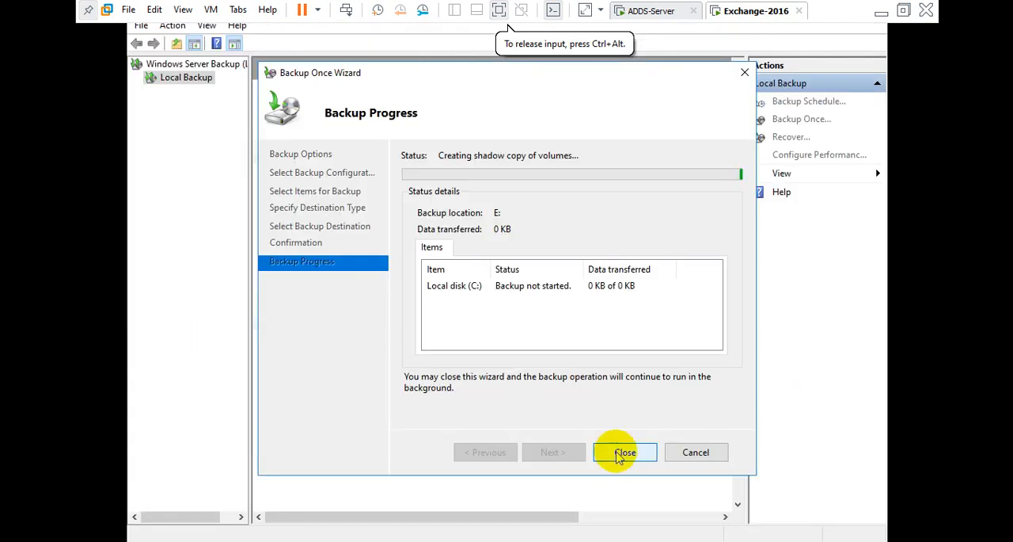
left_click(633, 452)
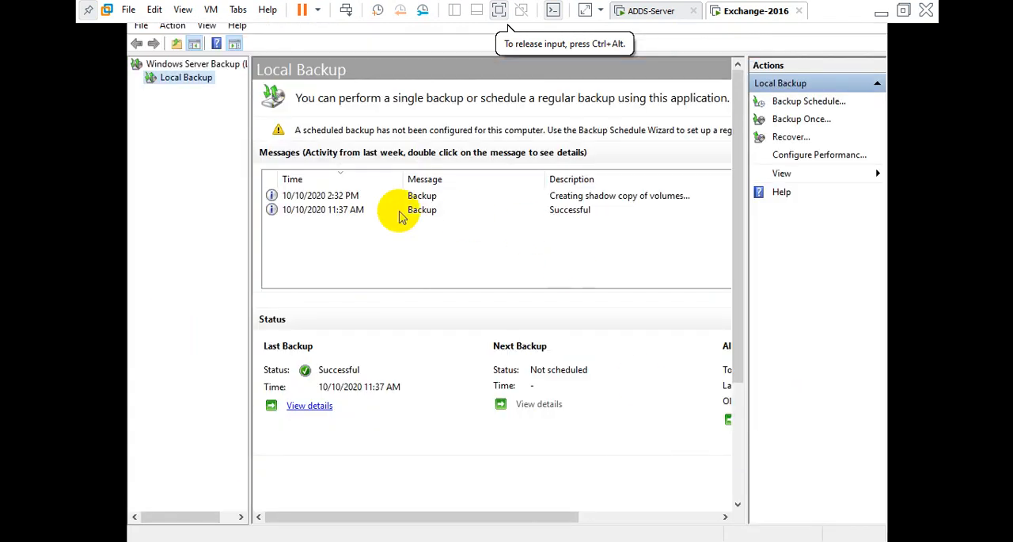
Examine the backup messages in Local Backup and the contents of the Second HDD (E:) drive.
left_click(551, 195)
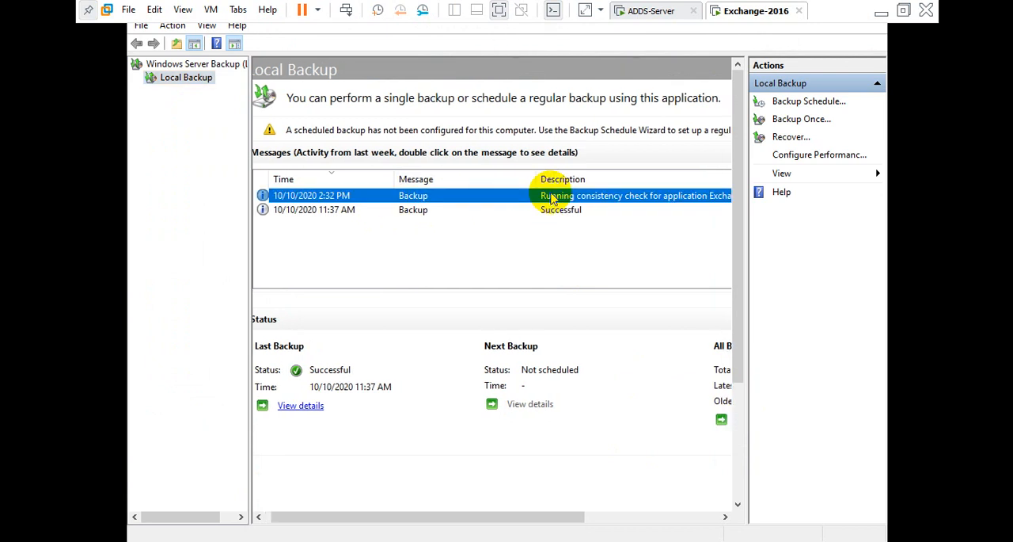
left_click(399, 210)
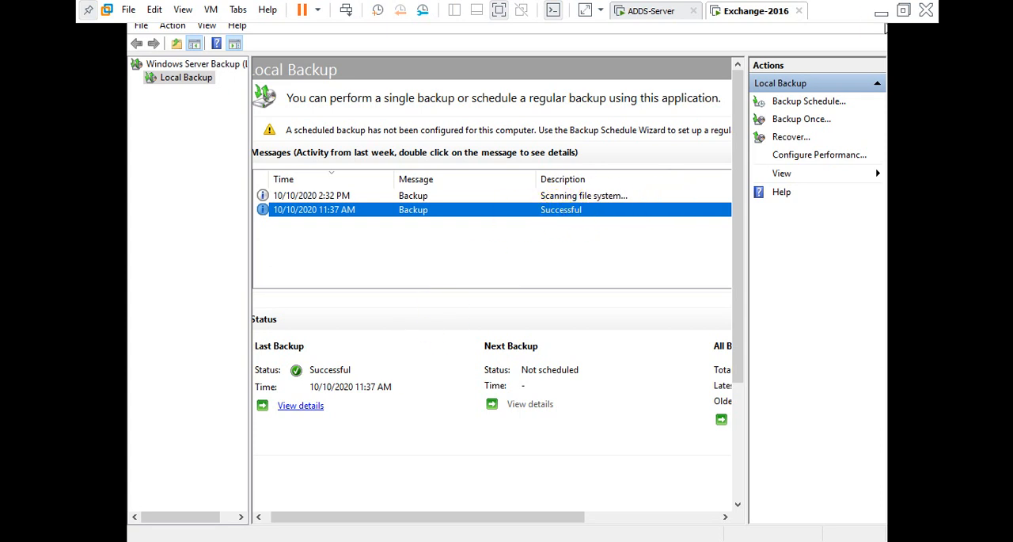
left_click(273, 540)
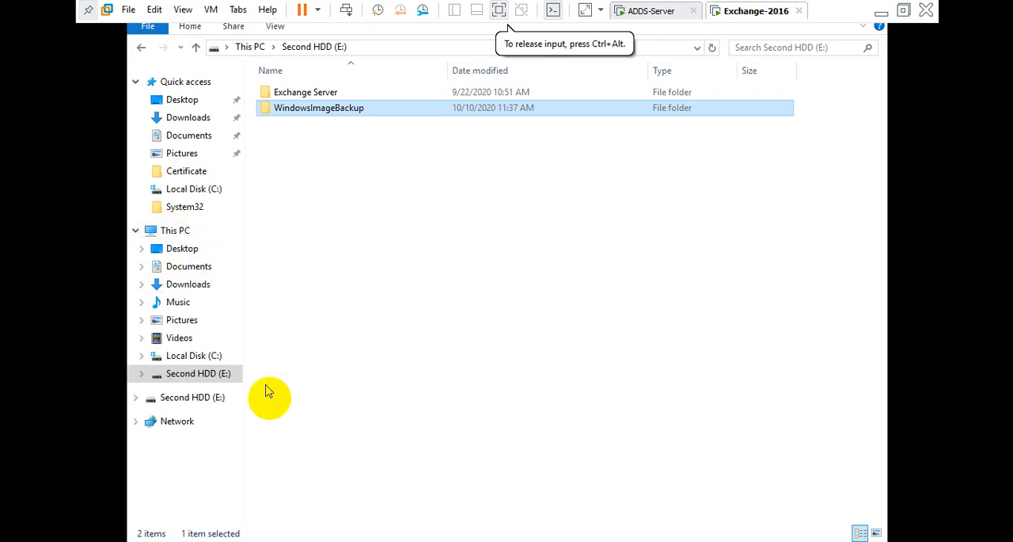
Switch to the ADDS-Server VM and close the mailbox database properties window.
left_click(669, 11)
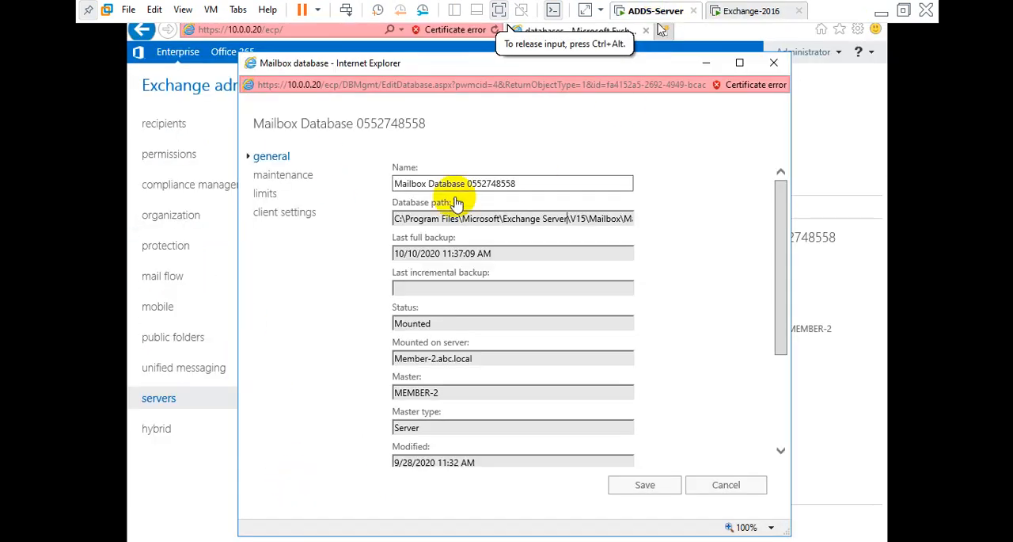
left_click(773, 62)
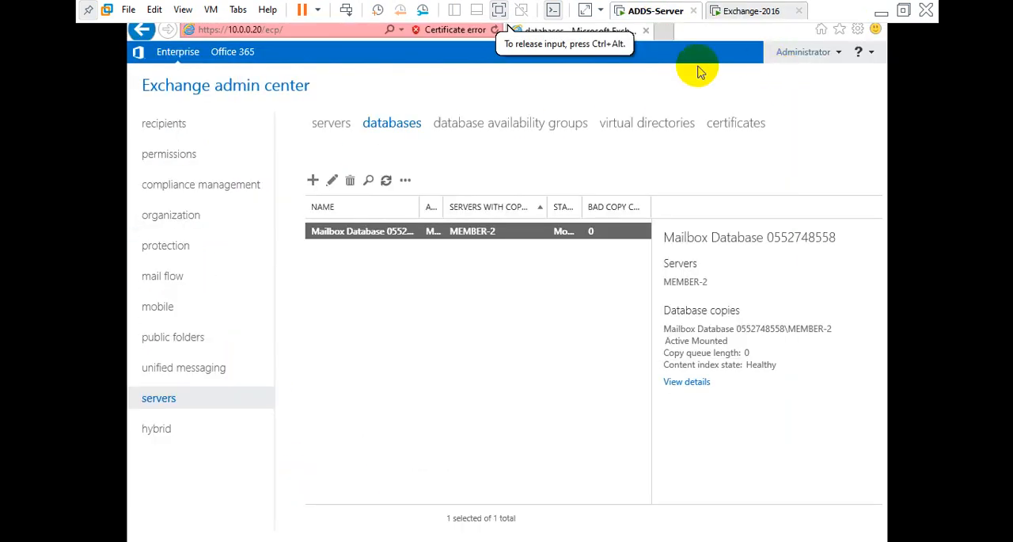
left_click(669, 31)
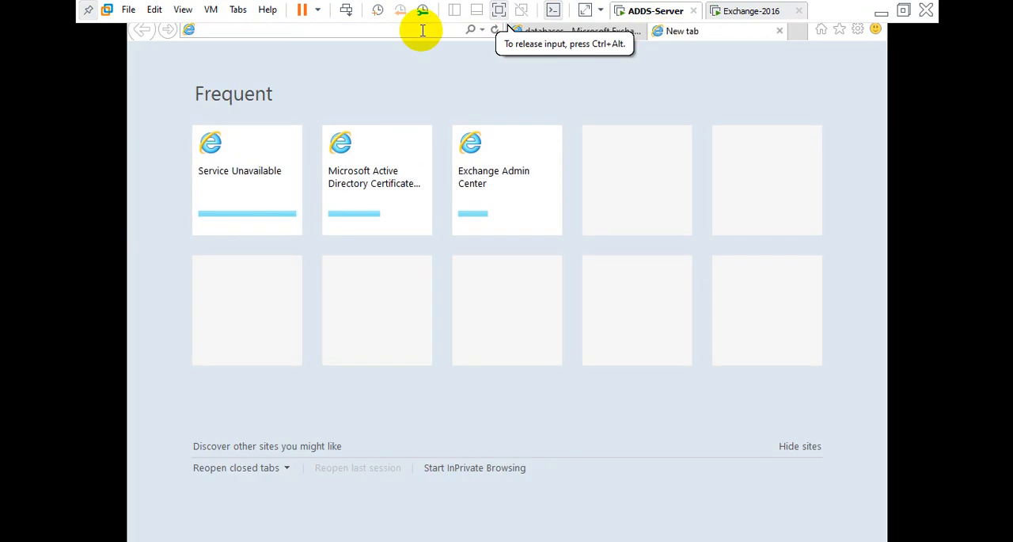
type("http")
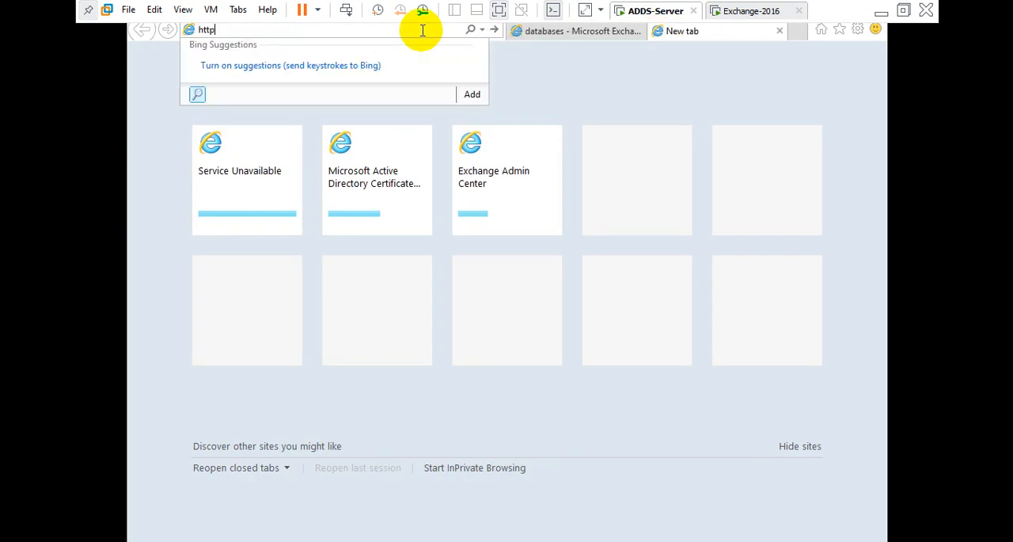
type("s://")
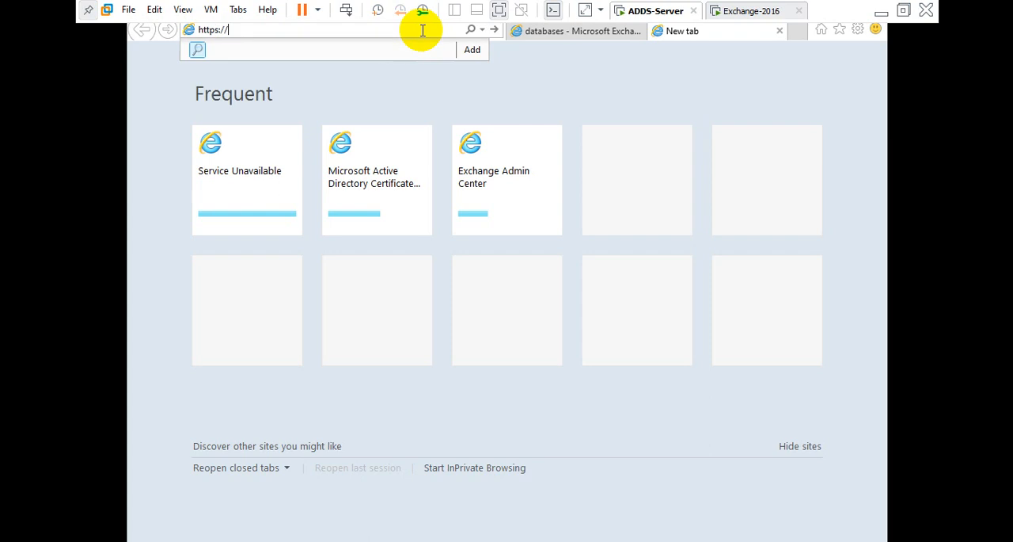
type("10")
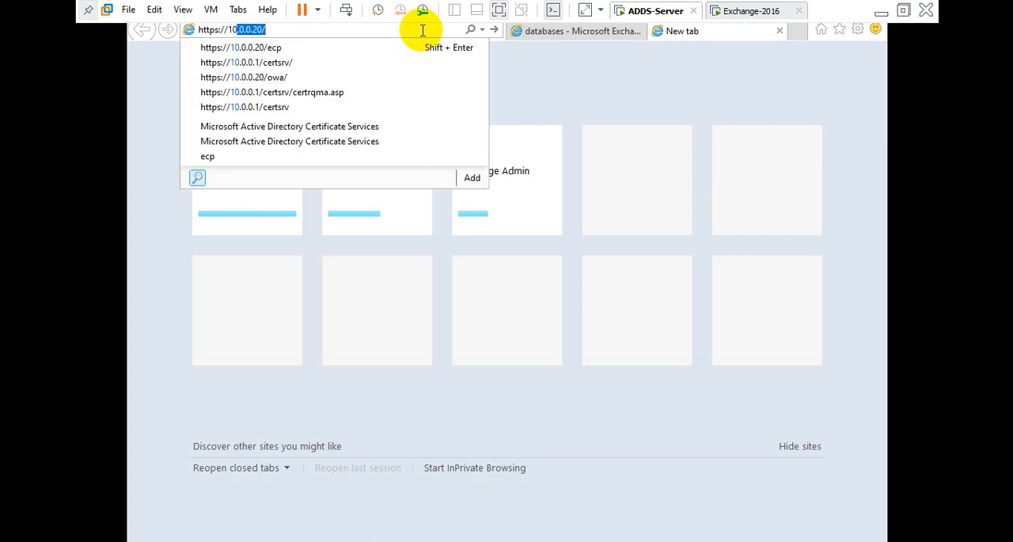
type(".0.0.0")
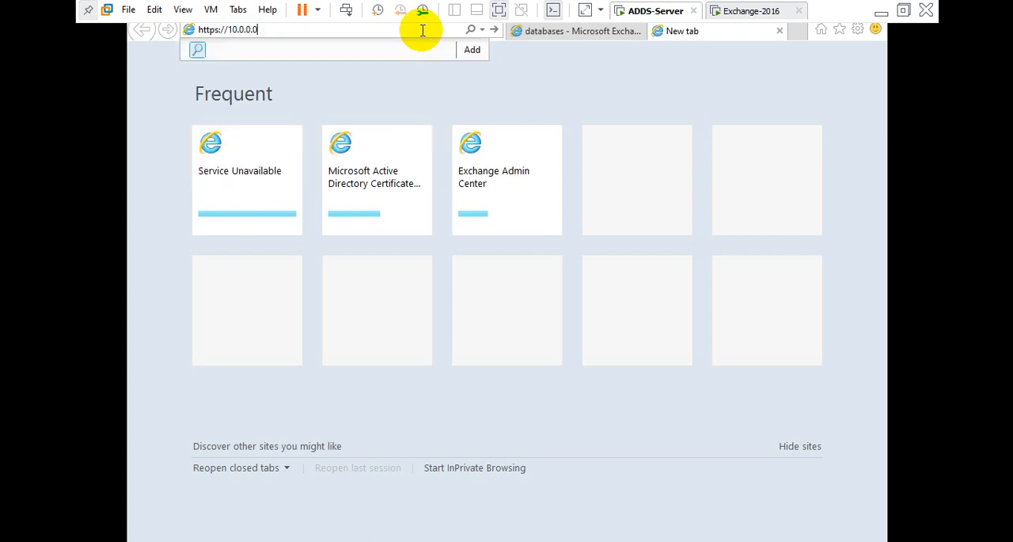
key("BackSpace")
key("Down")
key("Down")
key("Down")
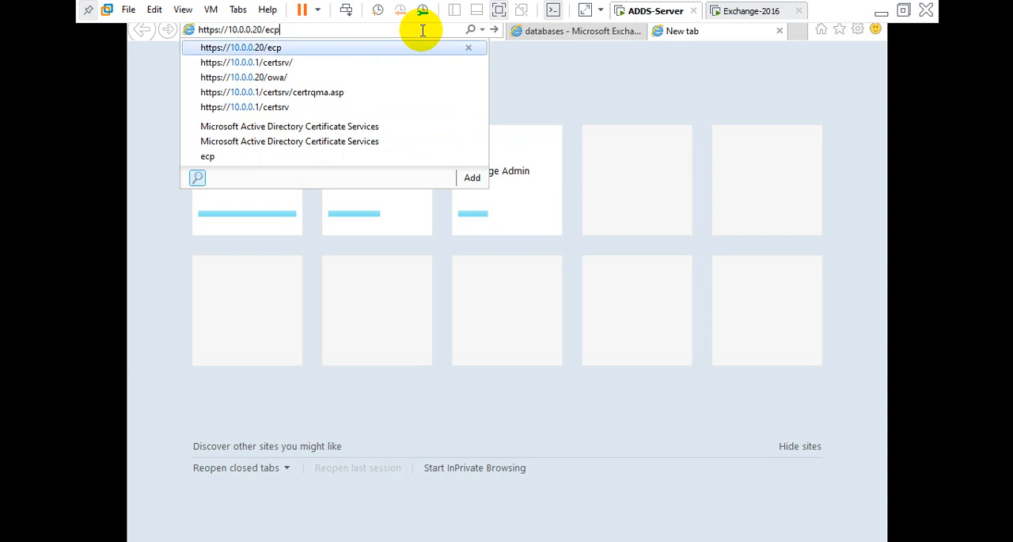
key("Return")
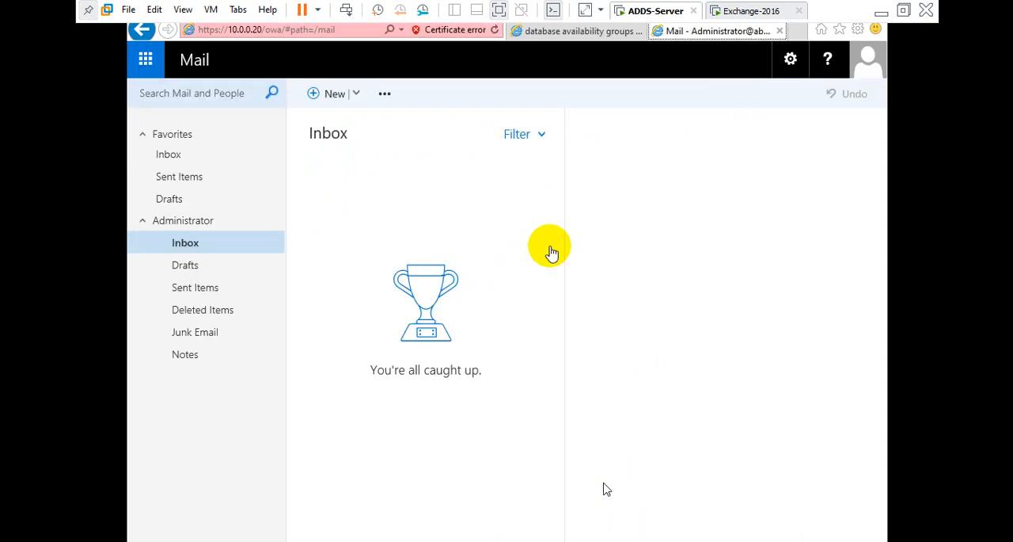
left_click(416, 203)
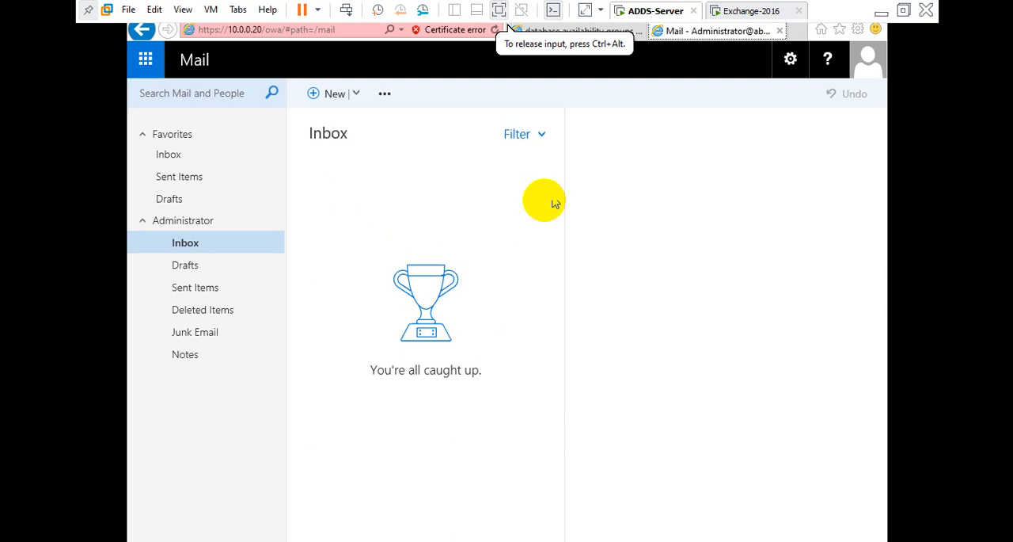
left_click(736, 12)
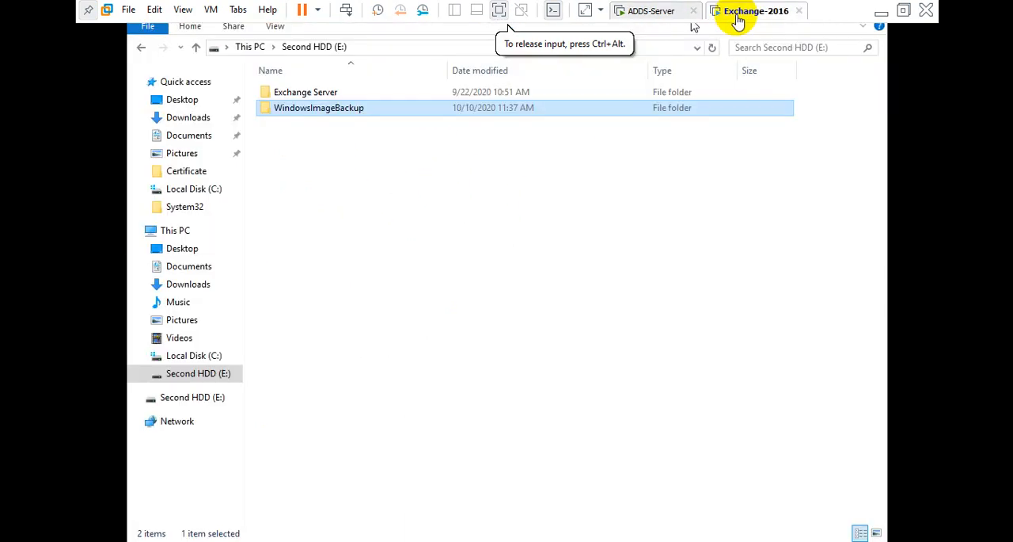
left_click(175, 230)
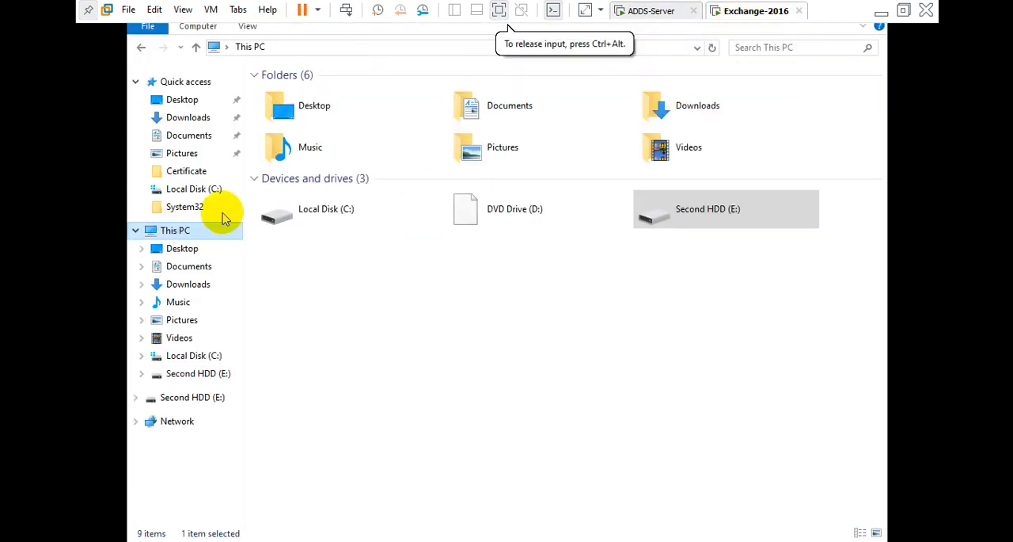
double_click(396, 206)
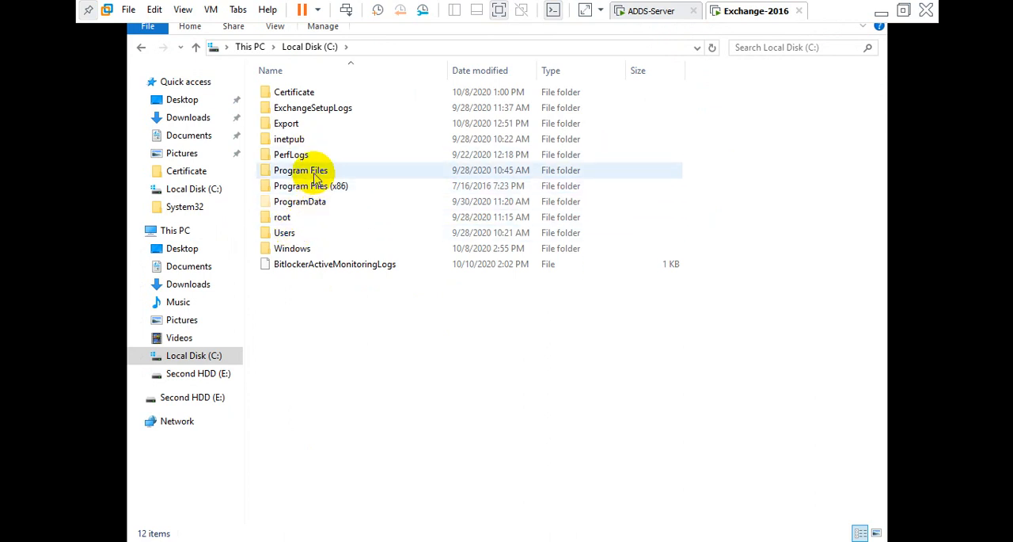
double_click(317, 171)
left_click(307, 127)
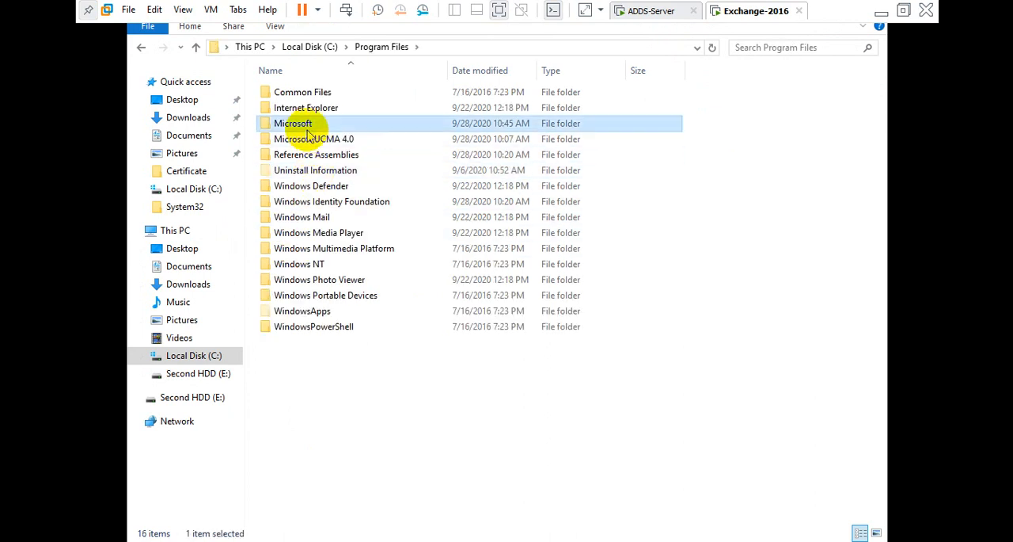
double_click(308, 122)
double_click(305, 94)
double_click(308, 93)
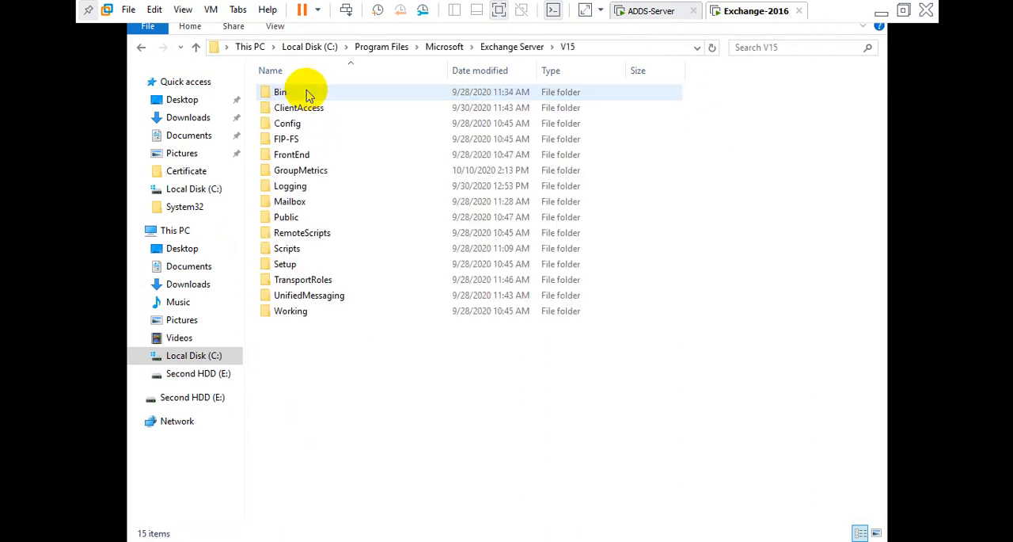
double_click(292, 201)
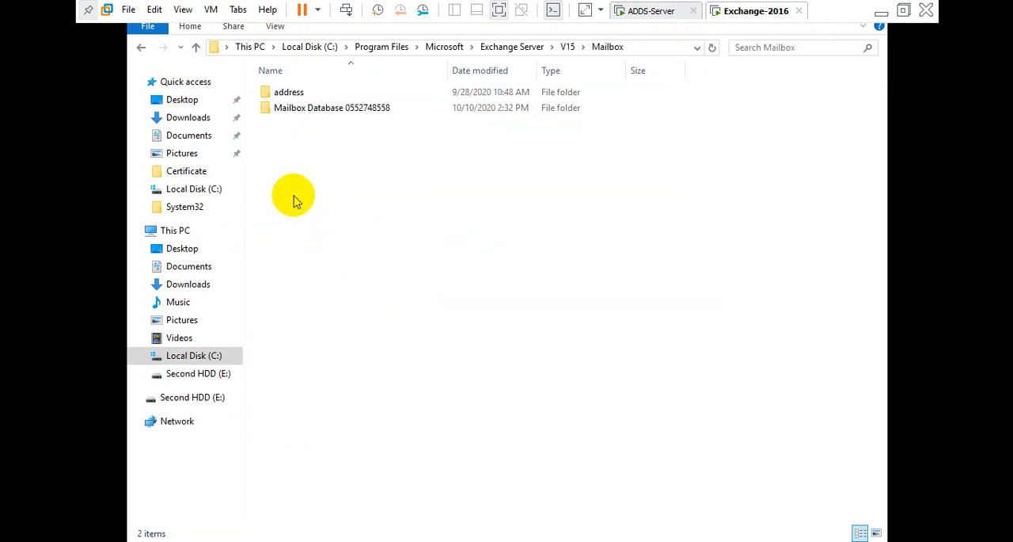
double_click(305, 108)
scroll(357, 256, "down", 5)
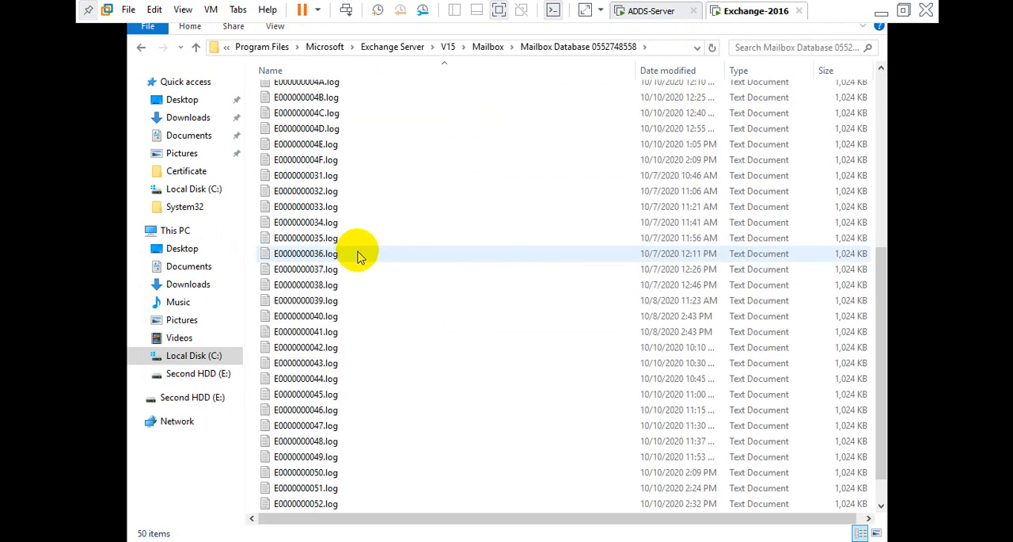
scroll(357, 256, "down", 2)
Try to copy the Mailbox Database 0552748558.edb file and paste it onto the desktop.
left_click(366, 491)
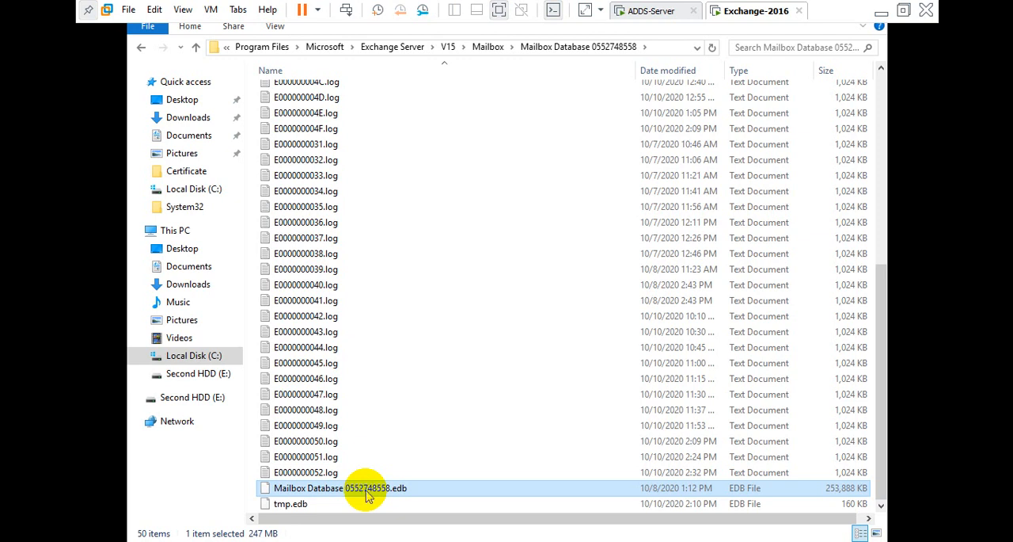
right_click(367, 491)
left_click(376, 401)
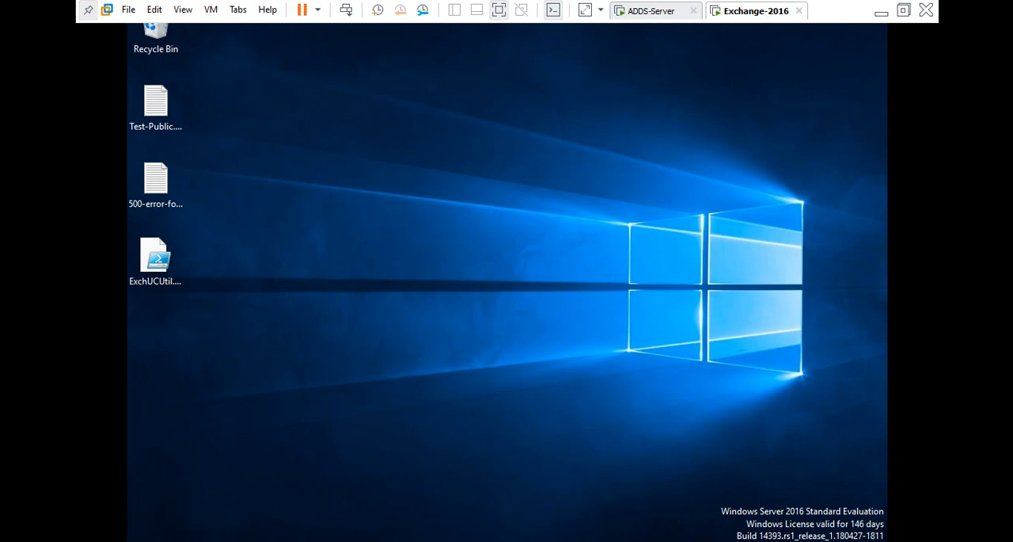
left_click(294, 190)
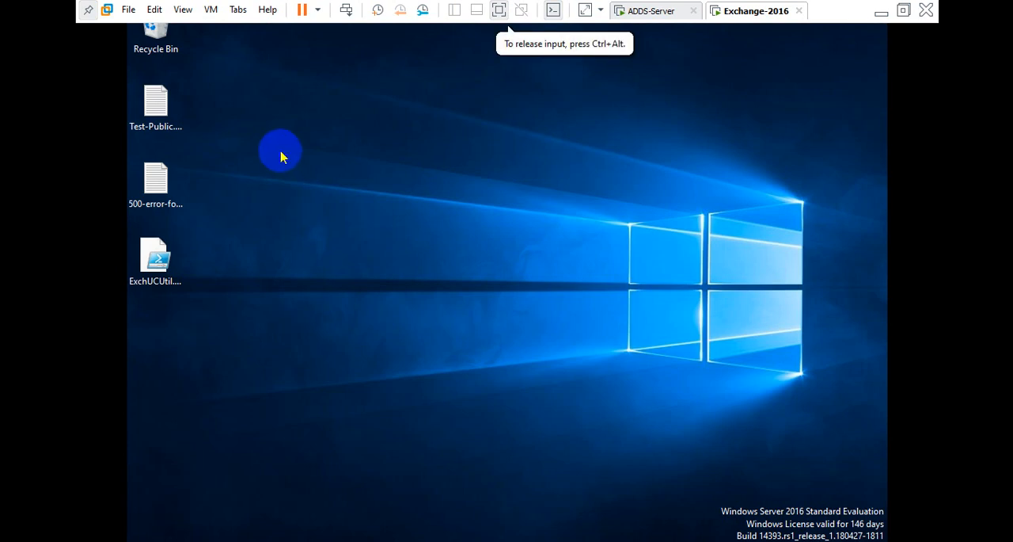
right_click(281, 157)
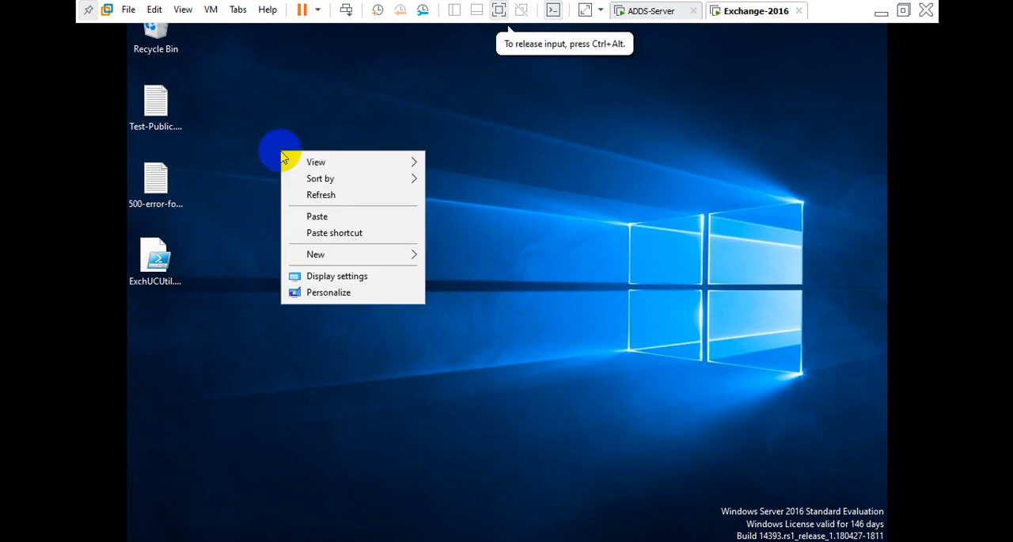
left_click(323, 216)
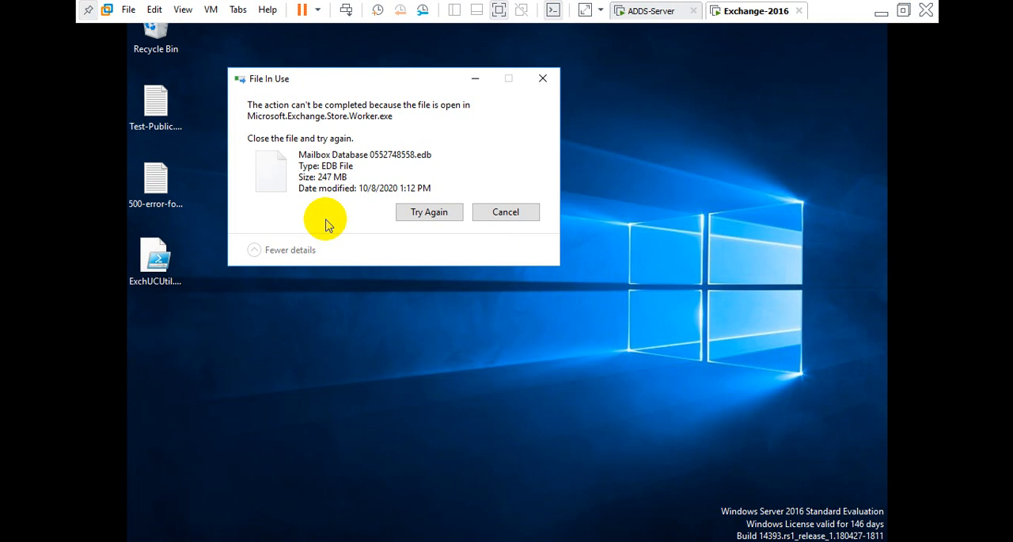
left_click(544, 81)
Review the backup messages listed in Local Backup, then minimize the window.
left_click(418, 540)
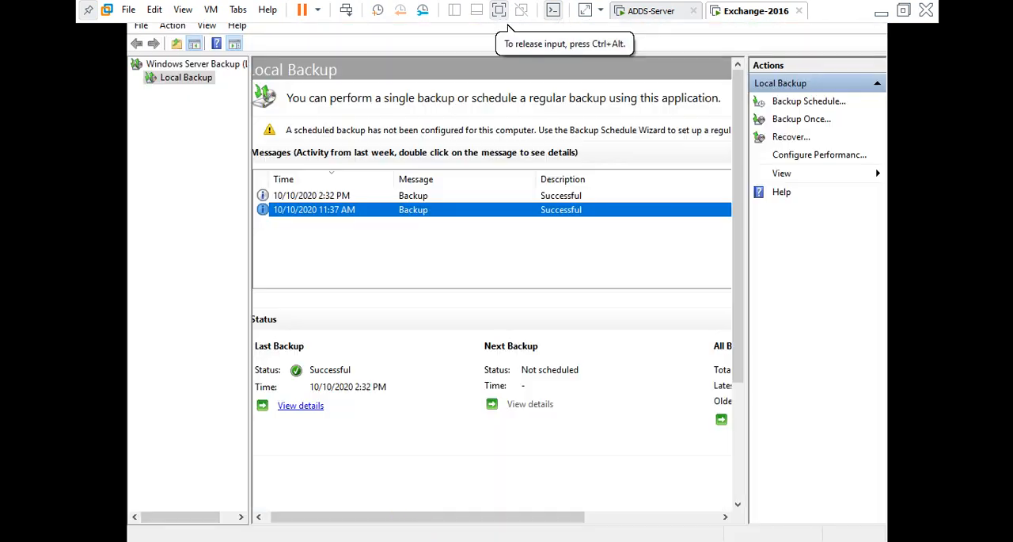
left_click(383, 196)
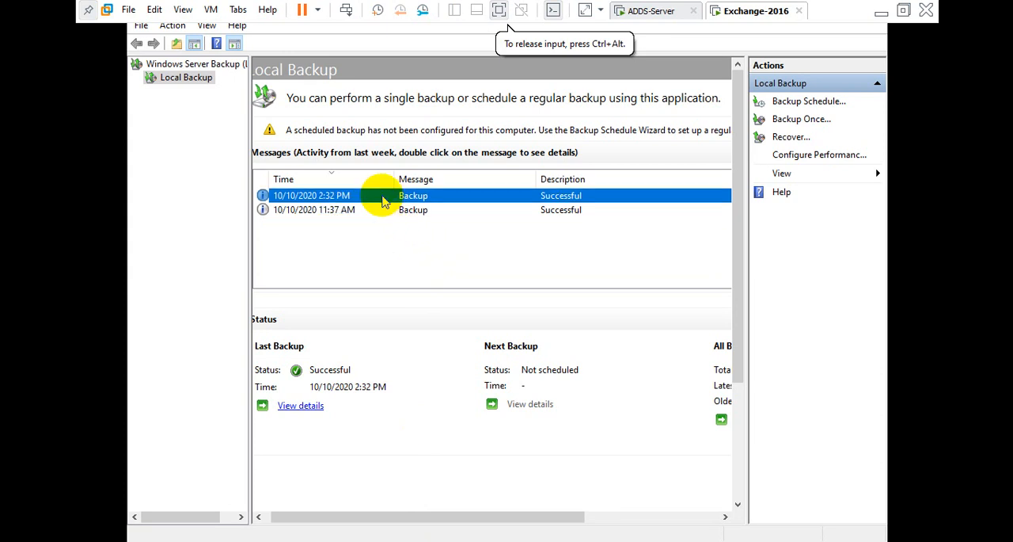
left_click(396, 211)
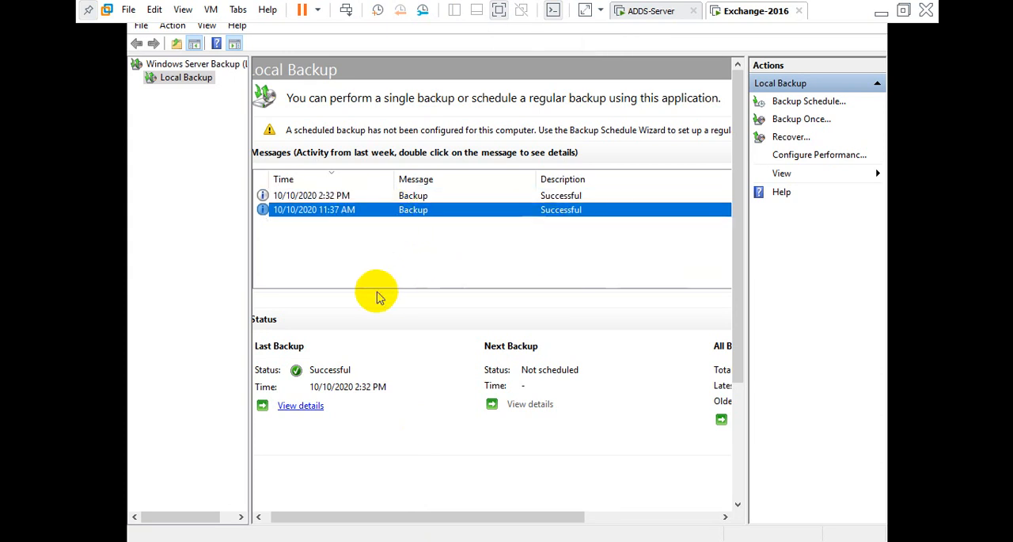
left_click(417, 198)
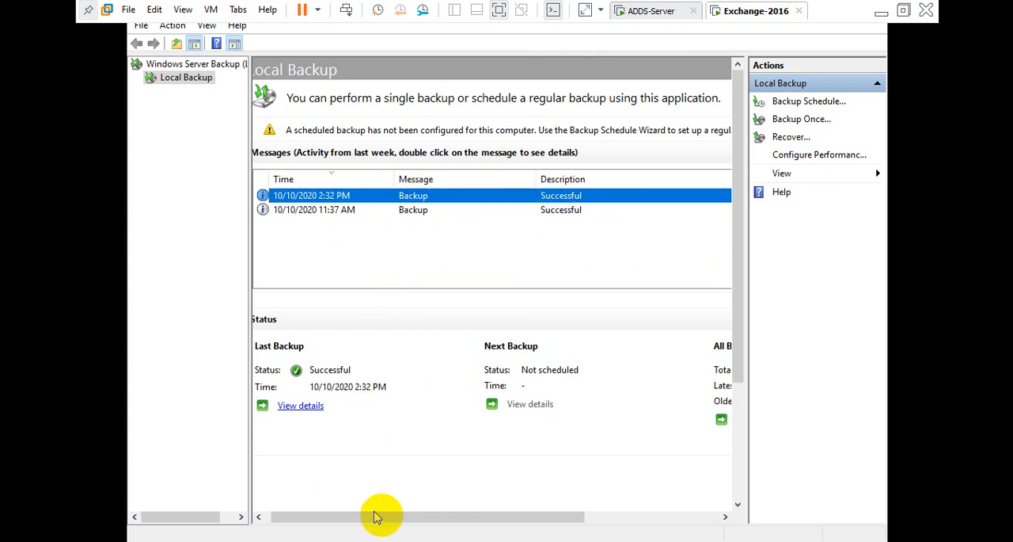
left_click(406, 541)
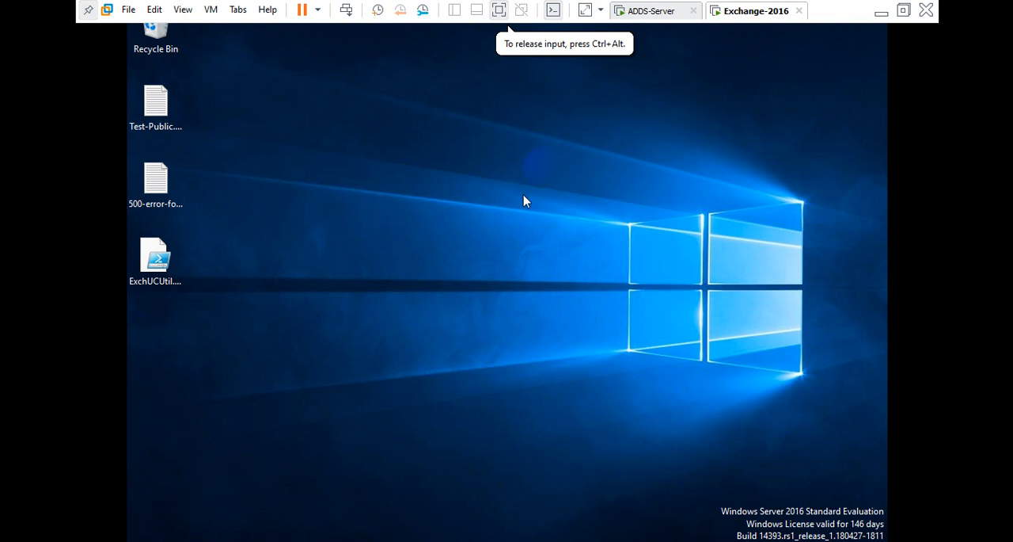
left_click(661, 12)
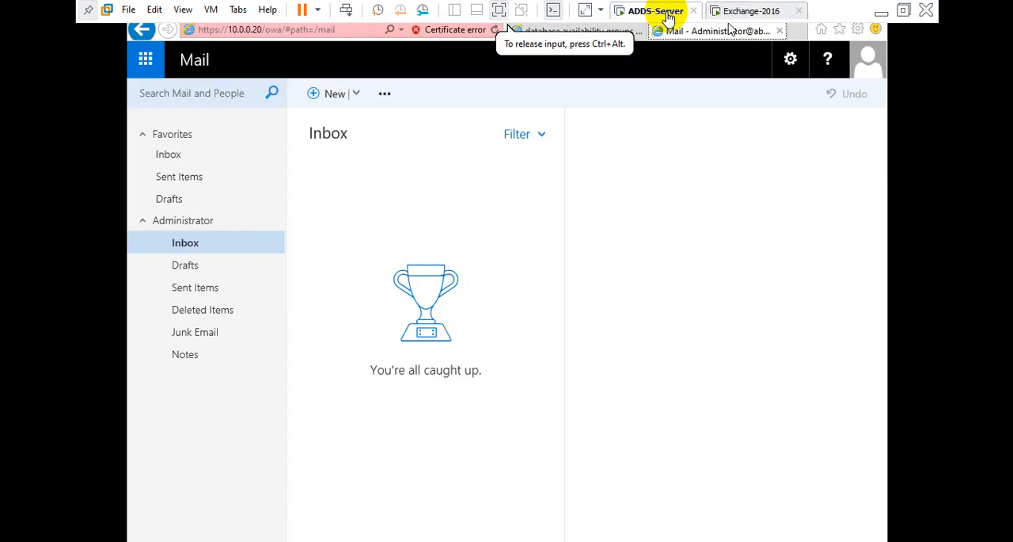
left_click(586, 32)
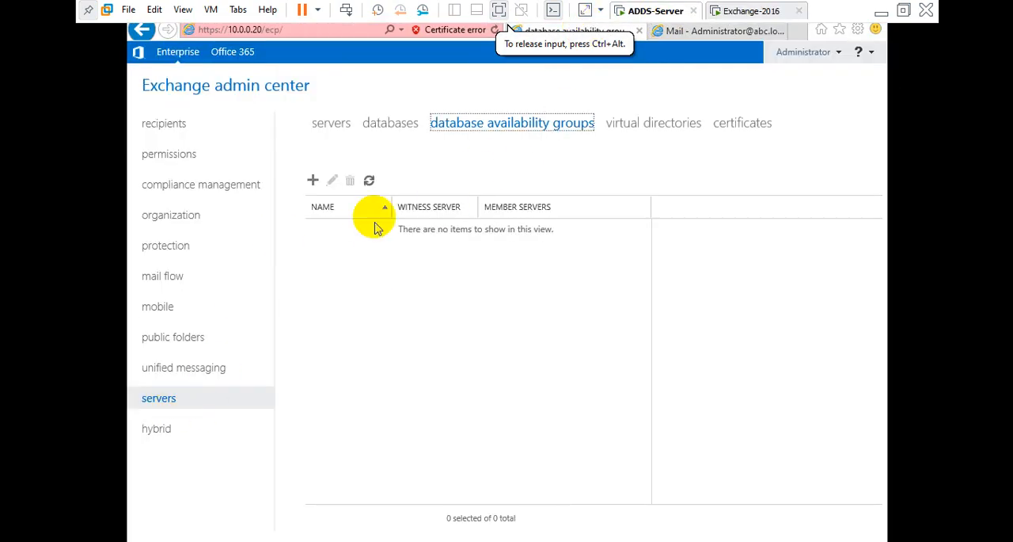
left_click(380, 125)
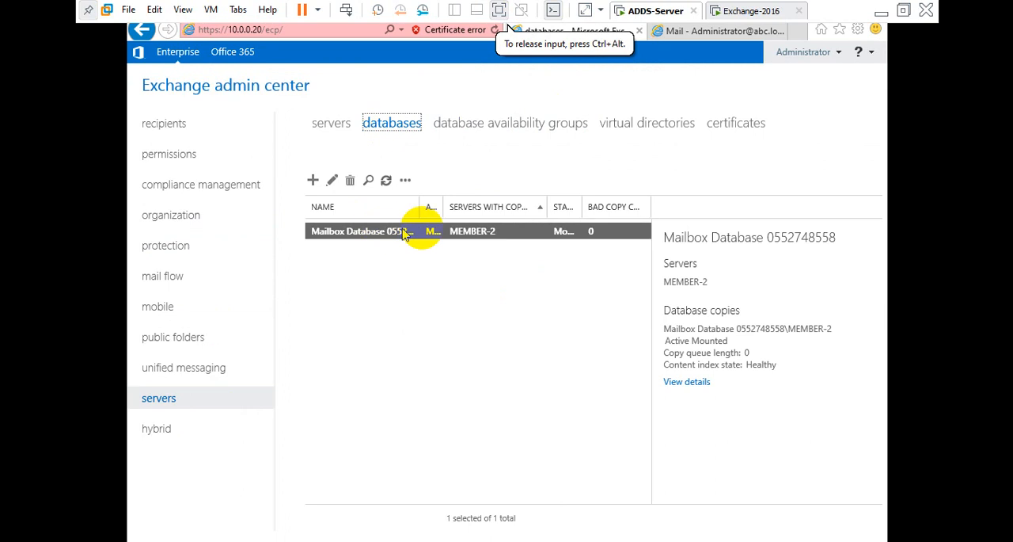
left_click(407, 181)
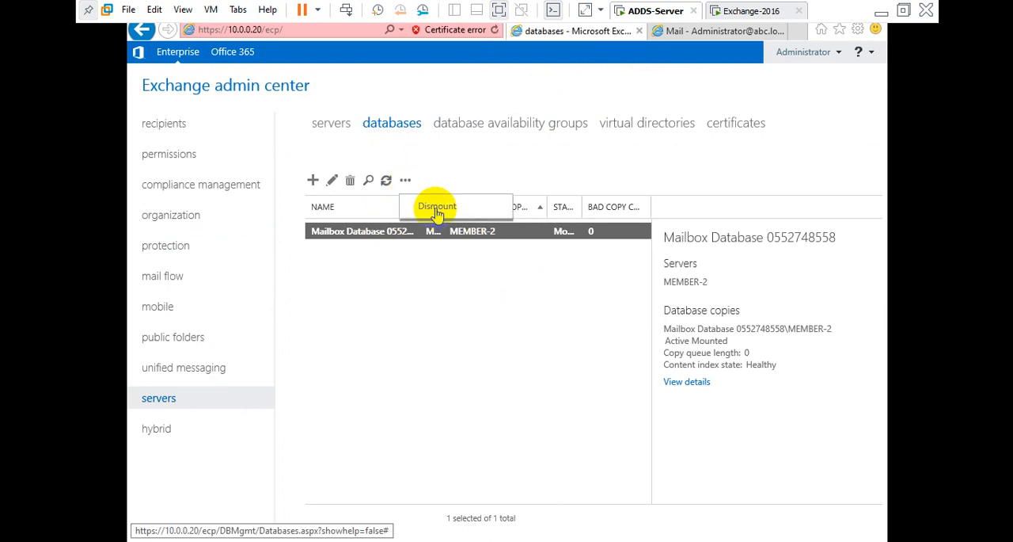
left_click(436, 210)
left_click(512, 364)
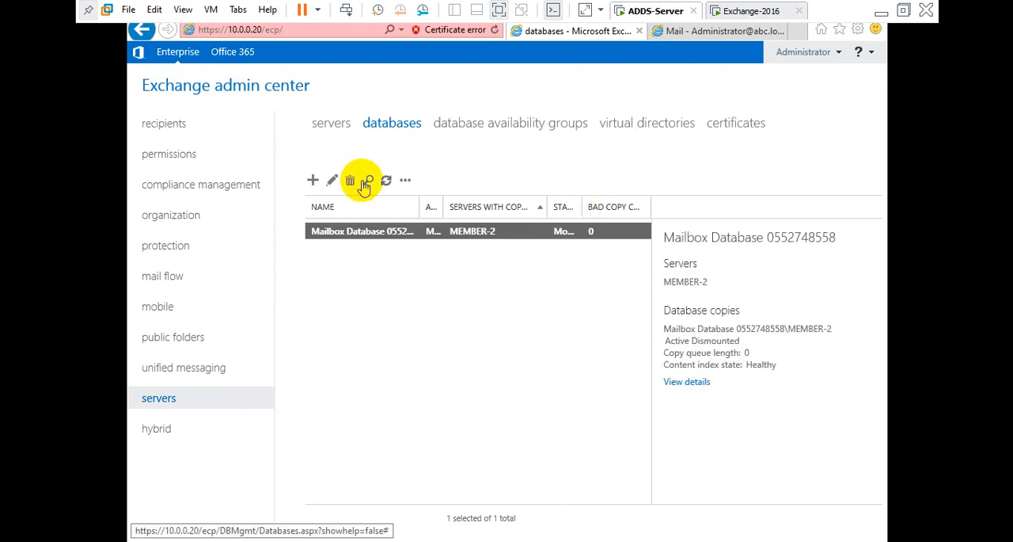
left_click(386, 183)
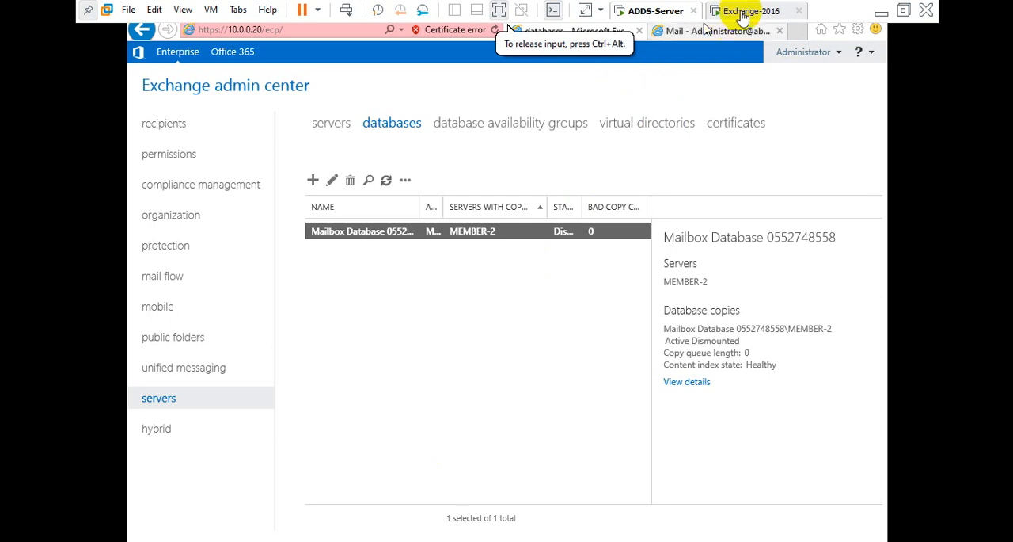
Paste the mailbox database .edb file onto the Exchange-2016 desktop and move it below the other icons.
left_click(743, 12)
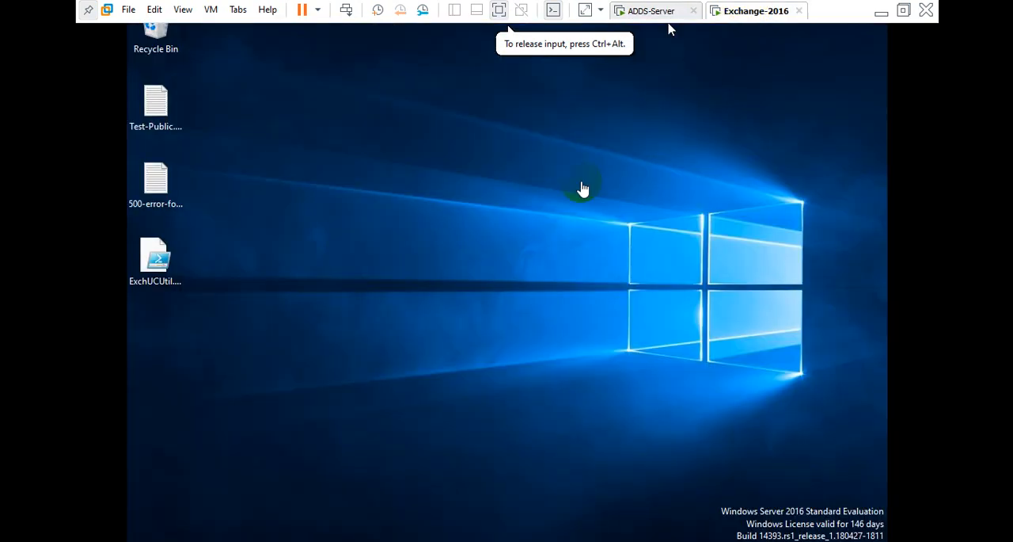
right_click(309, 125)
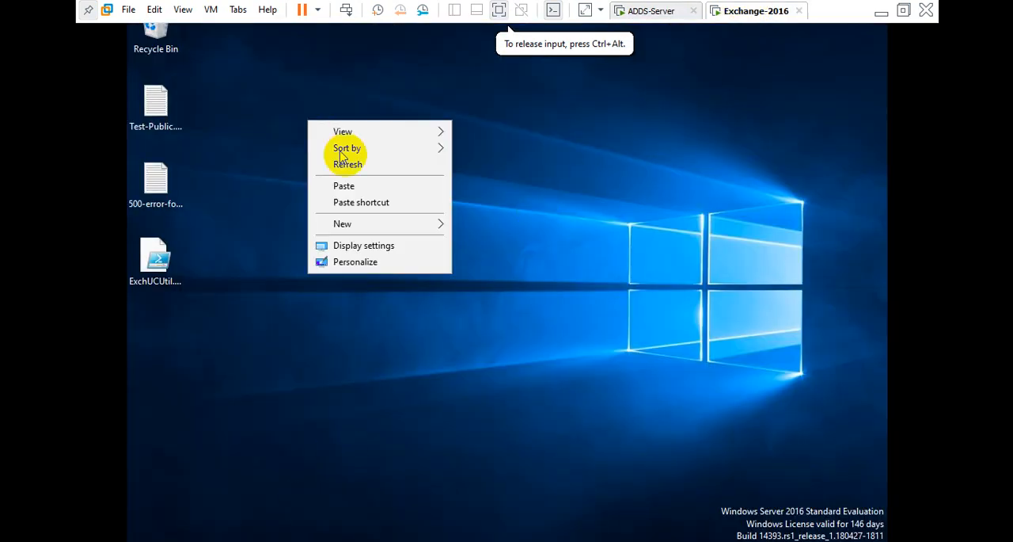
left_click(341, 186)
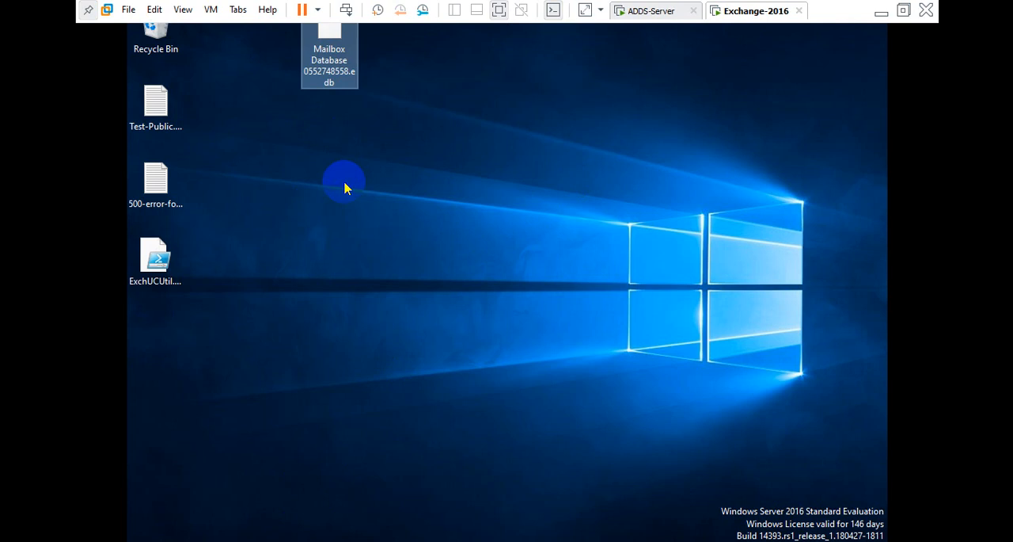
left_click_drag(326, 80, 150, 399)
Try to open the pasted Mailbox Database .edb file on the desktop.
right_click(369, 175)
left_click(405, 226)
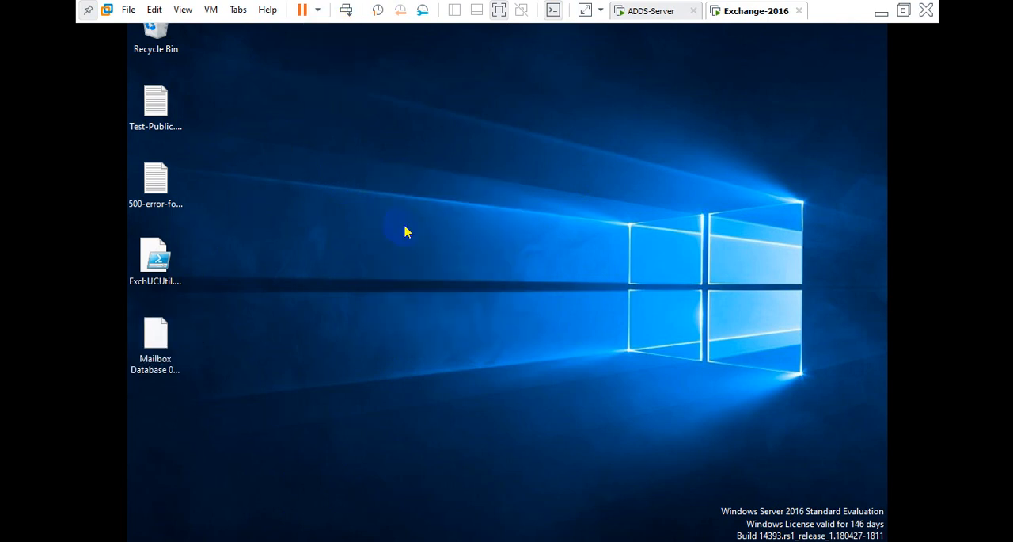
left_click(436, 226)
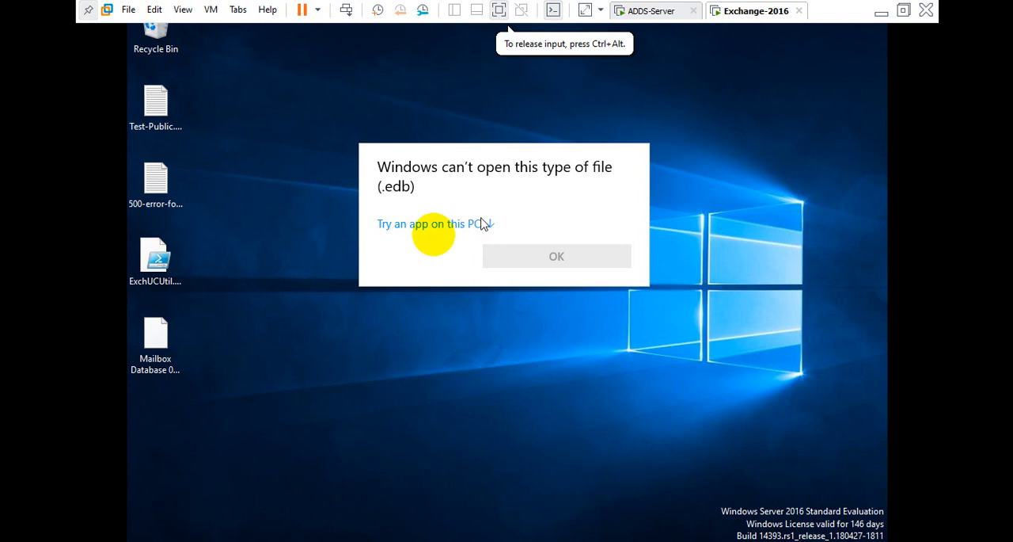
Open the database folder in File Explorer and delete the Mailbox Database 0552748558.edb file.
left_click(305, 540)
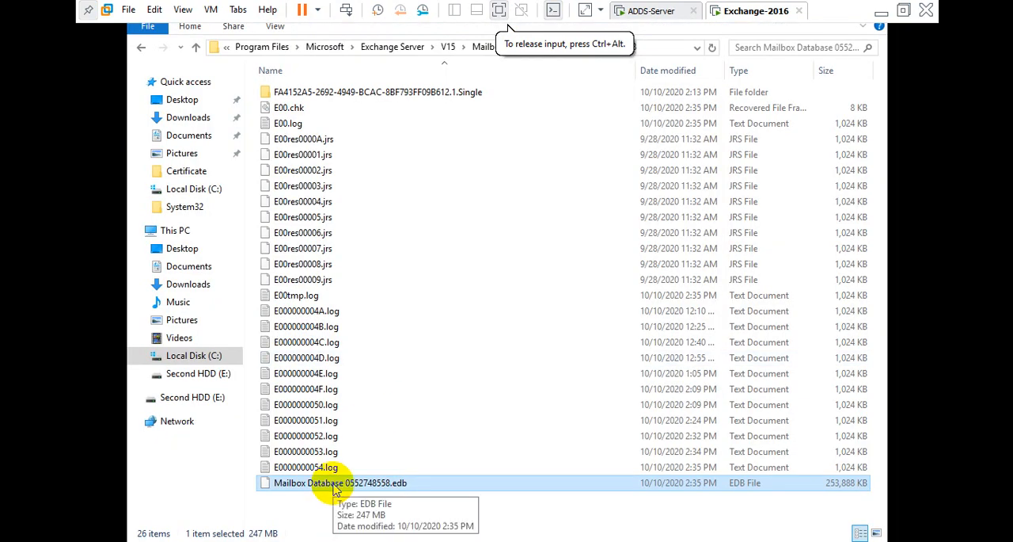
key("Delete")
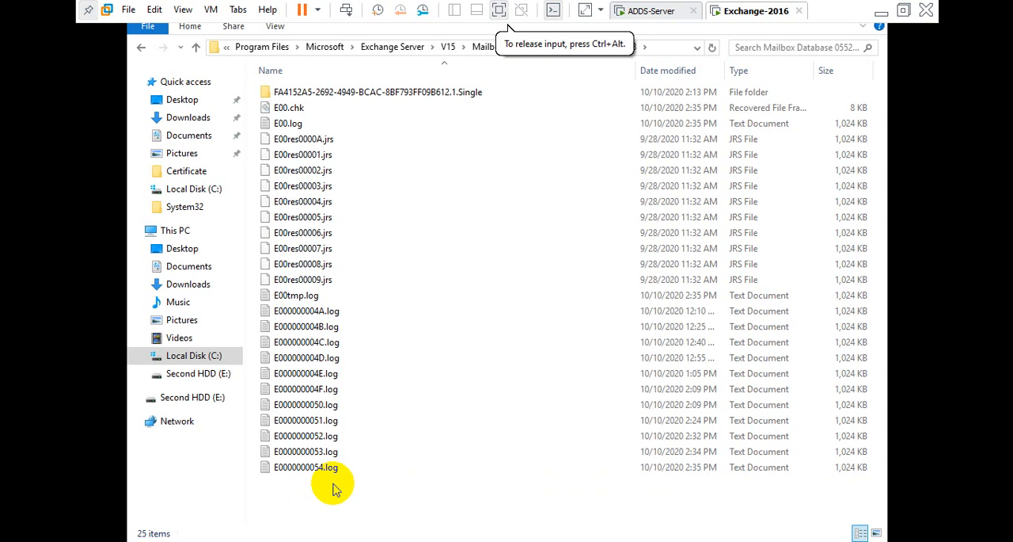
Switch to the ADDS-Server VM and refresh the administrator's Outlook on the web mailbox page.
left_click(649, 12)
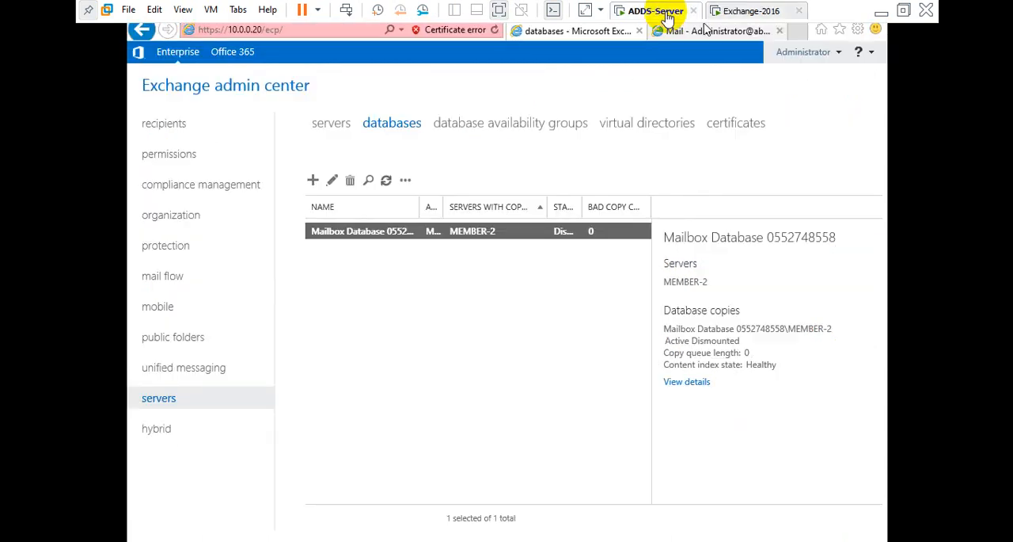
left_click(717, 31)
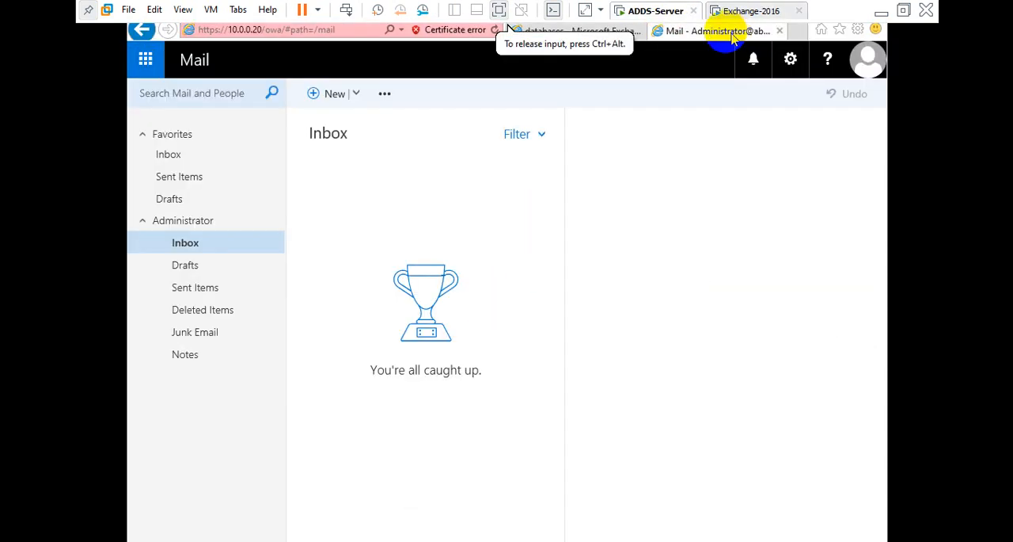
left_click(496, 30)
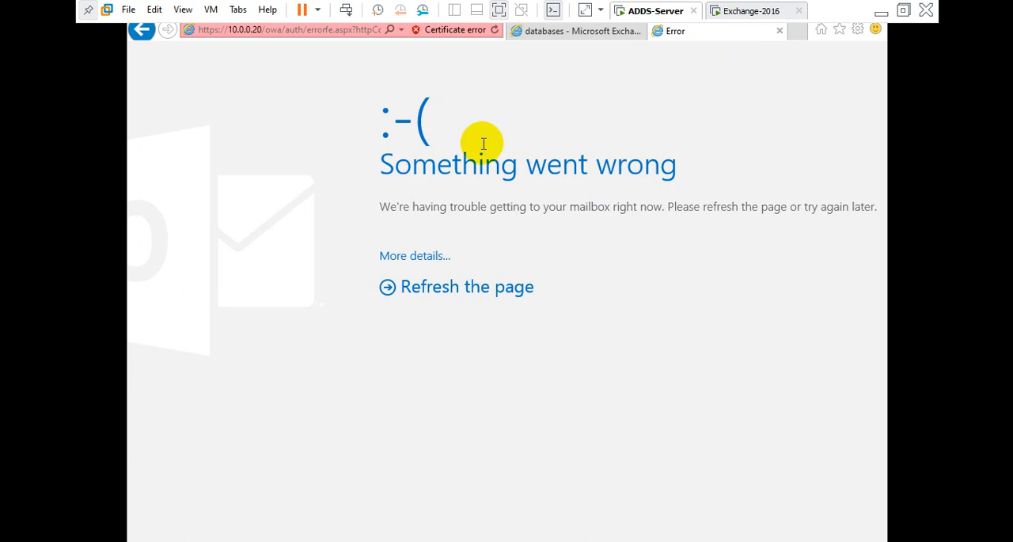
left_click_drag(378, 163, 686, 167)
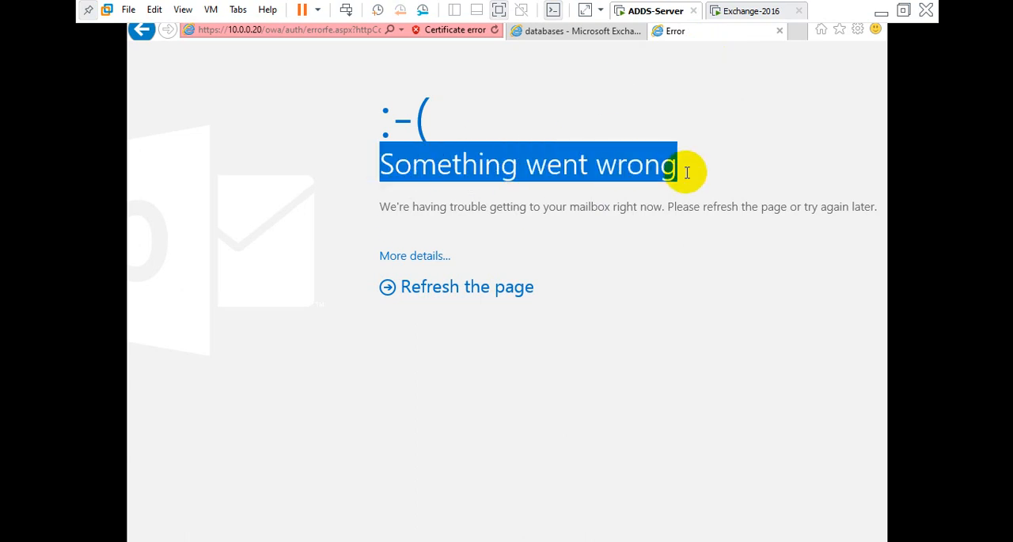
left_click(688, 177)
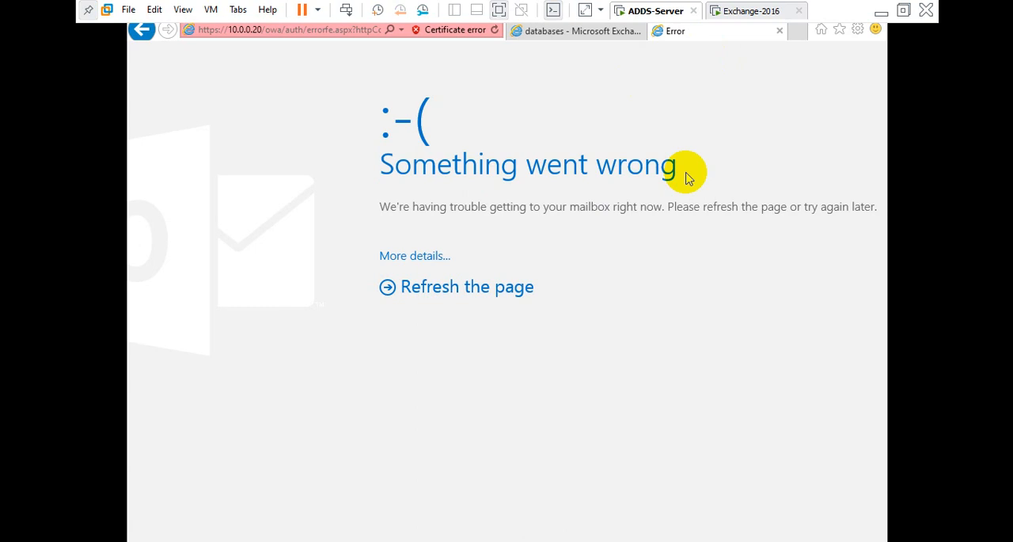
left_click(467, 288)
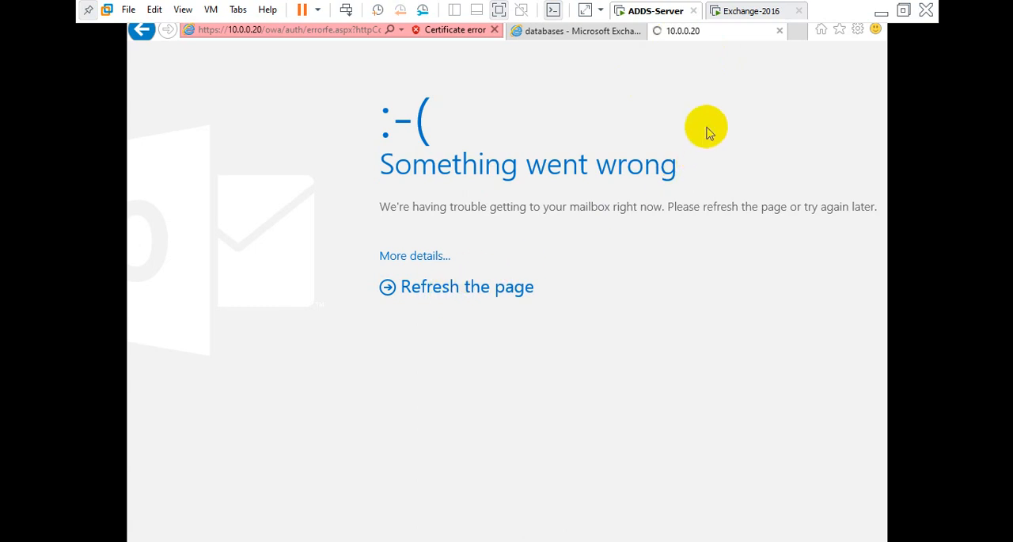
Switch to the Exchange-2016 VM and start the Recovery Wizard using the backup stored on this server (MEMBER-2).
left_click(741, 11)
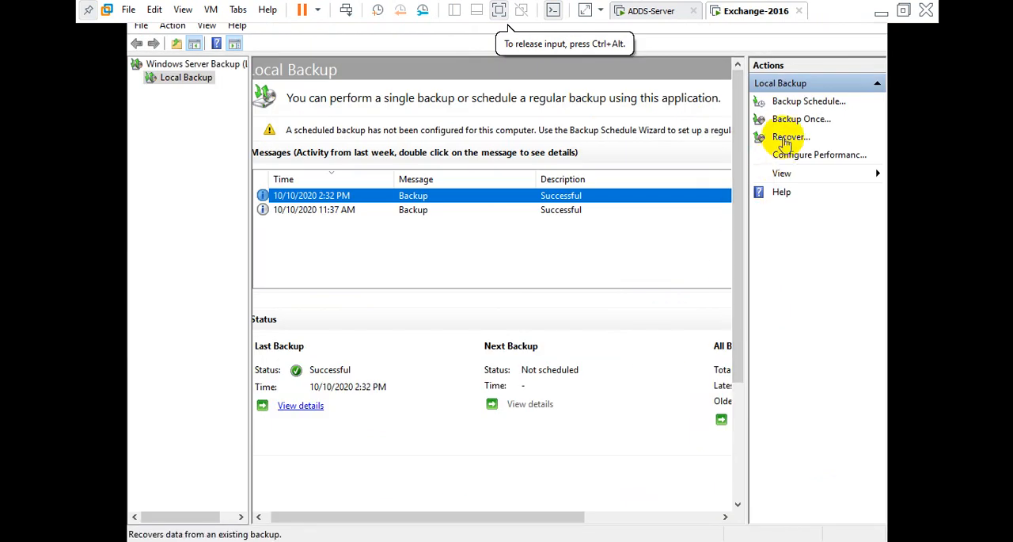
left_click(792, 137)
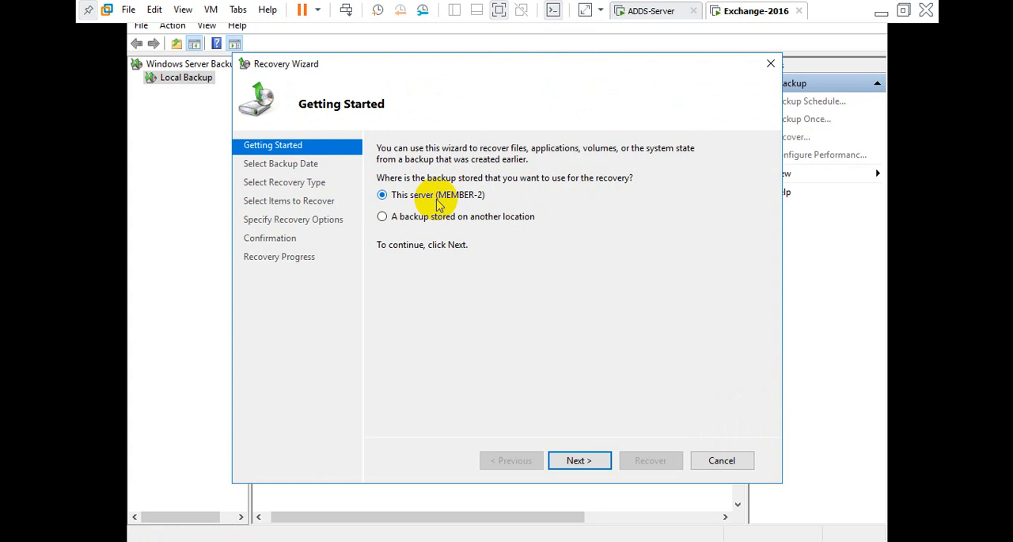
left_click(383, 217)
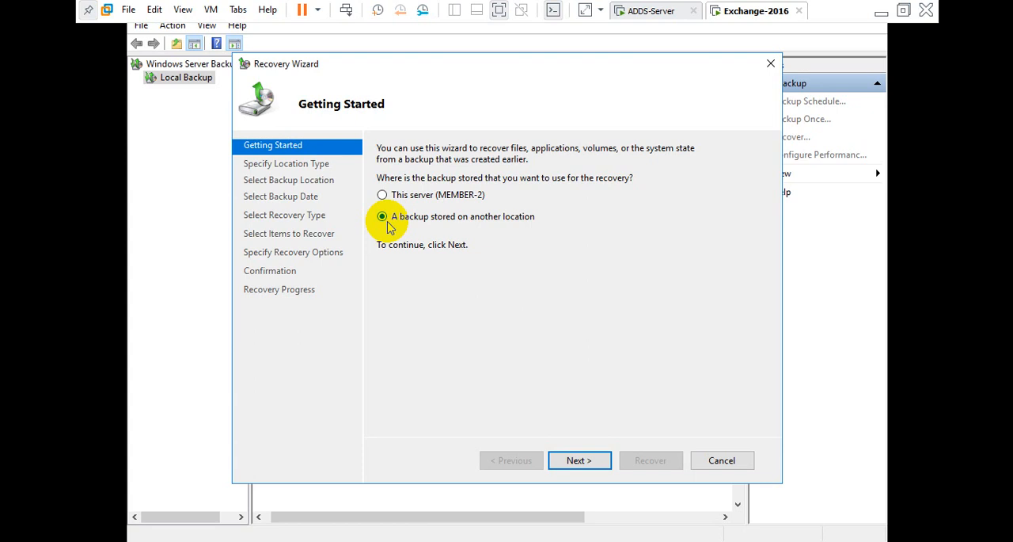
left_click(383, 196)
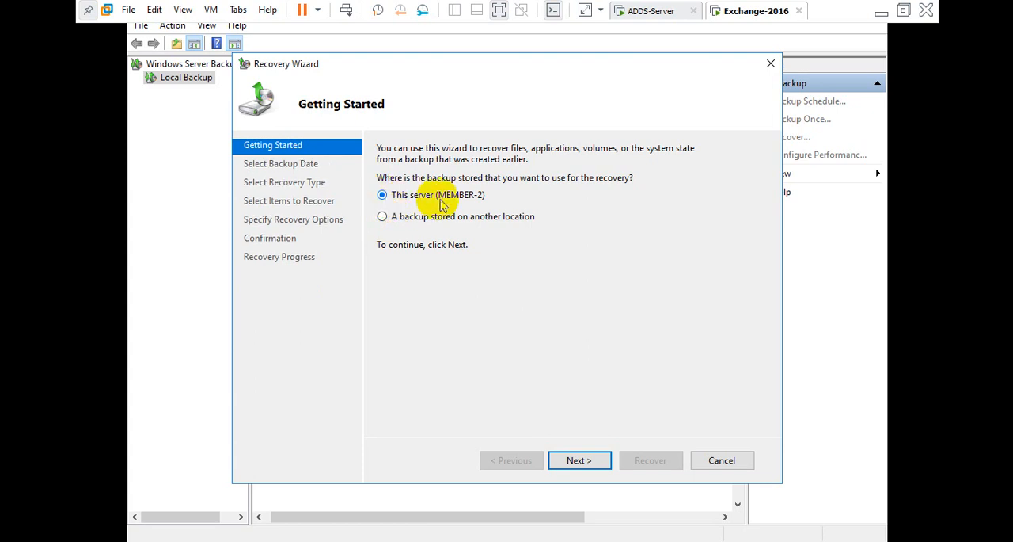
left_click(586, 465)
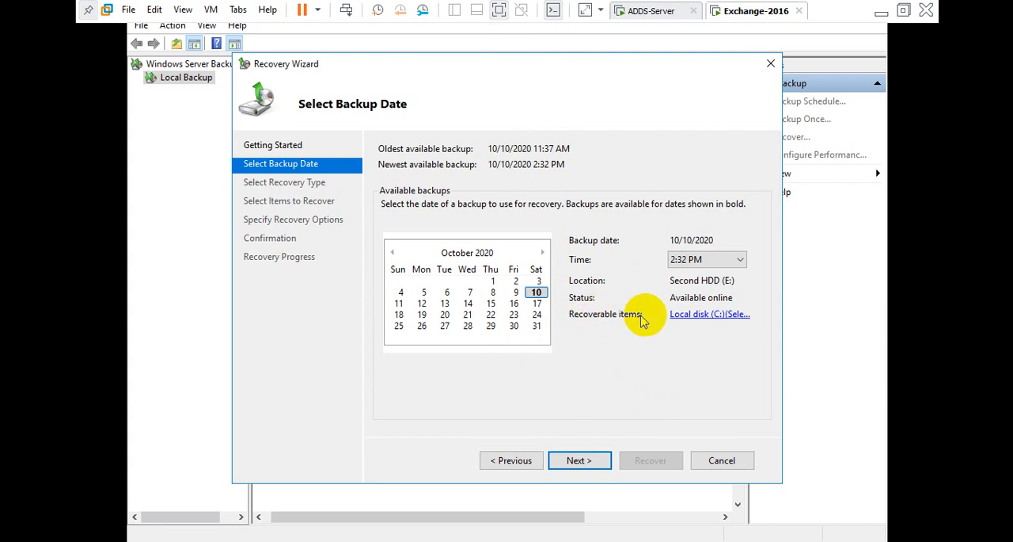
Check the recoverable items of the 10/10/2020 2:32 PM backup and continue with that backup date.
left_click(690, 317)
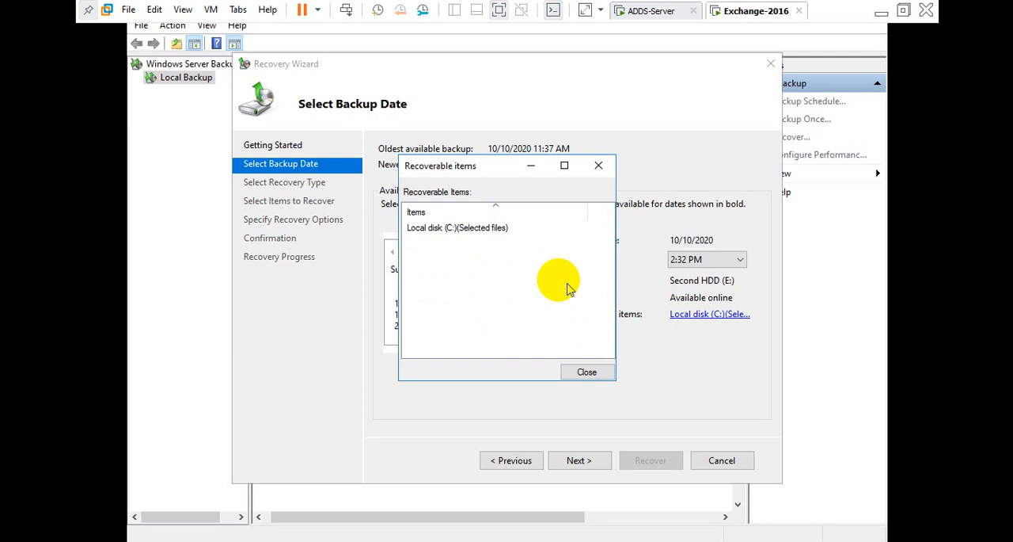
left_click(426, 228)
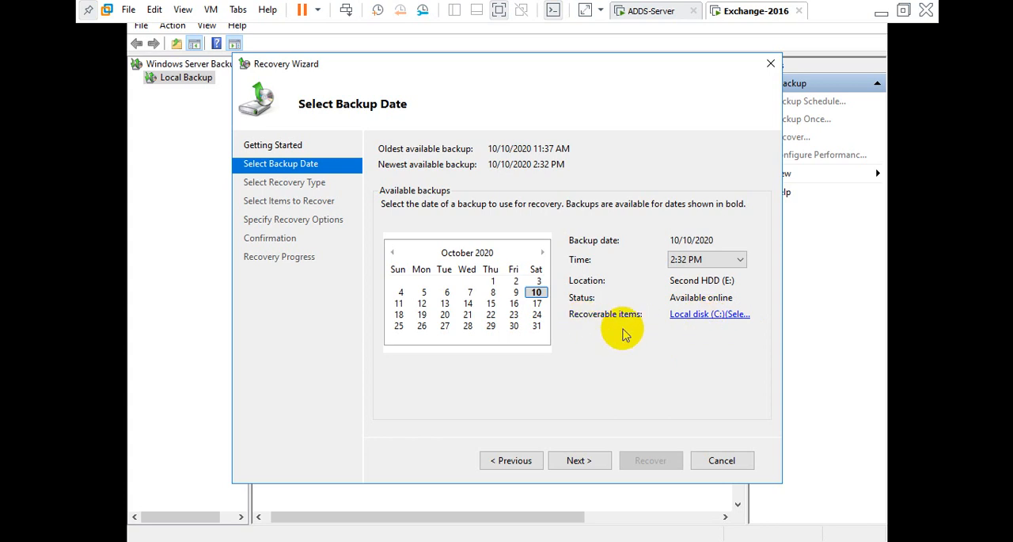
left_click(579, 460)
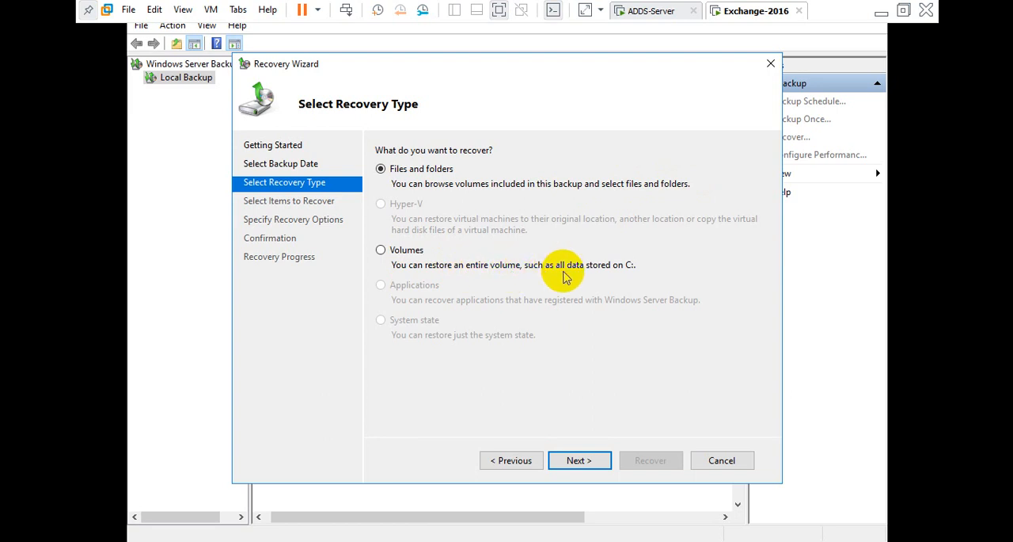
Try to choose the Volumes recovery type and proceed with it.
left_click(381, 251)
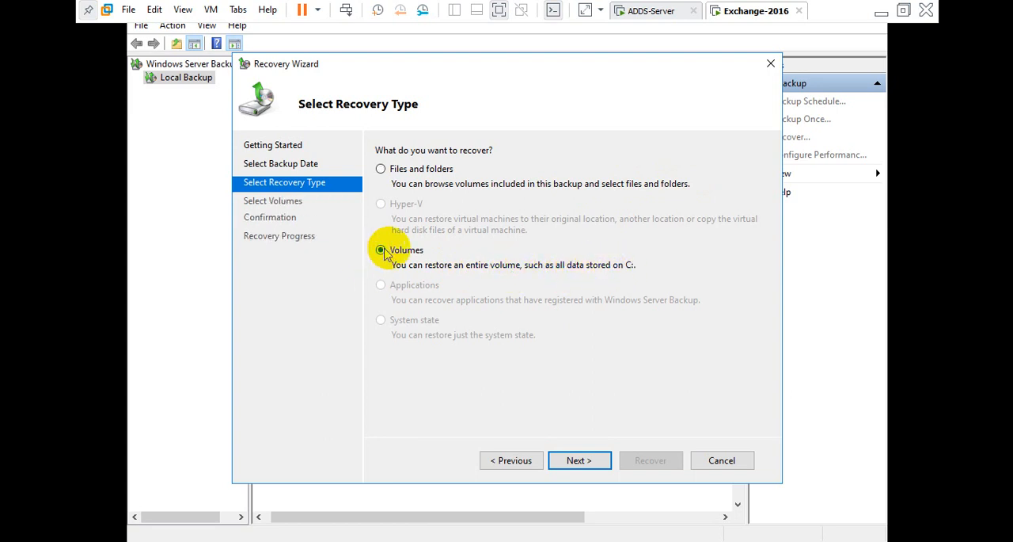
left_click(579, 463)
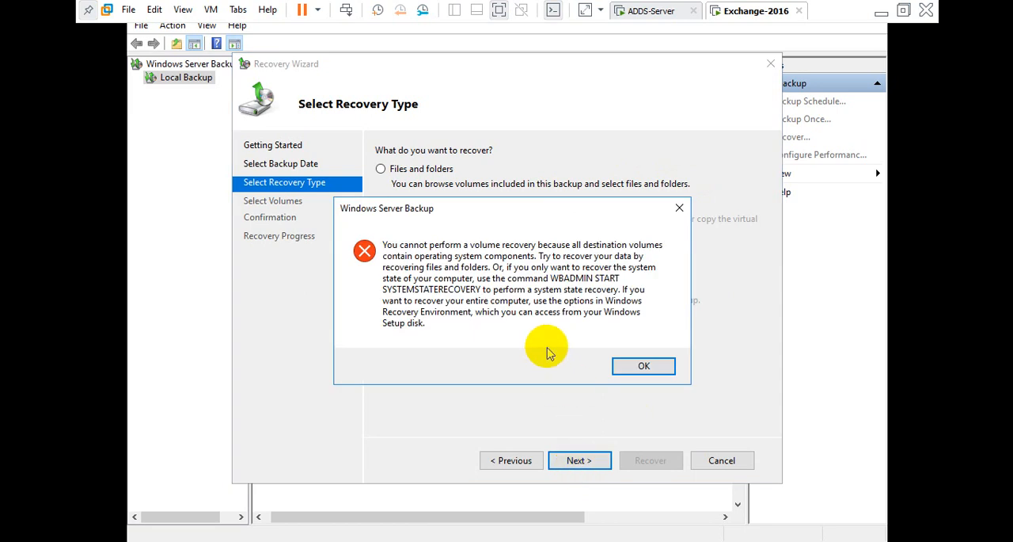
left_click(637, 369)
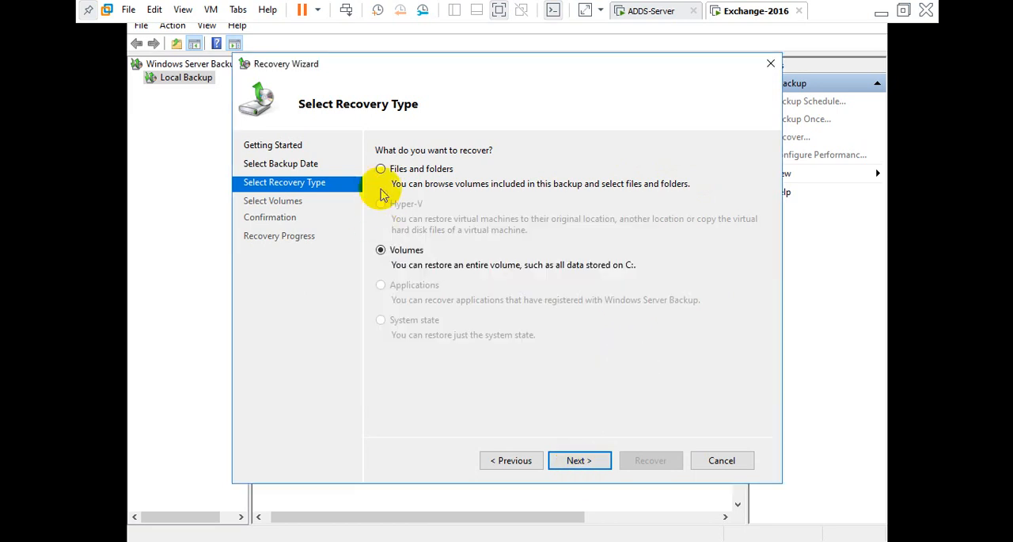
Choose Files and folders recovery and select the Exchange Server folder under Local disk (C:) > Program Files > Microsoft, then continue.
left_click(382, 169)
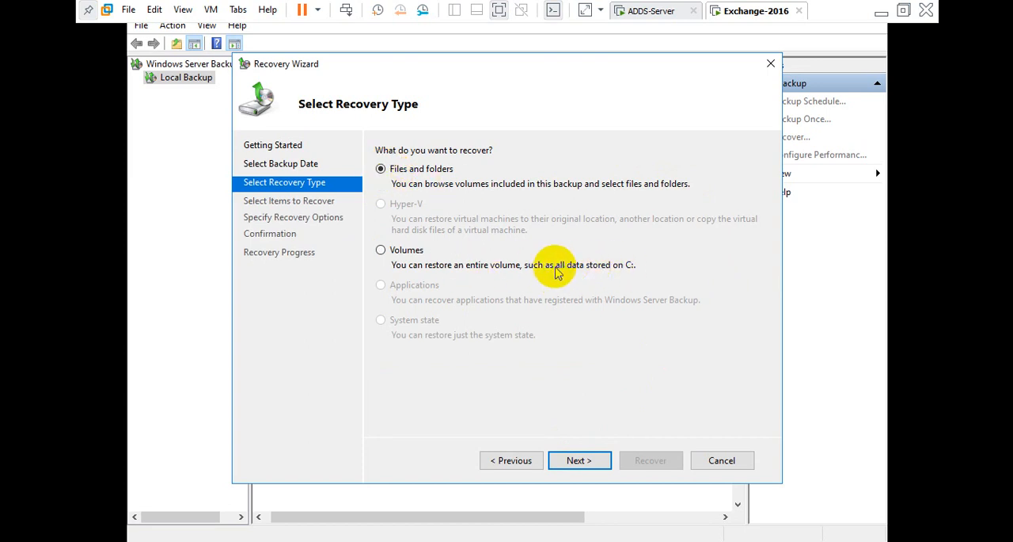
left_click(579, 460)
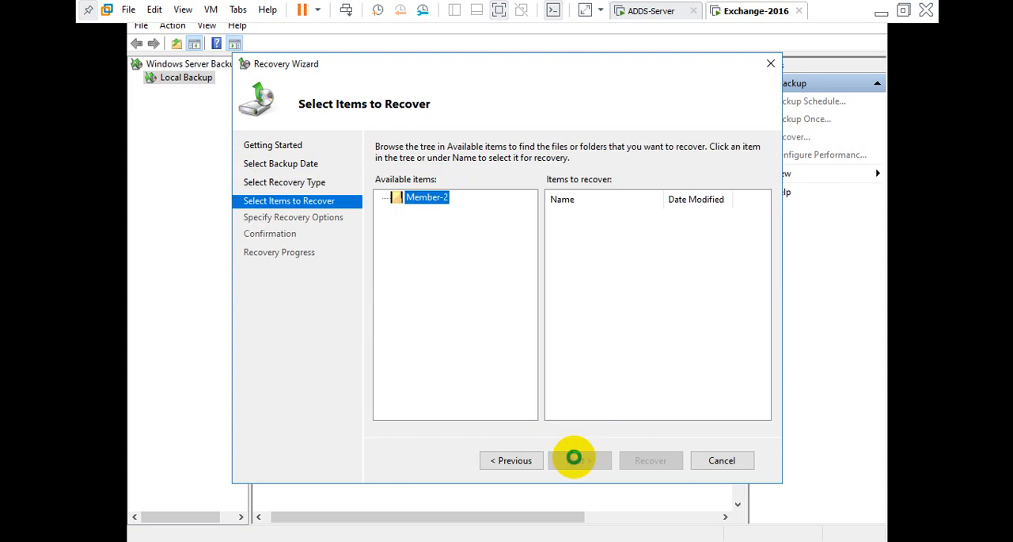
left_click(383, 198)
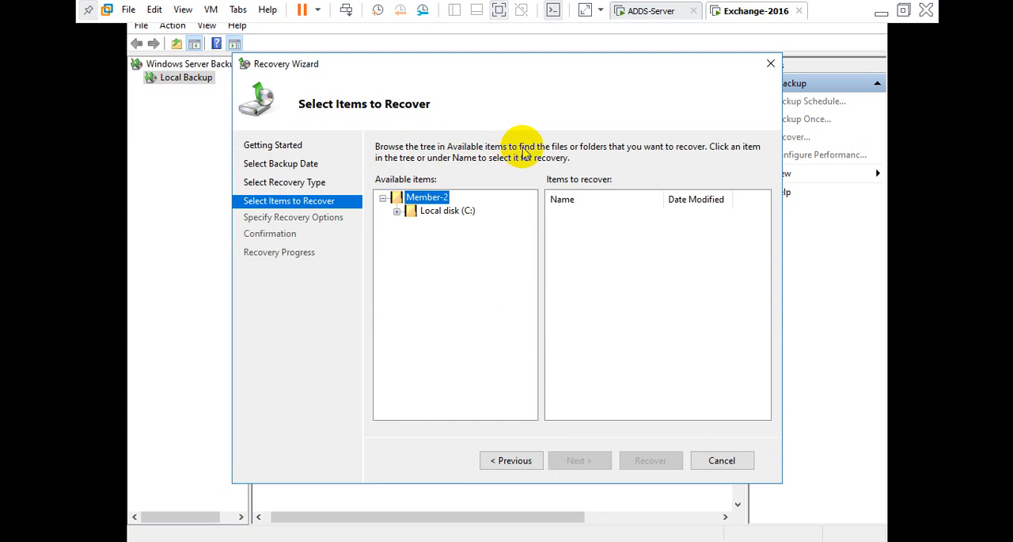
left_click(397, 211)
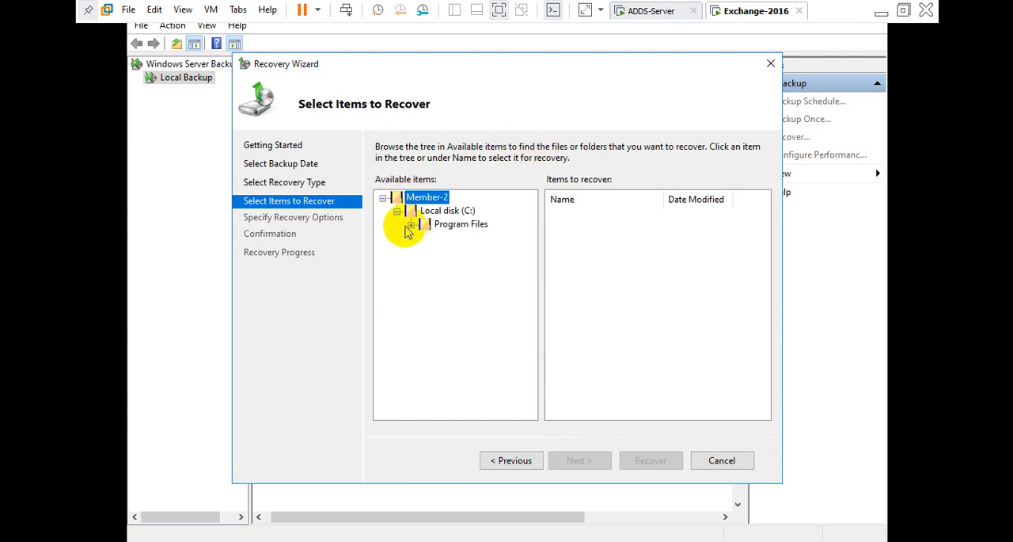
left_click(411, 224)
left_click(425, 239)
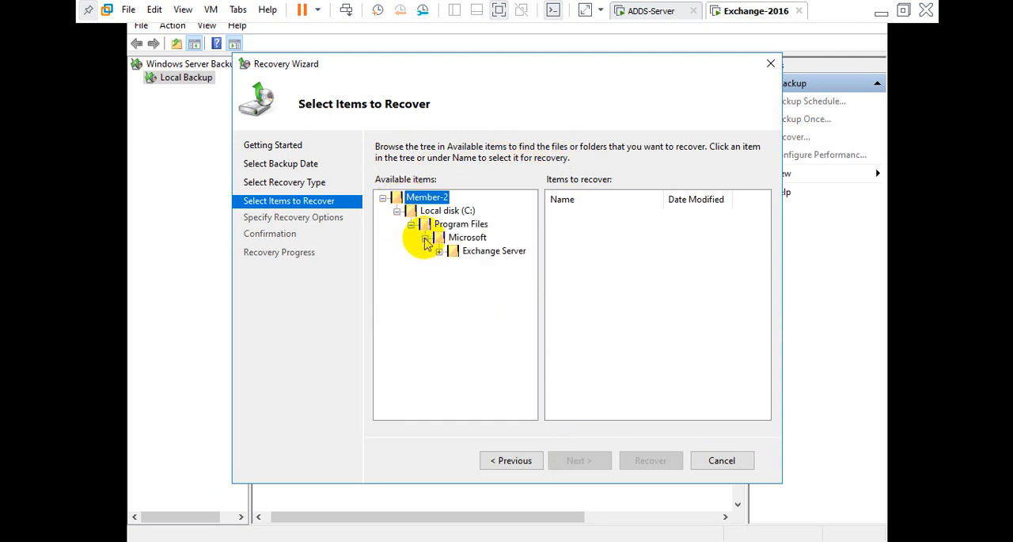
left_click(467, 254)
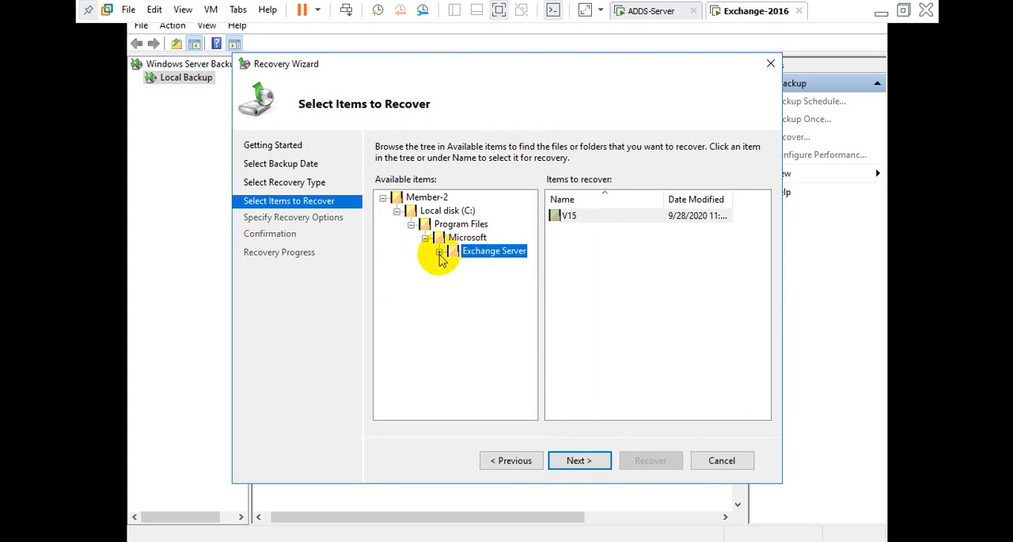
left_click(440, 251)
left_click(454, 264)
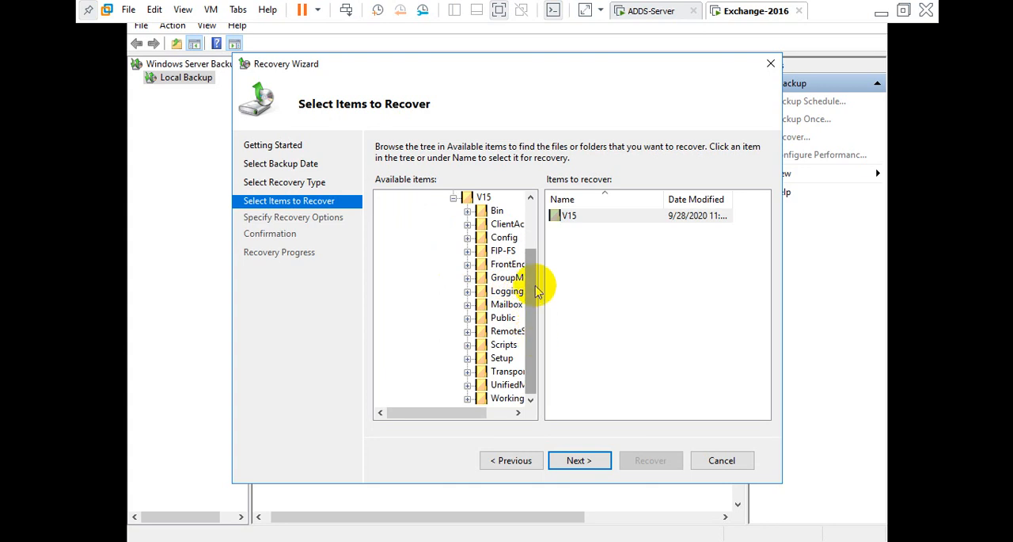
scroll(536, 252, "up", 2)
scroll(536, 252, "down", 1)
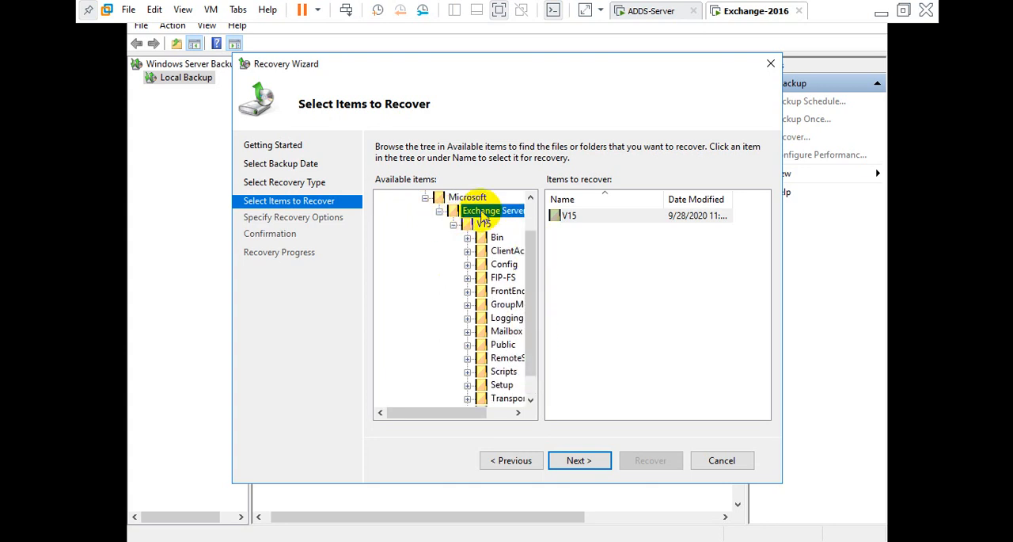
left_click(594, 467)
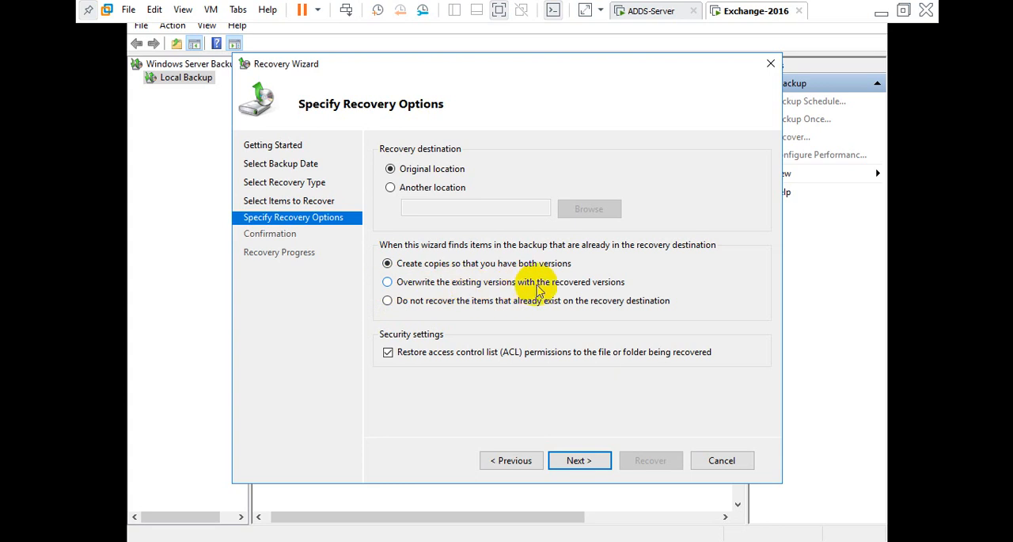
Set recovery to the original location without recovering items that already exist, then return to the database folder in File Explorer.
left_click(388, 285)
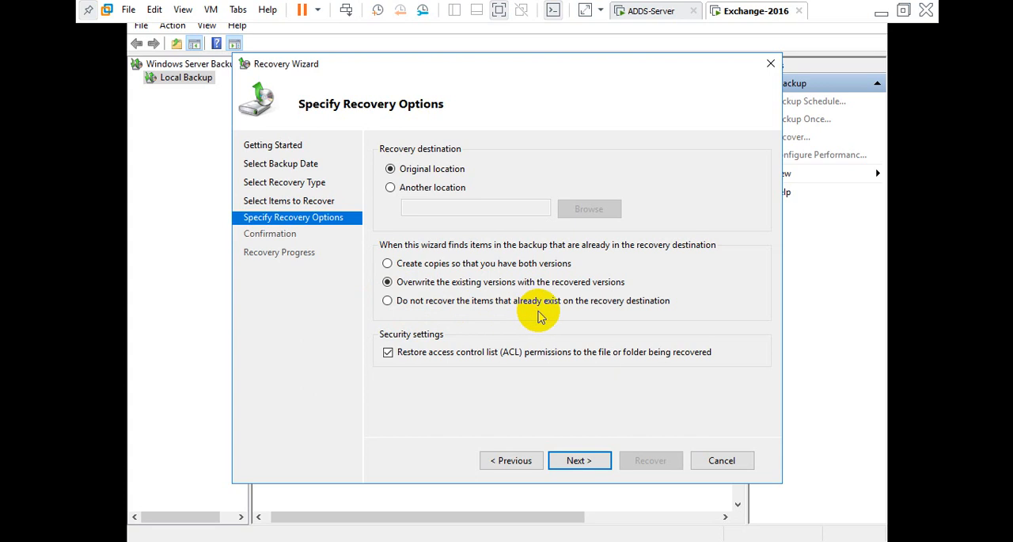
left_click(387, 302)
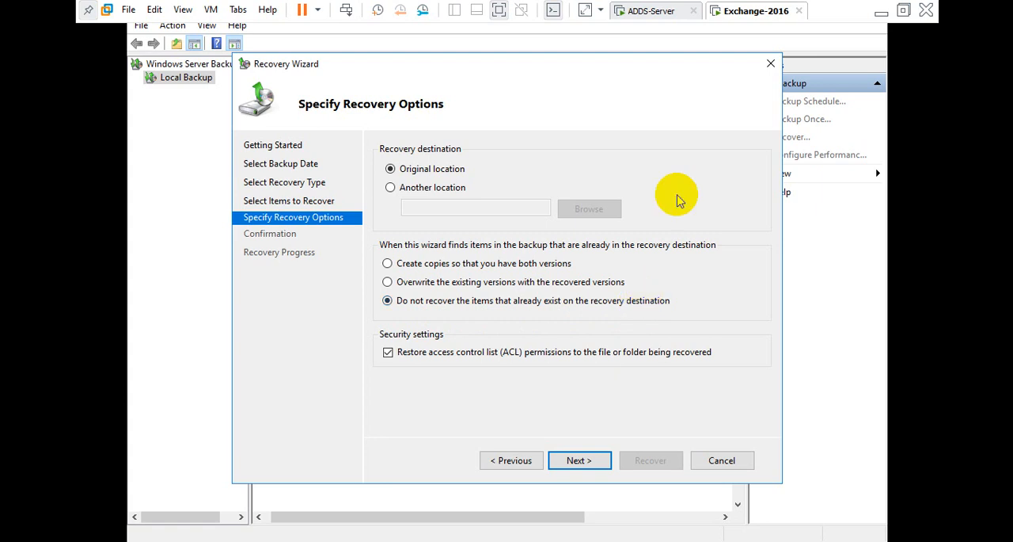
left_click(880, 11)
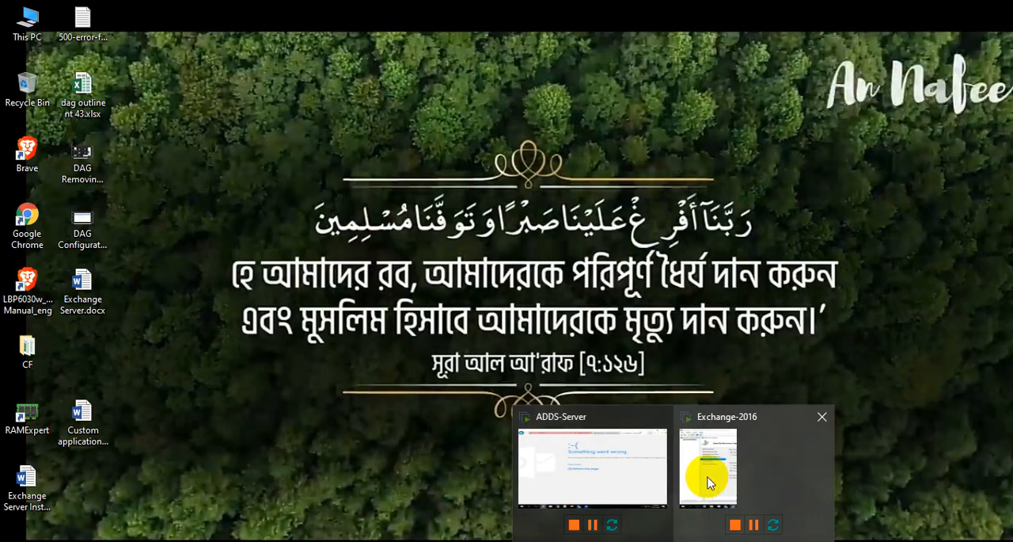
left_click(709, 475)
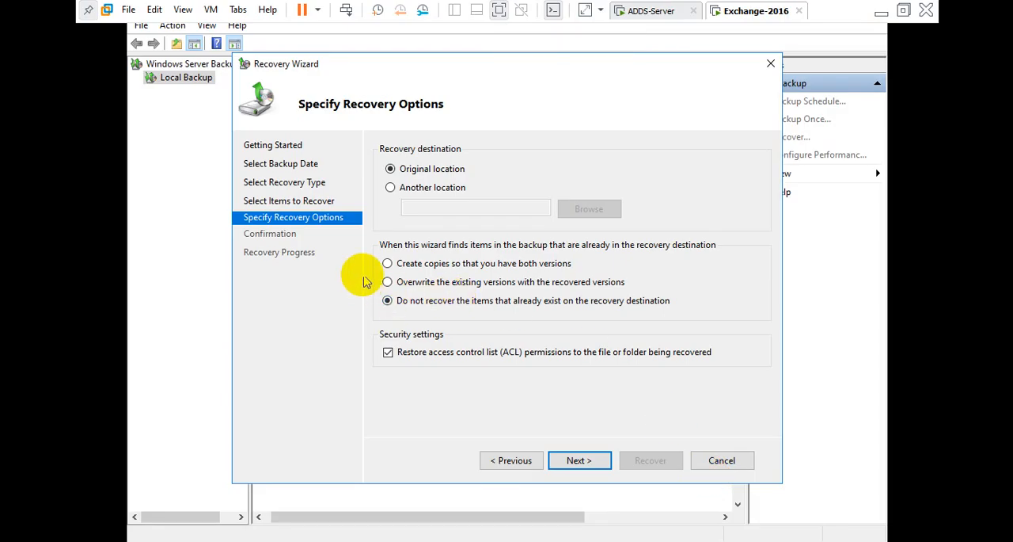
left_click(388, 265)
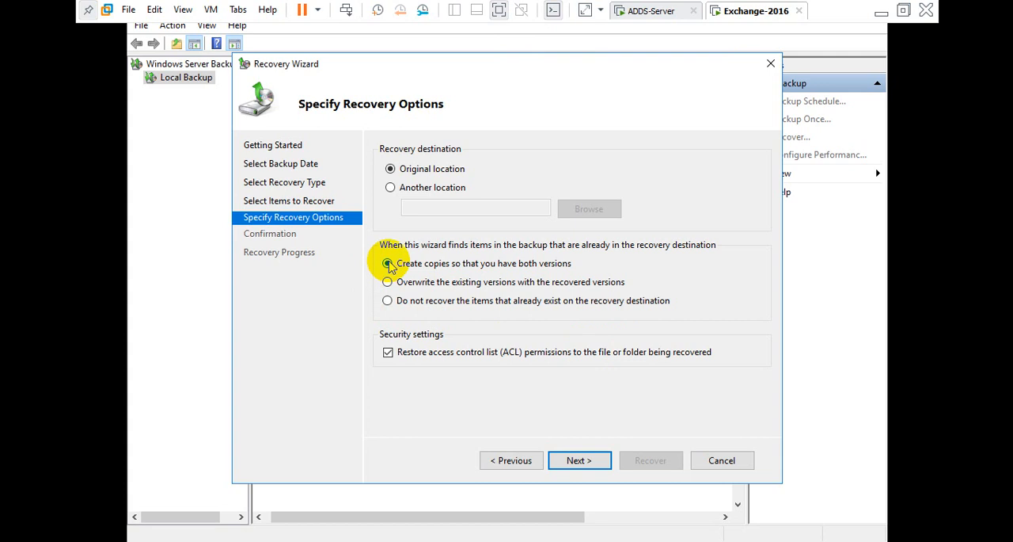
left_click(388, 301)
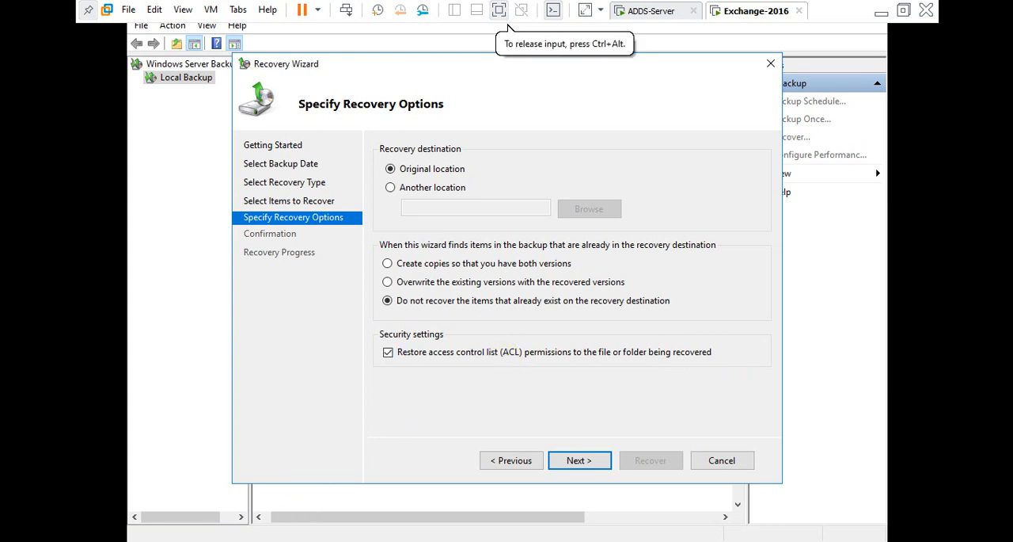
left_click(290, 539)
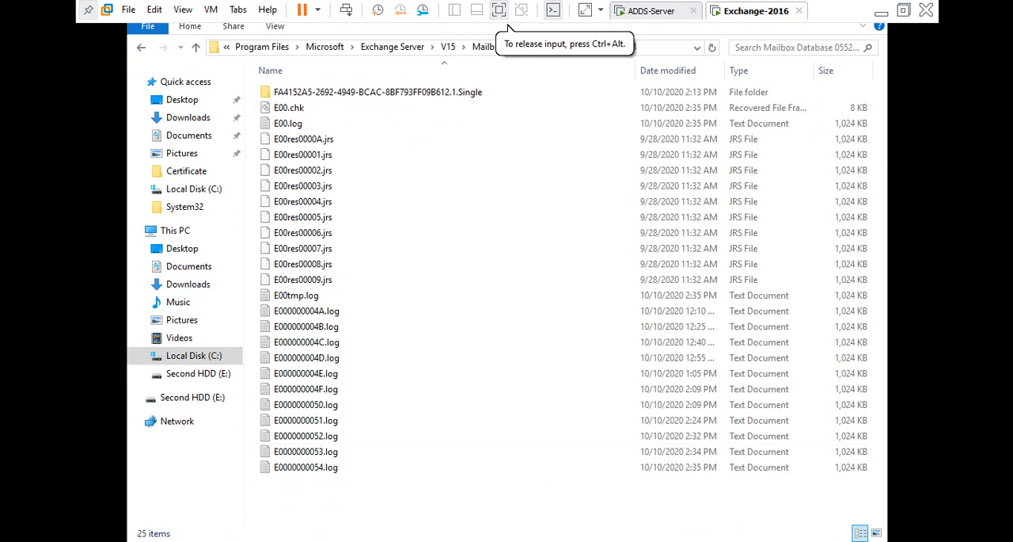
Open another File Explorer window and browse to the Desktop folder.
right_click(289, 539)
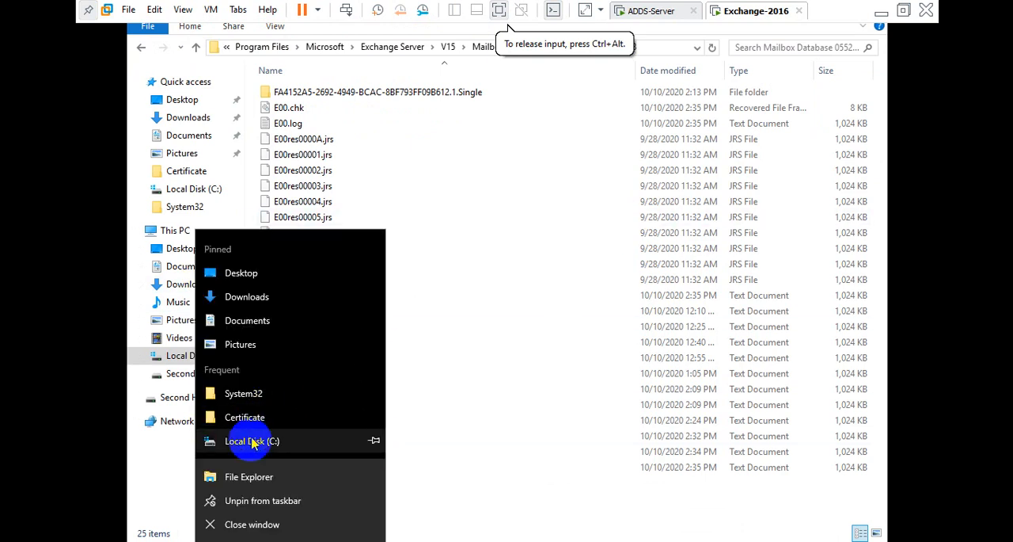
left_click(248, 478)
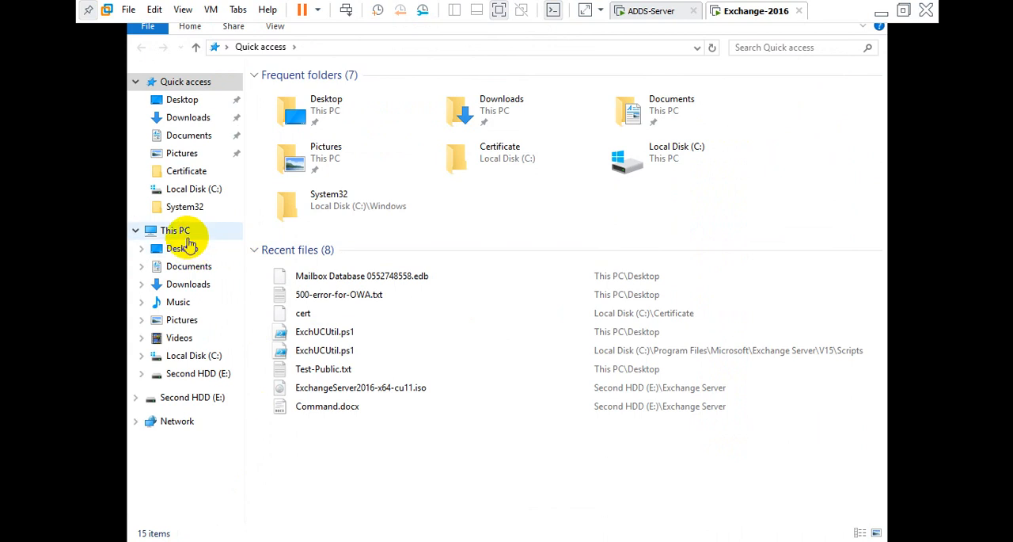
double_click(323, 160)
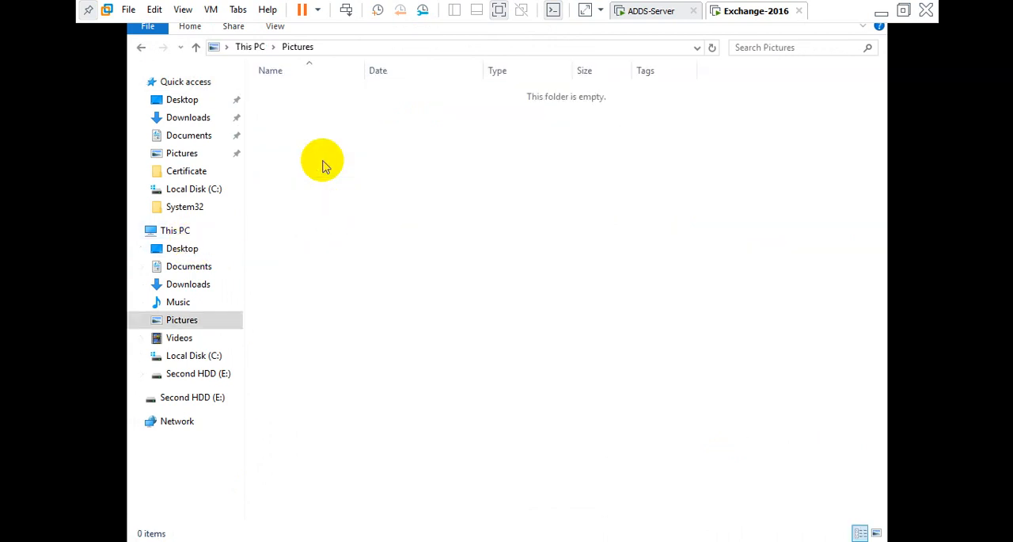
left_click(173, 99)
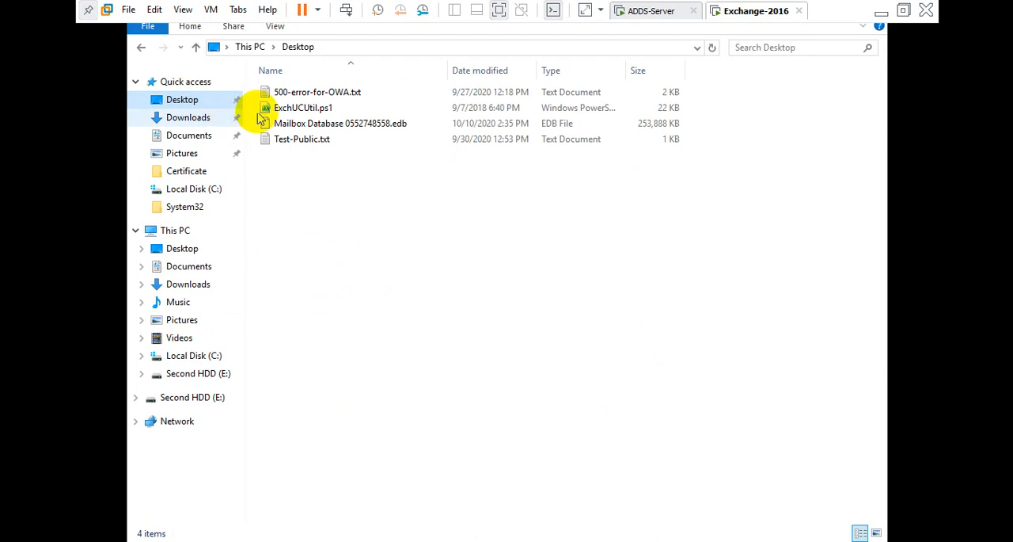
Inspect the Security and Advanced Security Settings of 500-error-for-OWA.txt on the Desktop, then close those dialogs.
left_click(303, 93)
right_click(303, 97)
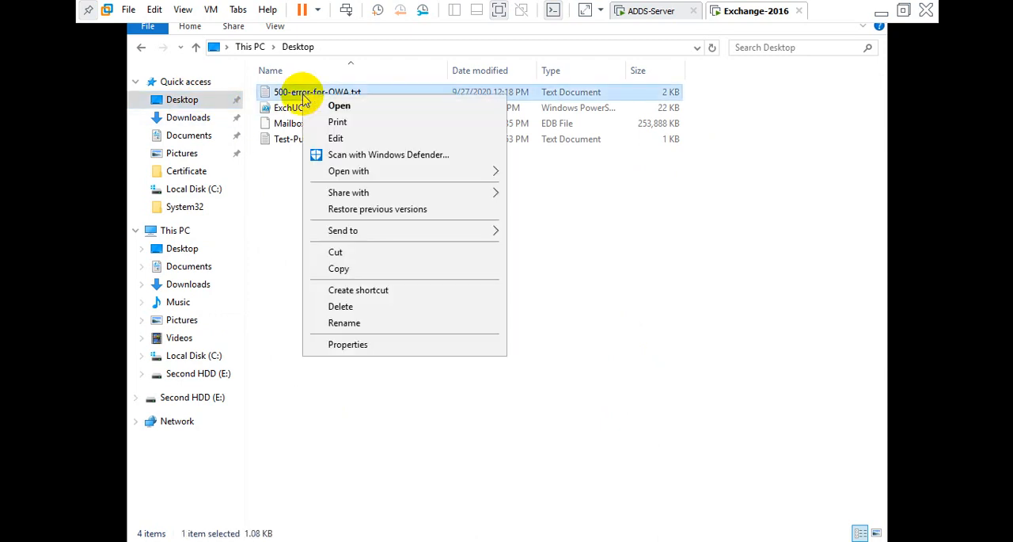
left_click(334, 344)
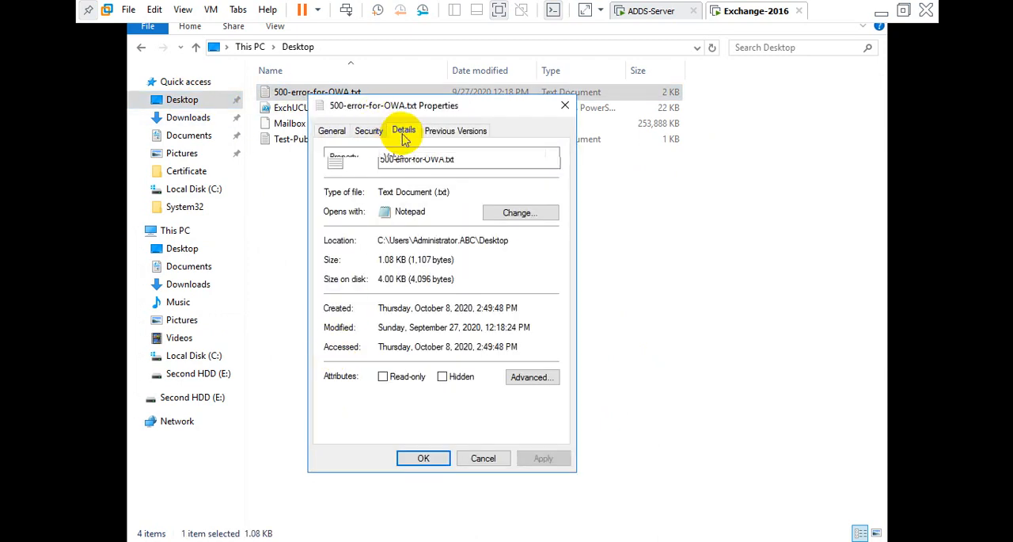
left_click(404, 131)
left_click(369, 131)
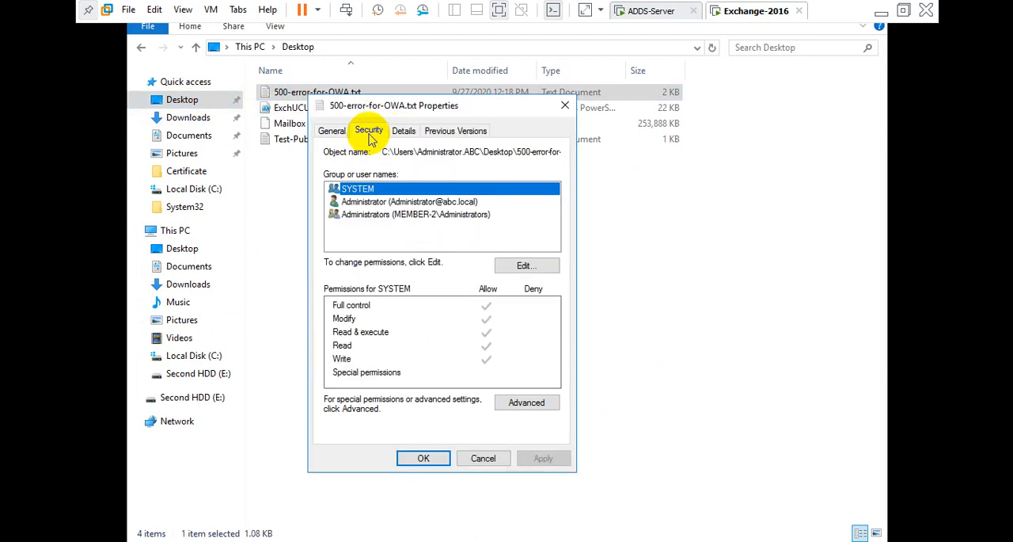
left_click(515, 406)
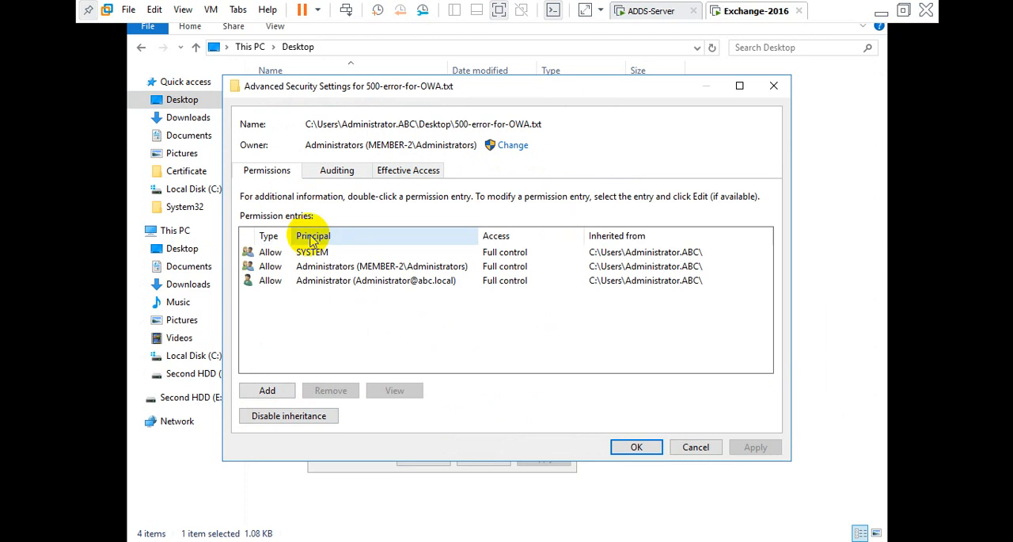
left_click(512, 146)
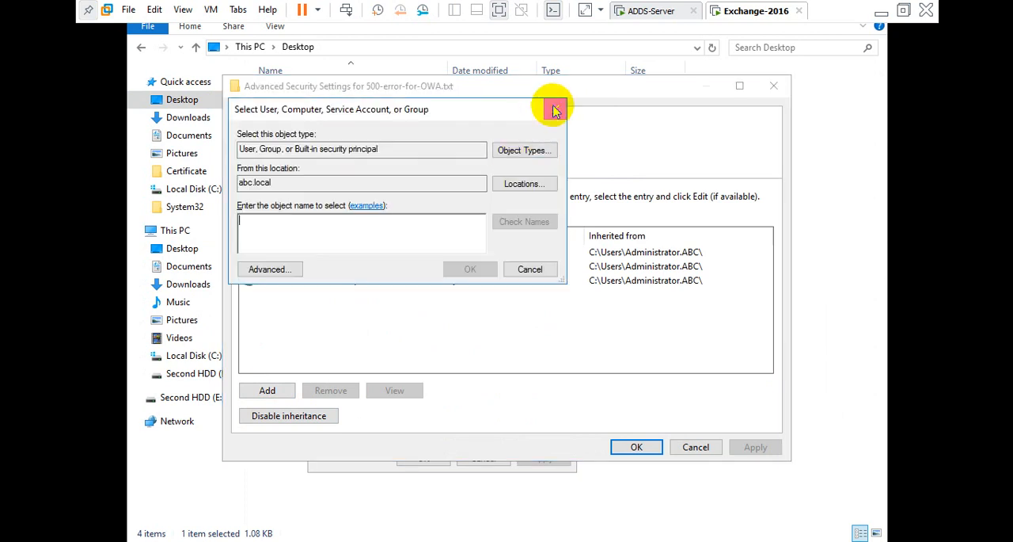
left_click(555, 108)
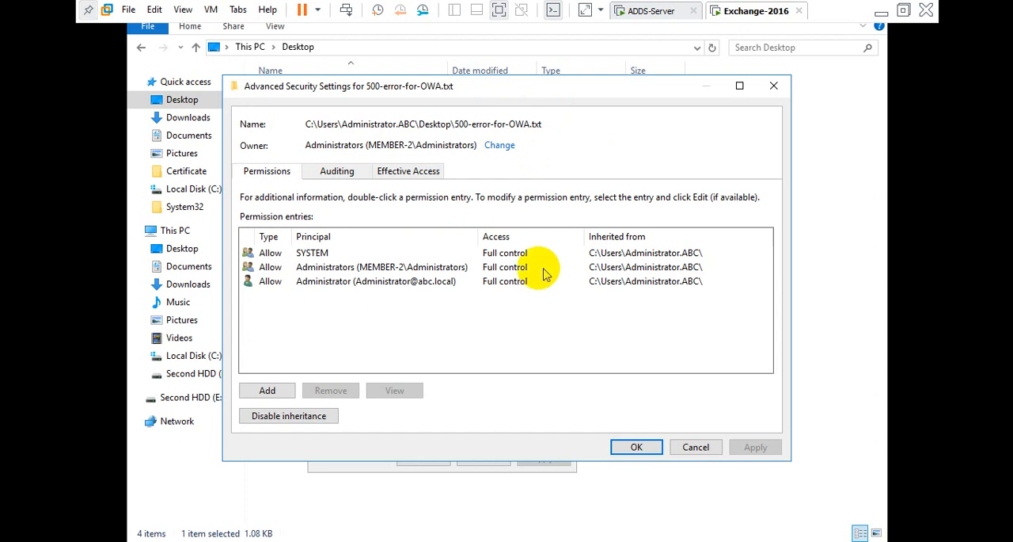
left_click(775, 87)
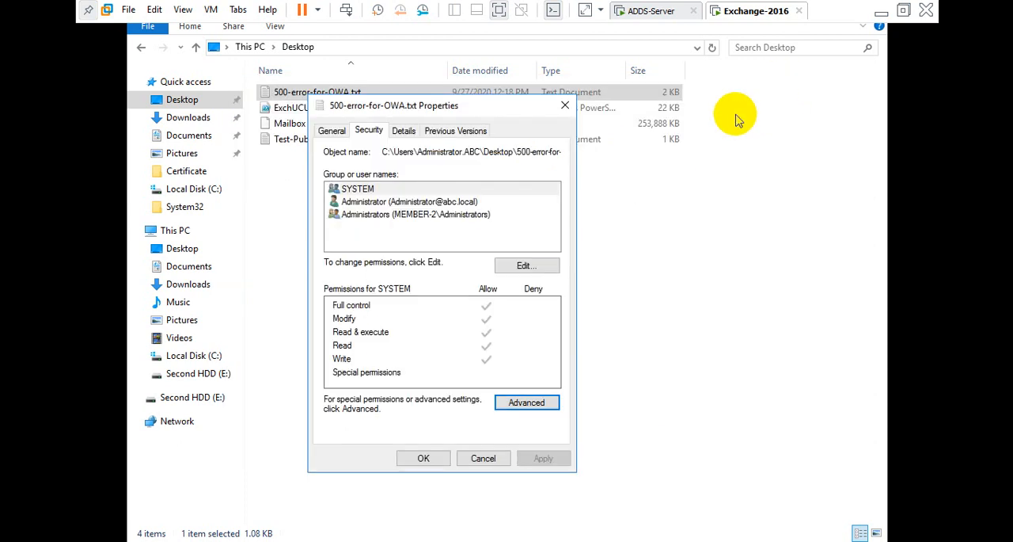
left_click(564, 106)
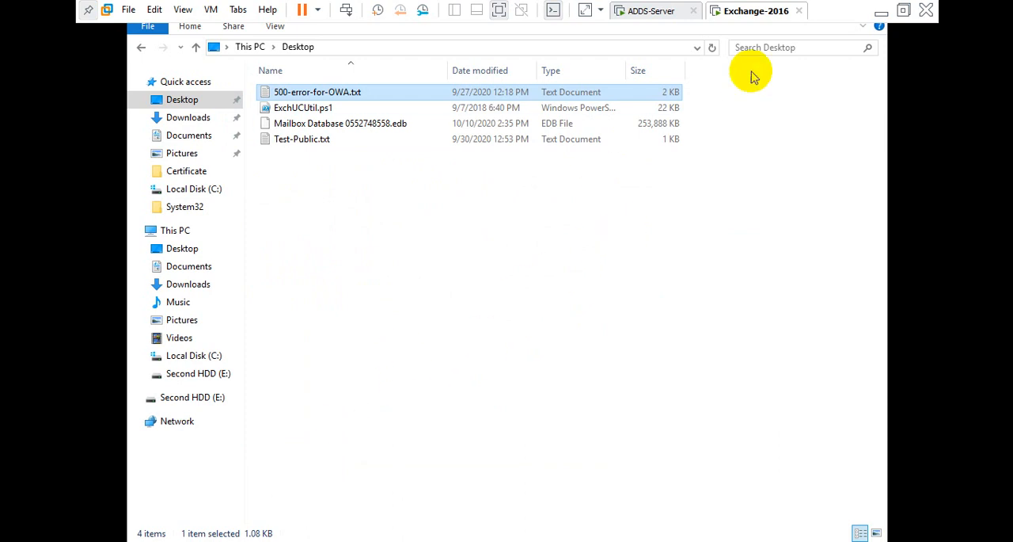
Close the Desktop Explorer window, return to the Recovery Wizard, and start recovering the V15 folder to its original location.
left_click(289, 540)
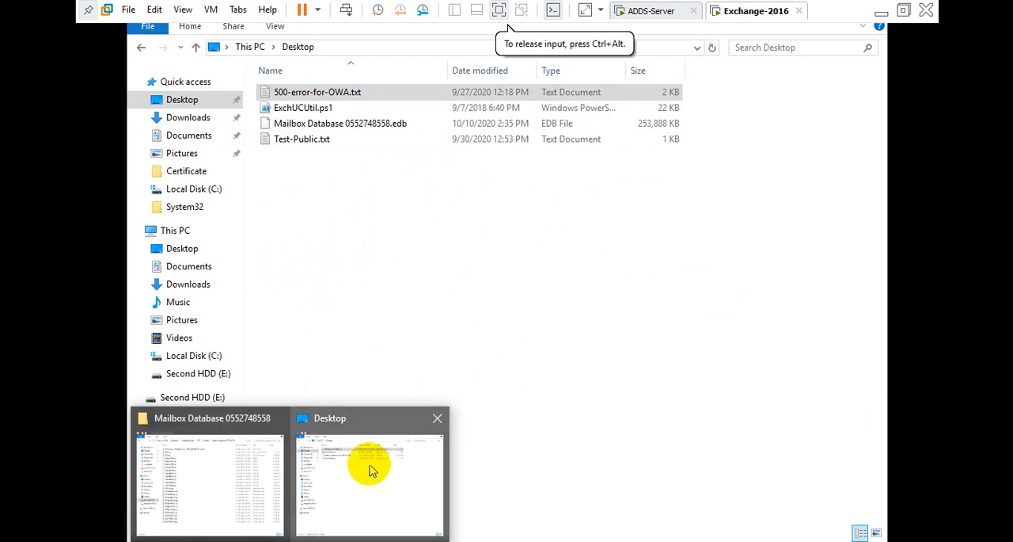
left_click(435, 420)
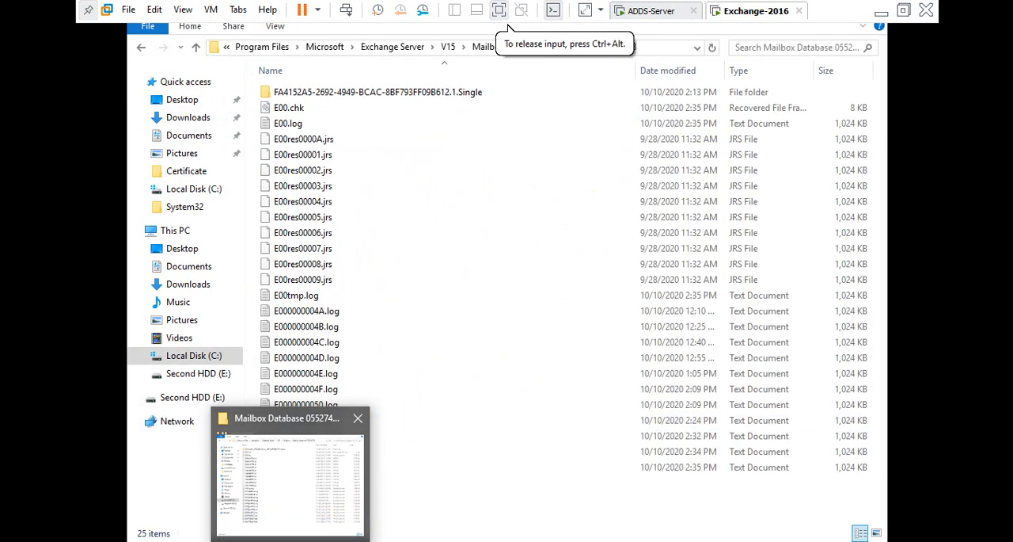
left_click(290, 541)
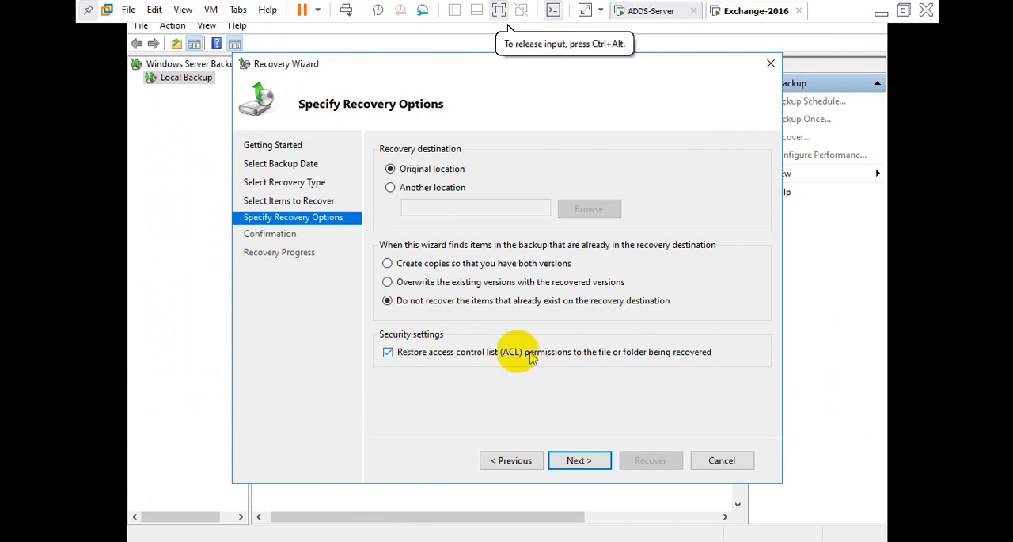
left_click(573, 461)
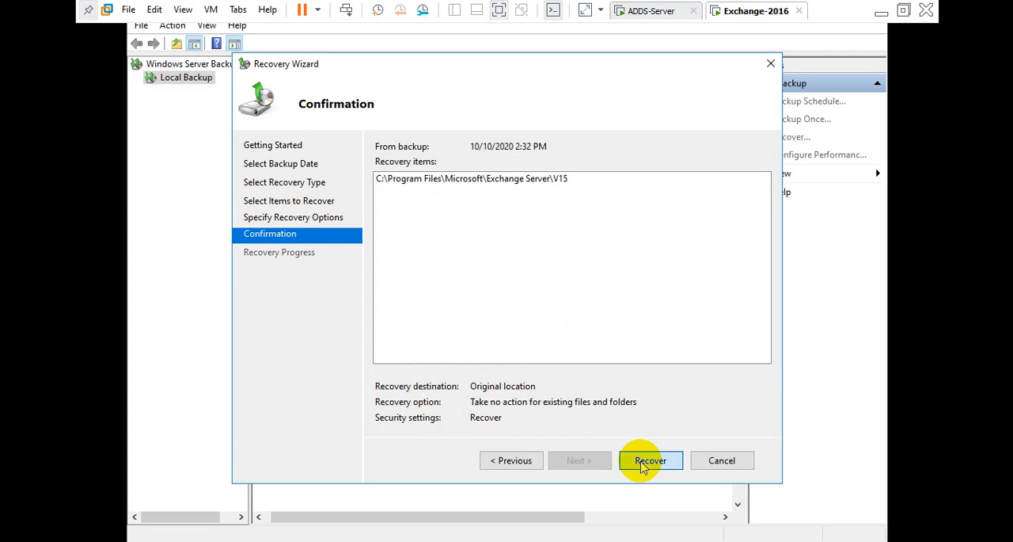
left_click(647, 460)
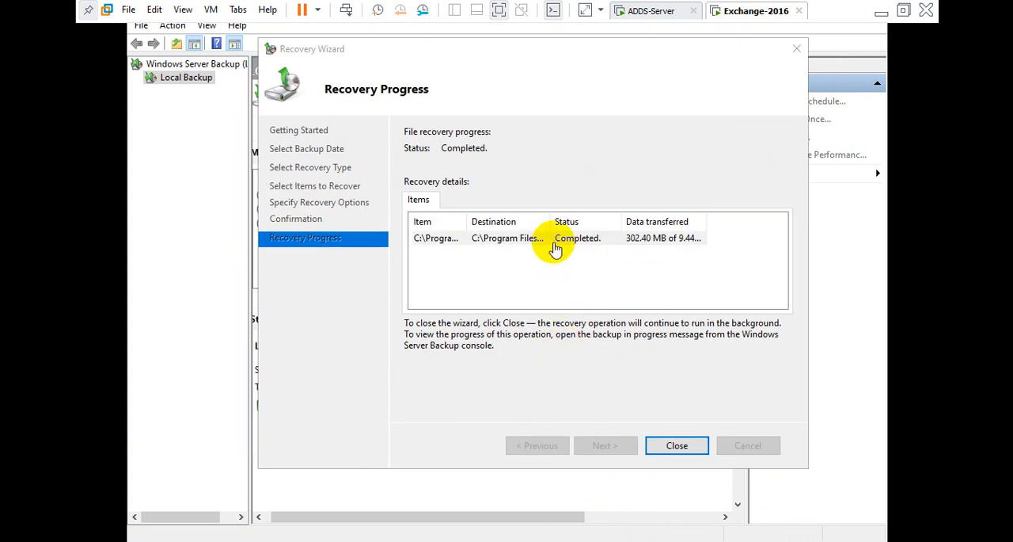
Review the recovery details of the finished restore and close the Recovery Wizard.
left_click(552, 244)
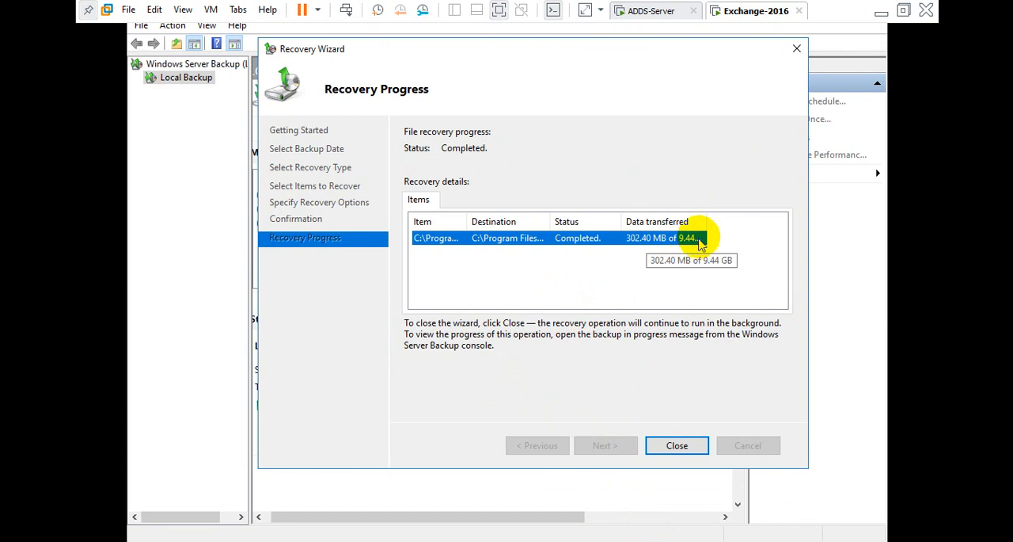
left_click_drag(705, 220, 756, 221)
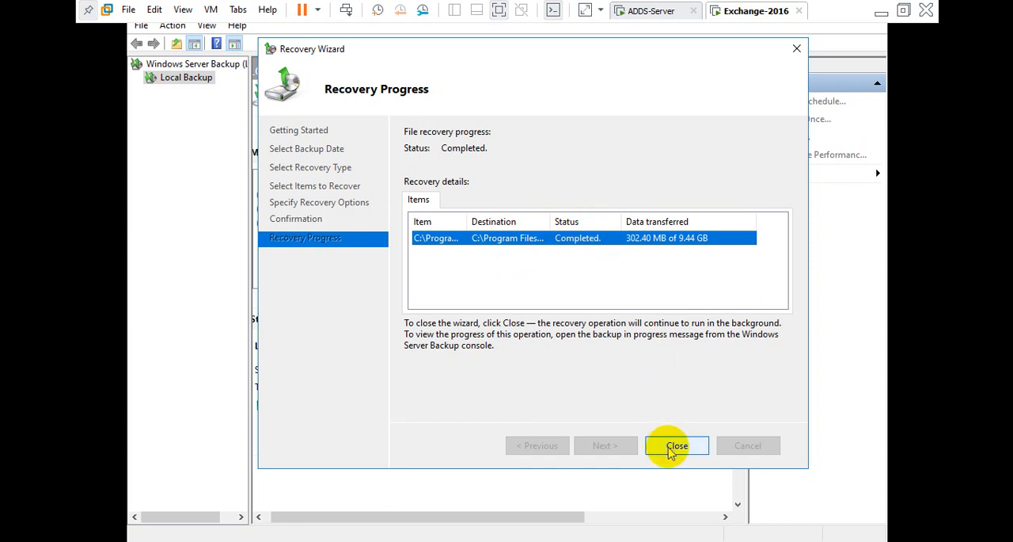
left_click(677, 445)
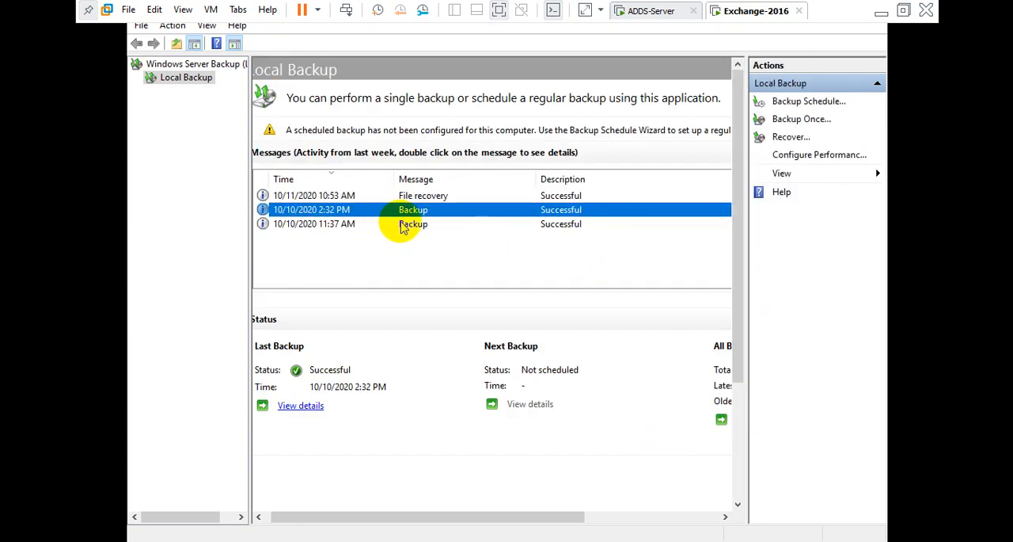
Select the File recovery message in Local Backup and close Windows Server Backup.
left_click(417, 197)
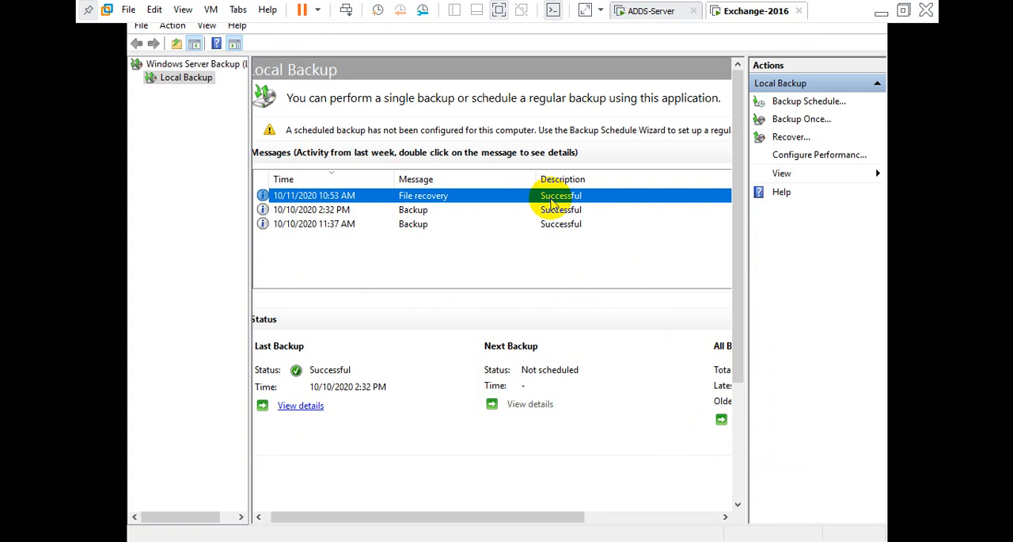
left_click(350, 538)
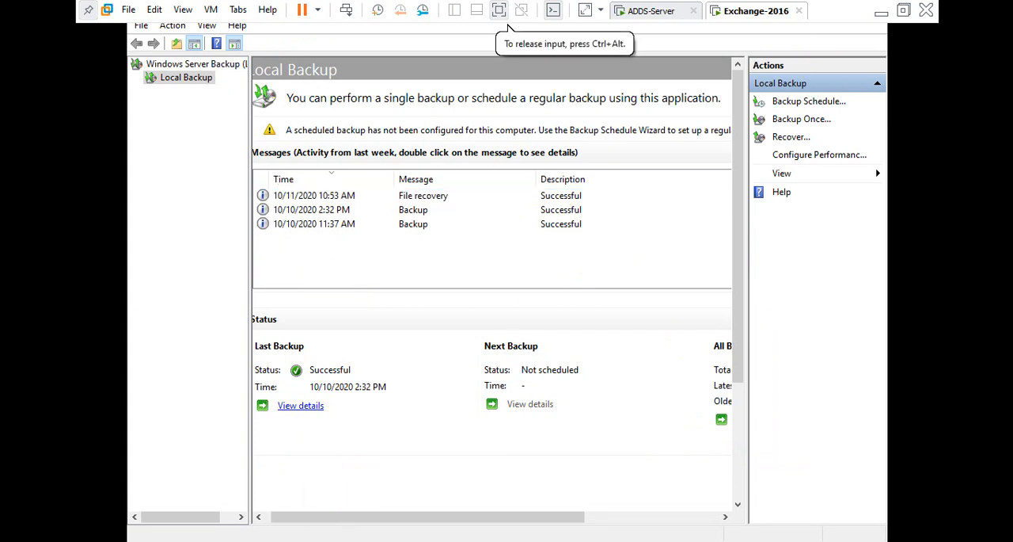
right_click(364, 538)
left_click(363, 528)
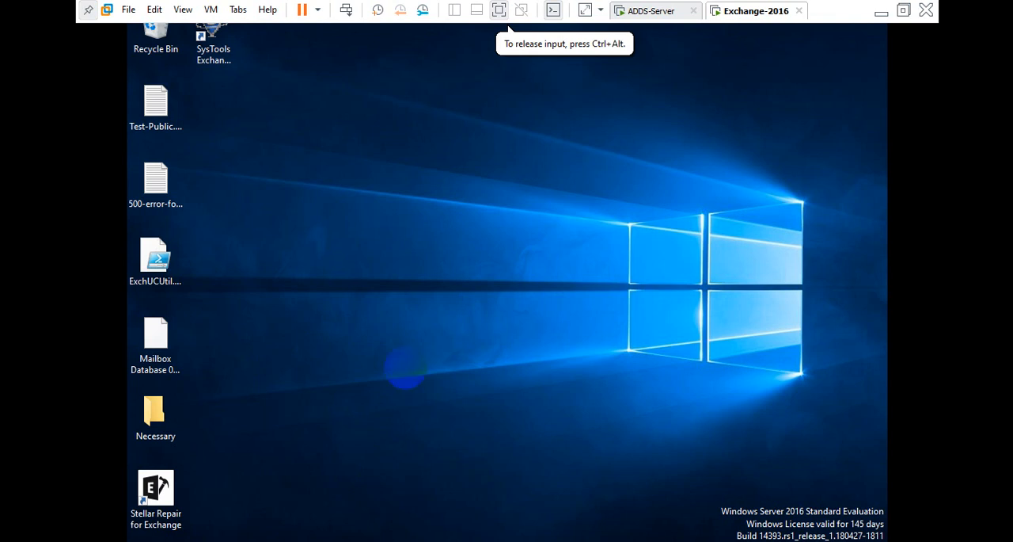
Check the OWA page and the databases list in the Exchange admin center on ADDS-Server, then return to Exchange-2016.
left_click(655, 12)
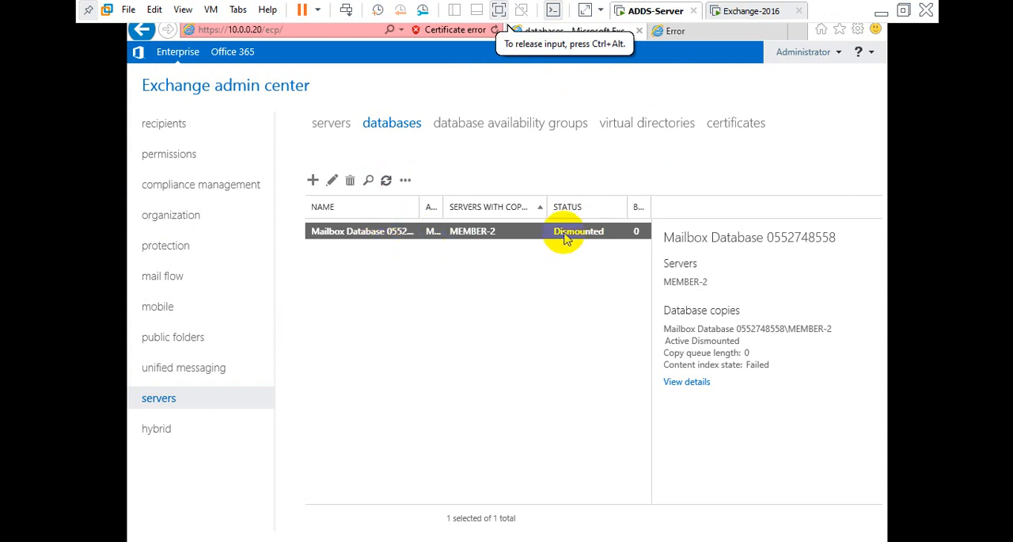
left_click(689, 39)
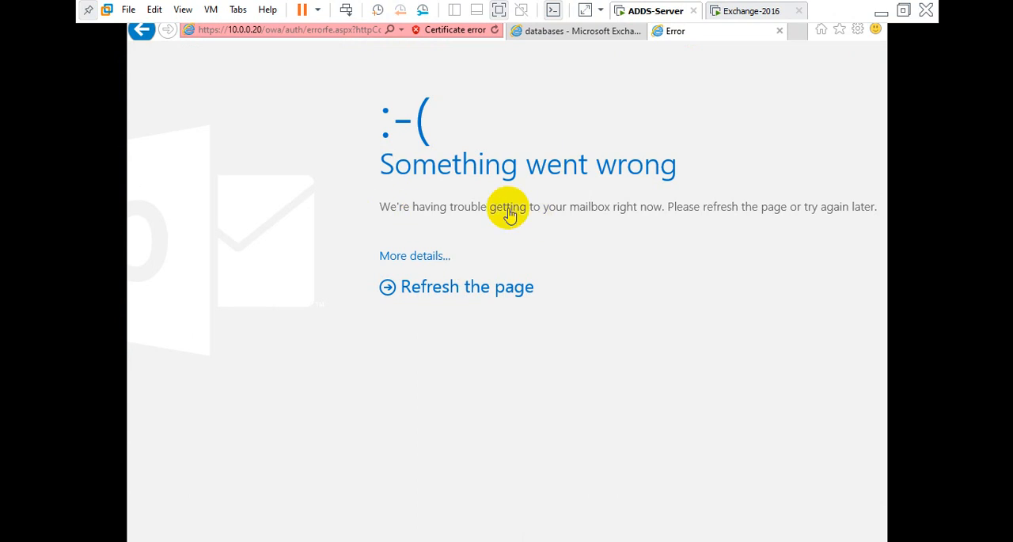
left_click(576, 32)
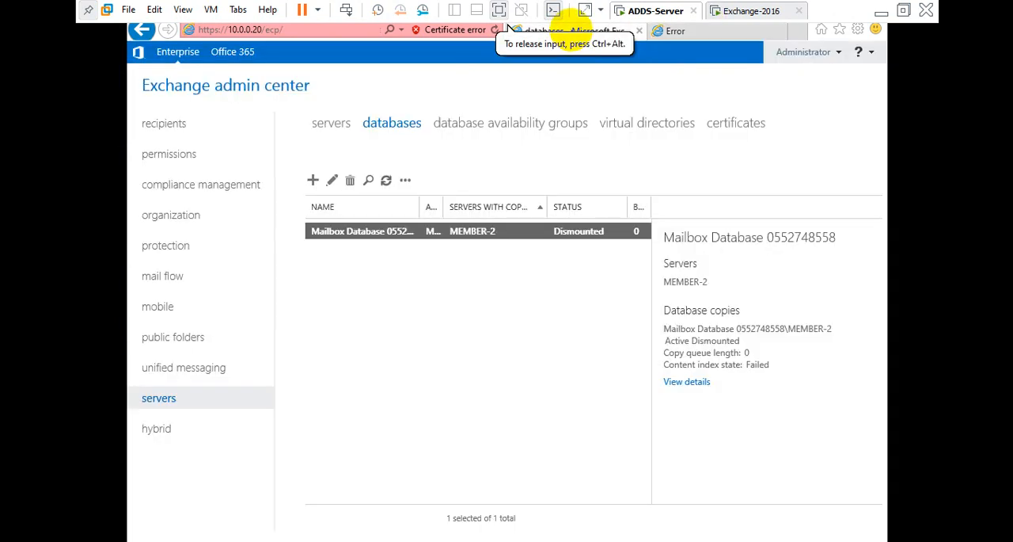
left_click(753, 11)
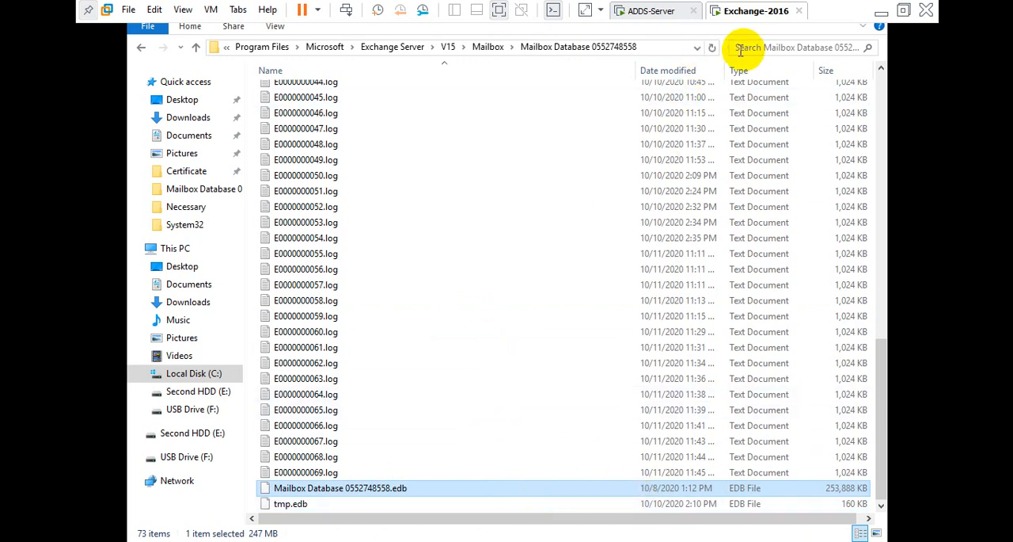
Switch to the Google Meet call and present the entire screen.
left_click(881, 12)
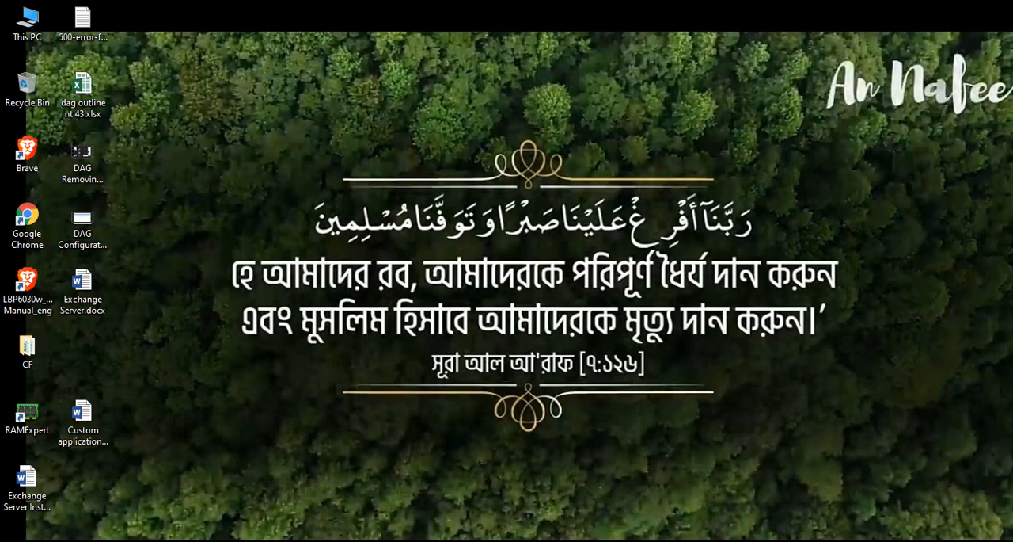
left_click(522, 540)
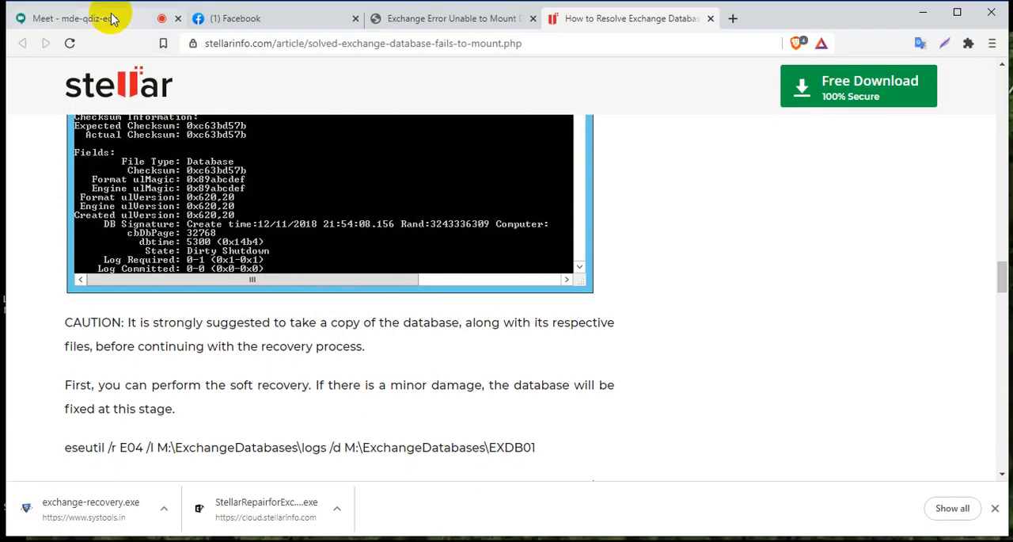
left_click(113, 18)
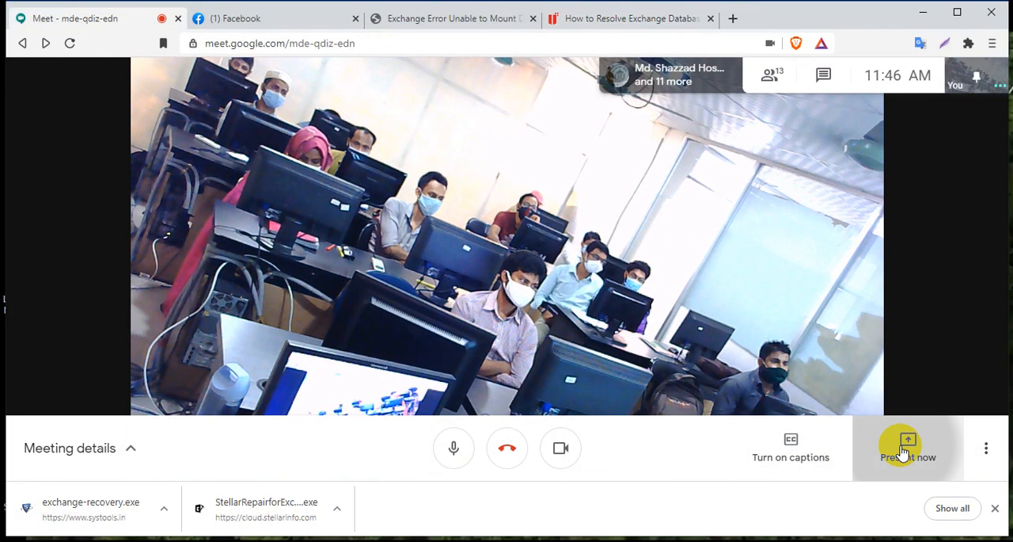
left_click(897, 435)
left_click(871, 315)
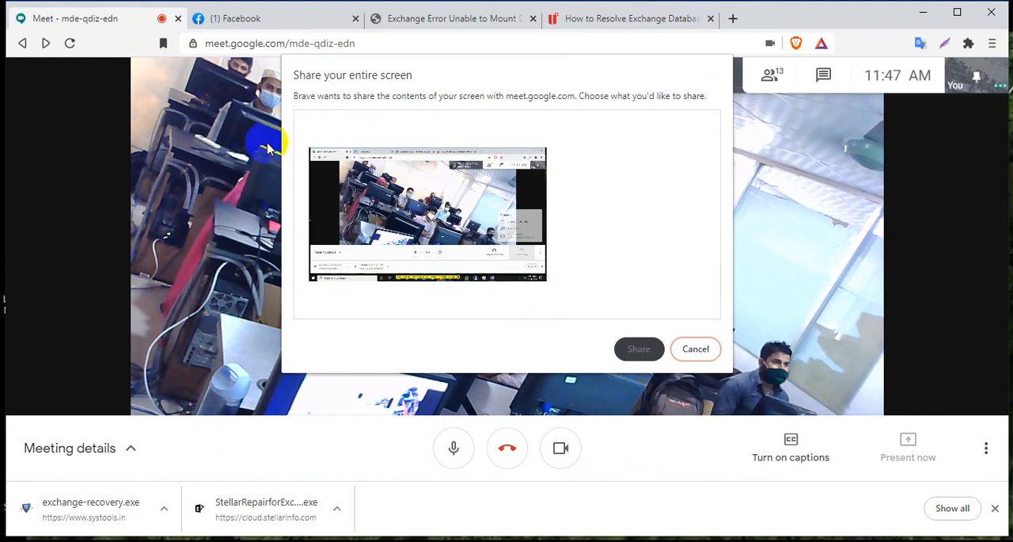
left_click(625, 346)
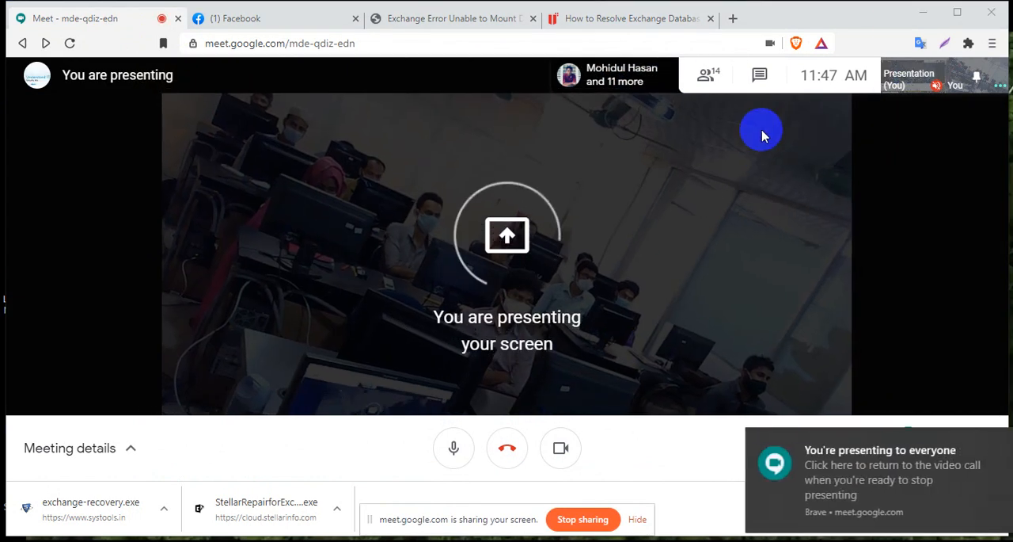
left_click(921, 13)
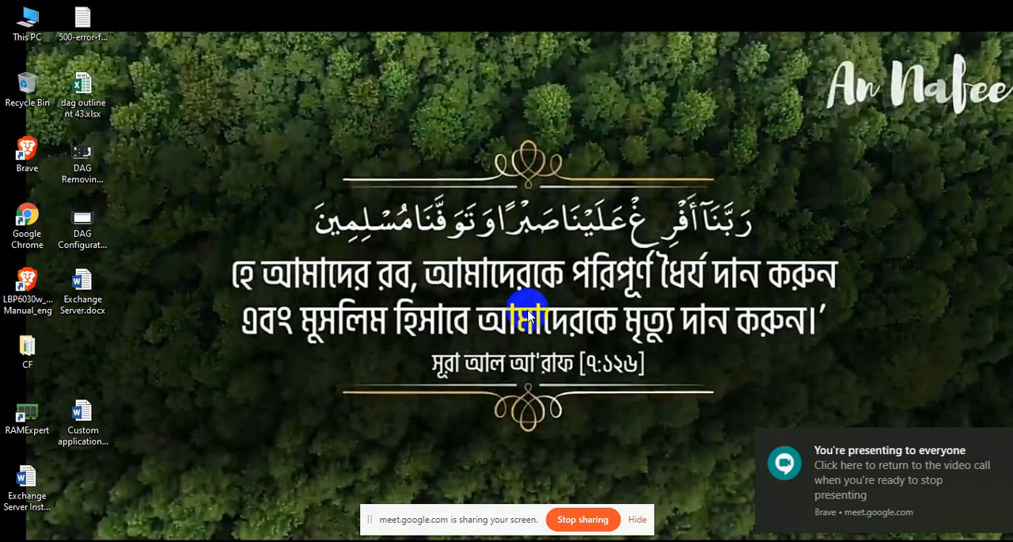
left_click(637, 519)
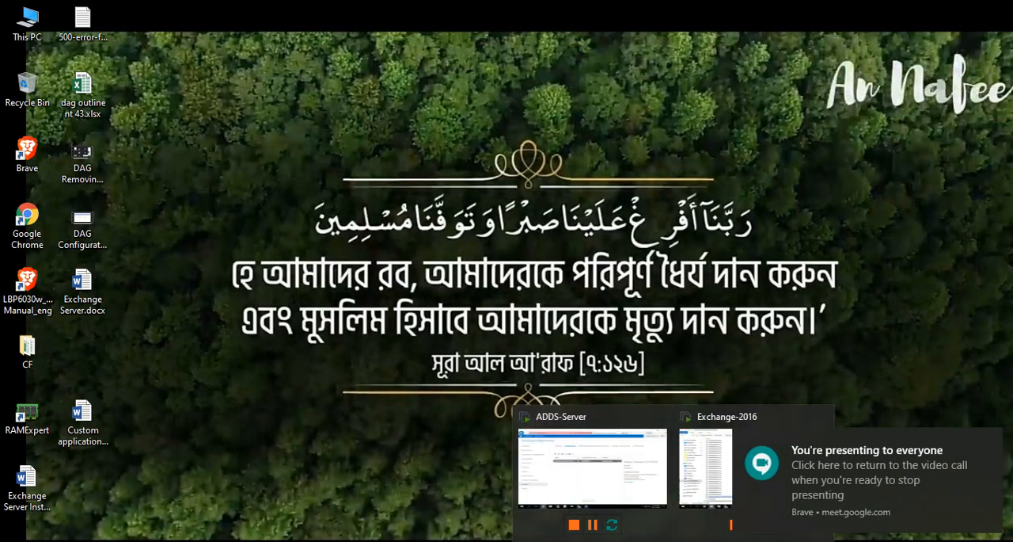
left_click(700, 483)
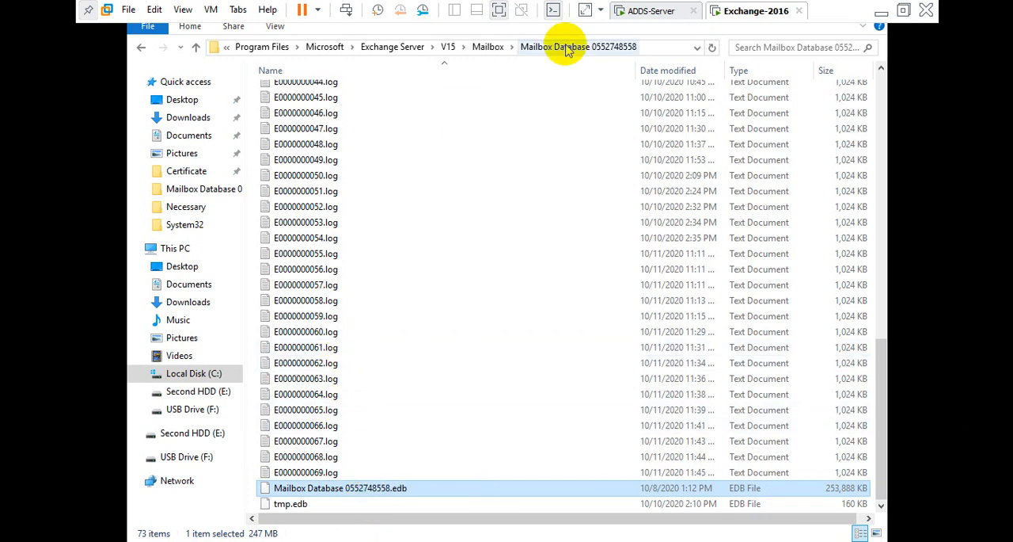
scroll(526, 250, "up", 15)
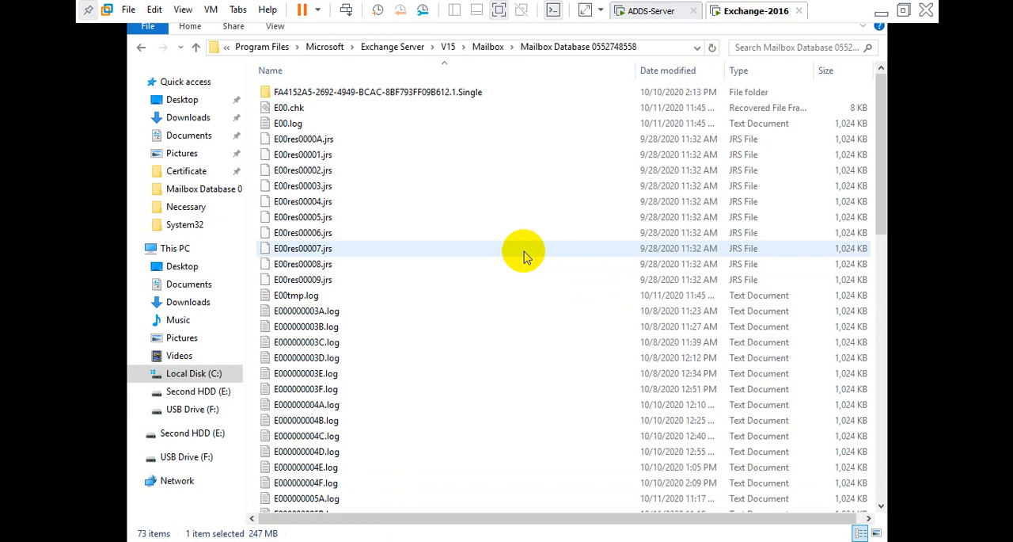
scroll(524, 253, "down", 15)
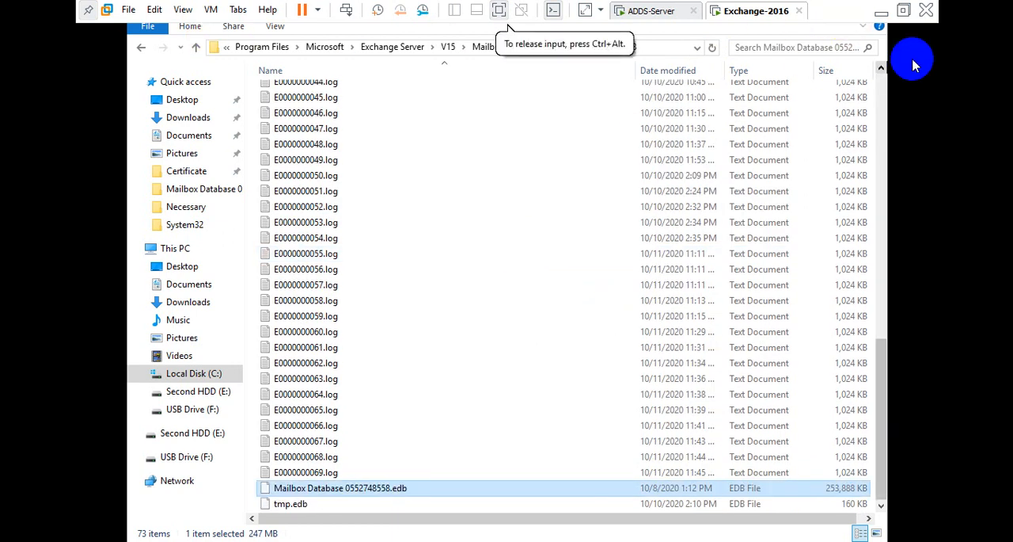
left_click(651, 11)
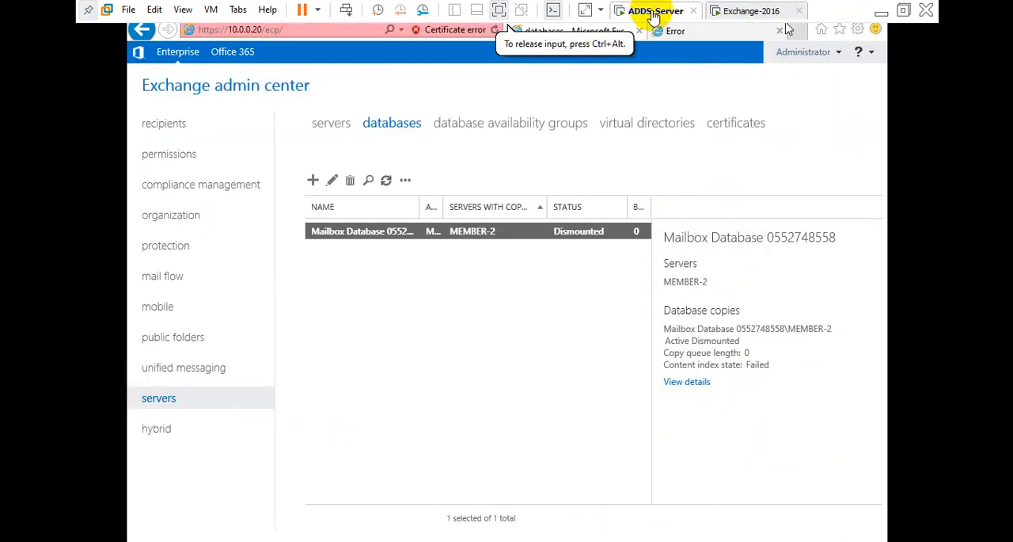
left_click(405, 182)
left_click(425, 206)
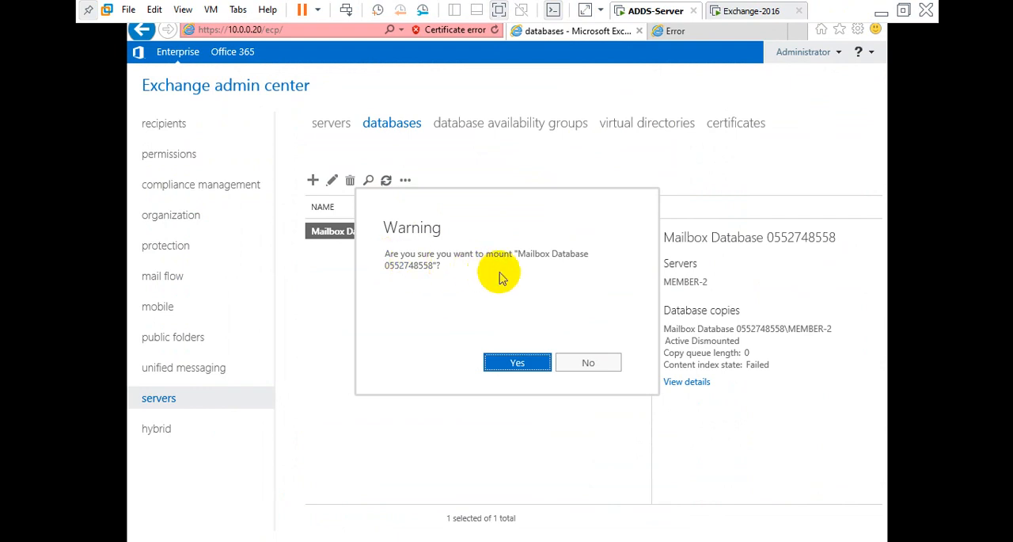
left_click(507, 362)
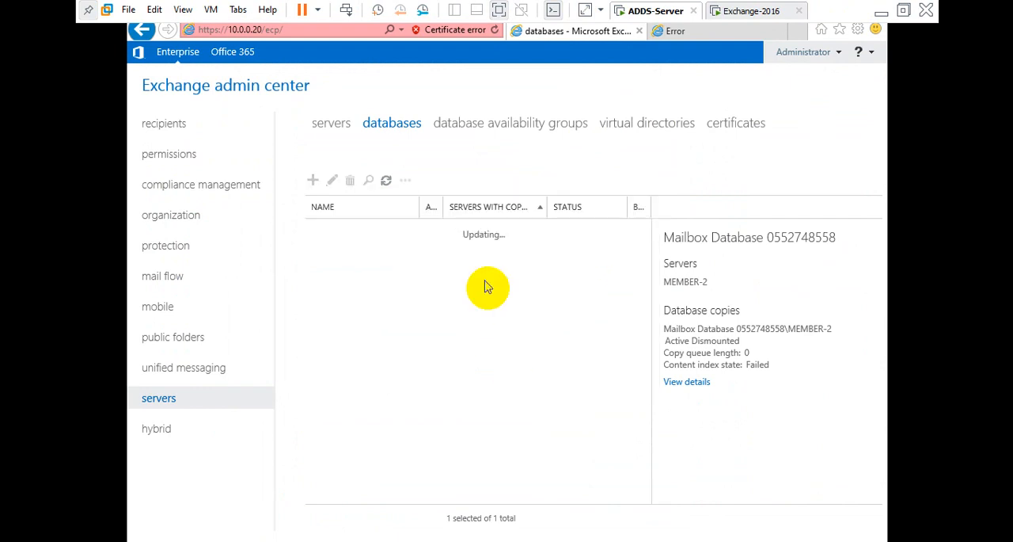
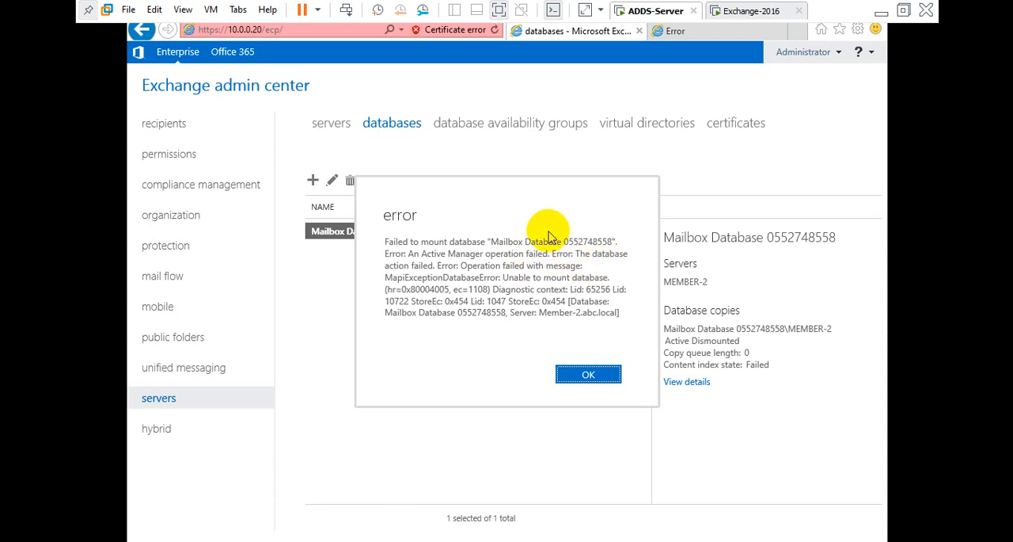
Switch to the Exchange-2016 VM and browse to the Exchange Server V15\Bin folder to locate eseutil.exe.
left_click(755, 11)
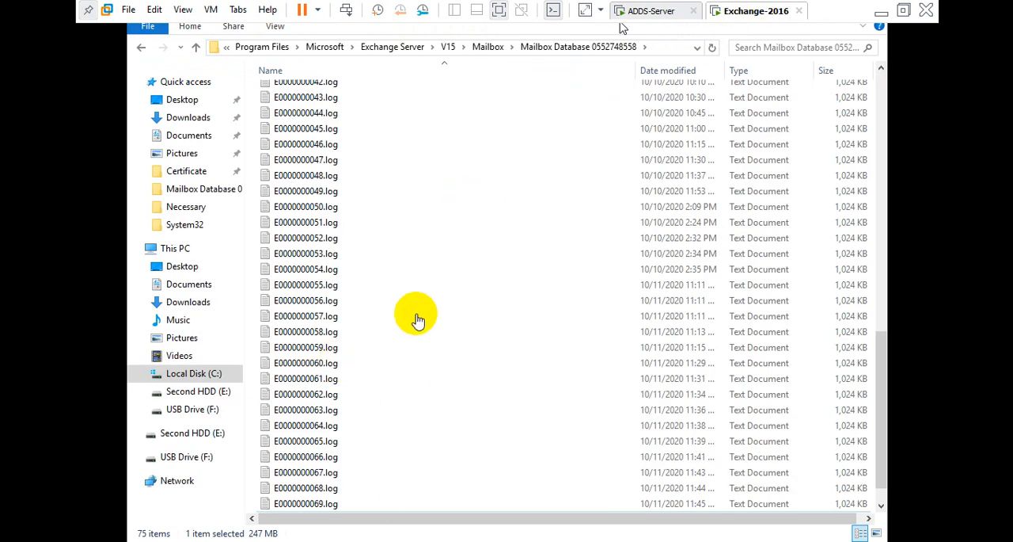
left_click(394, 49)
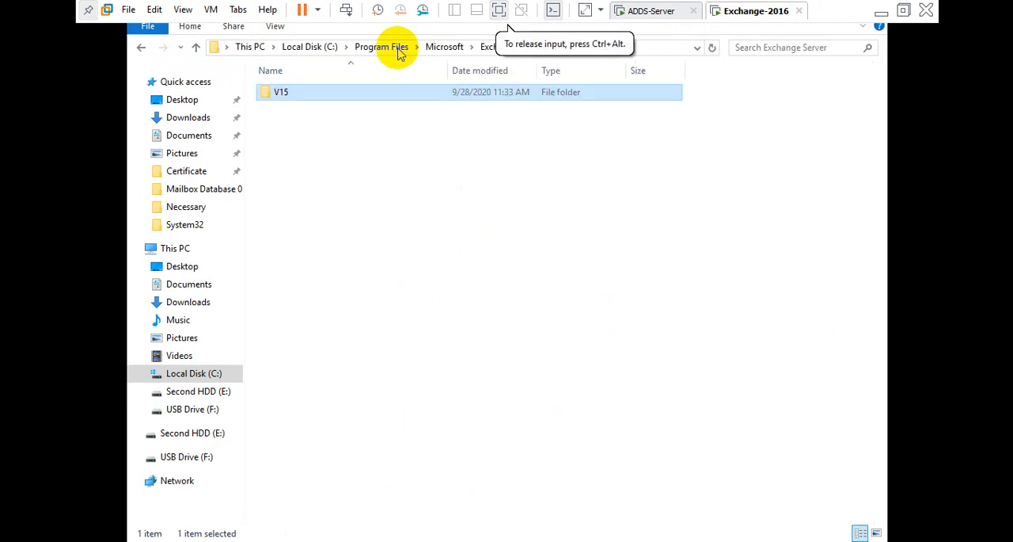
double_click(310, 94)
double_click(300, 95)
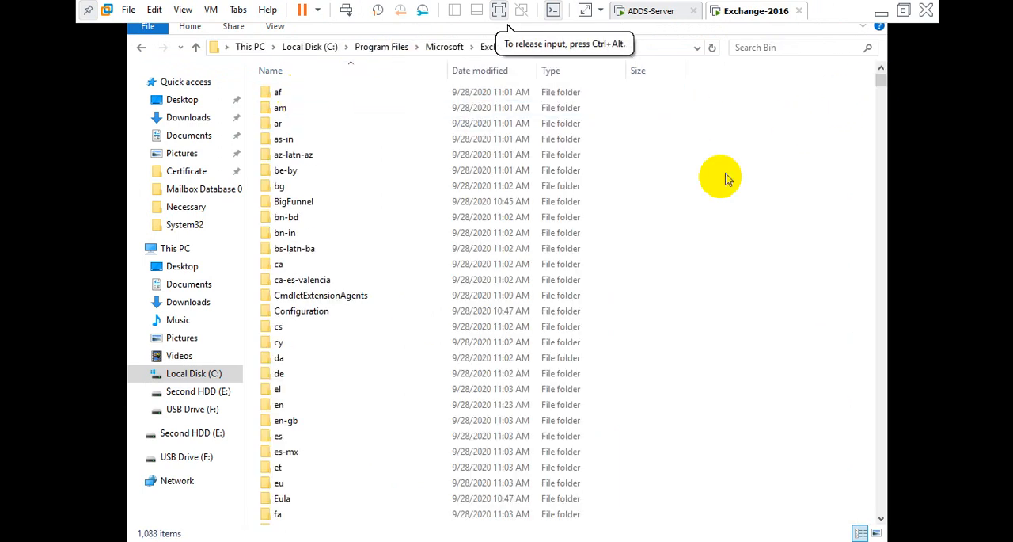
scroll(670, 220, "down", 20)
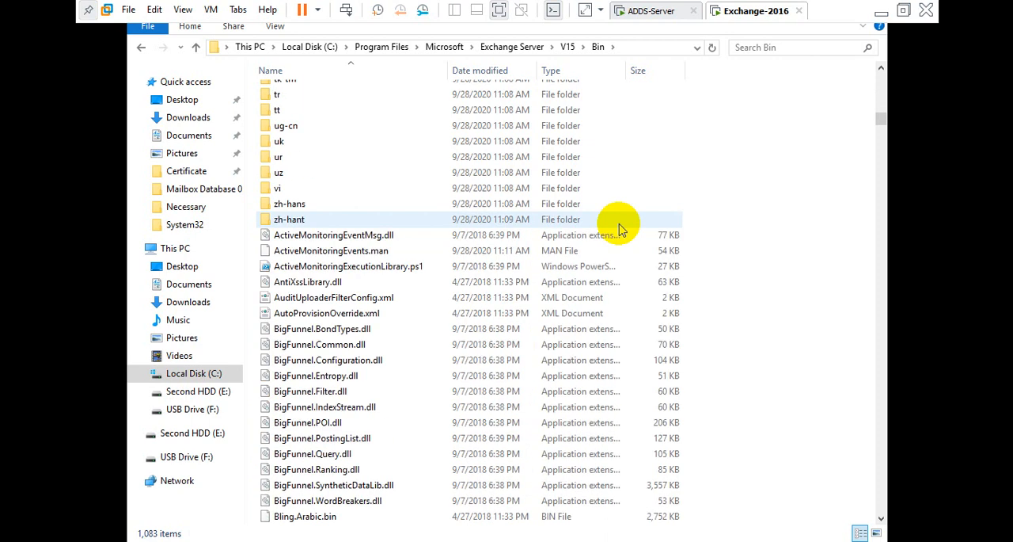
scroll(620, 230, "down", 5)
scroll(616, 223, "up", 5)
scroll(620, 230, "down", 12)
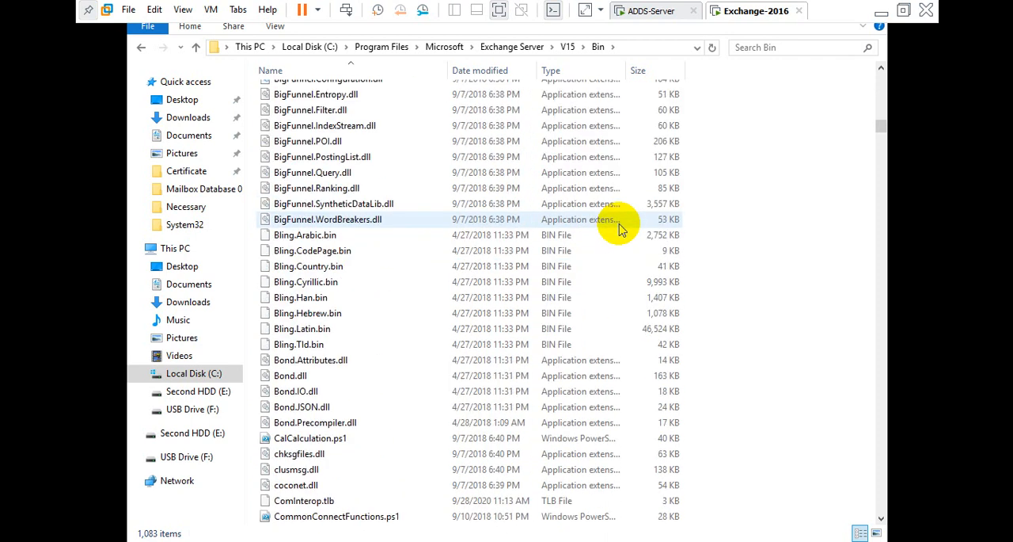
scroll(619, 230, "down", 4)
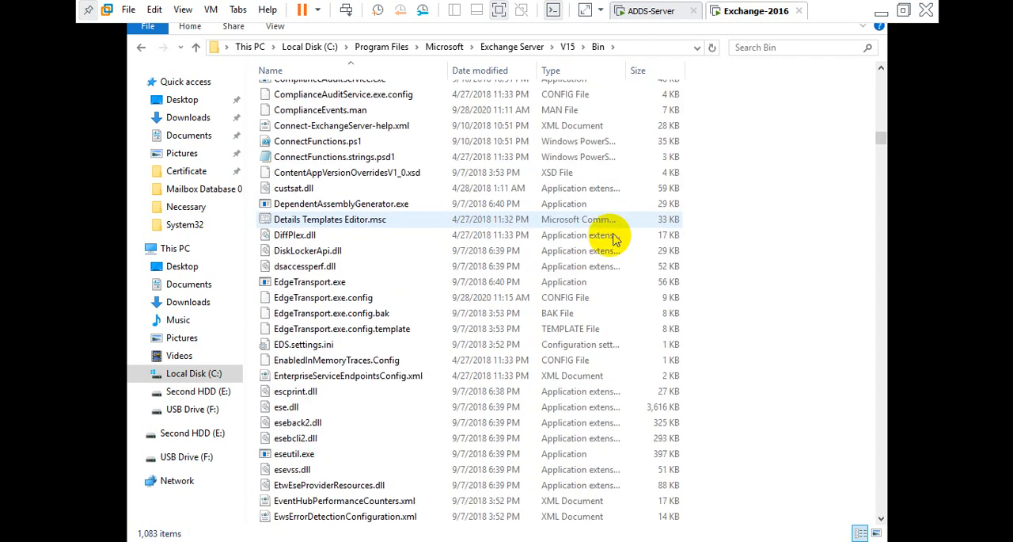
mouse_move(273, 457)
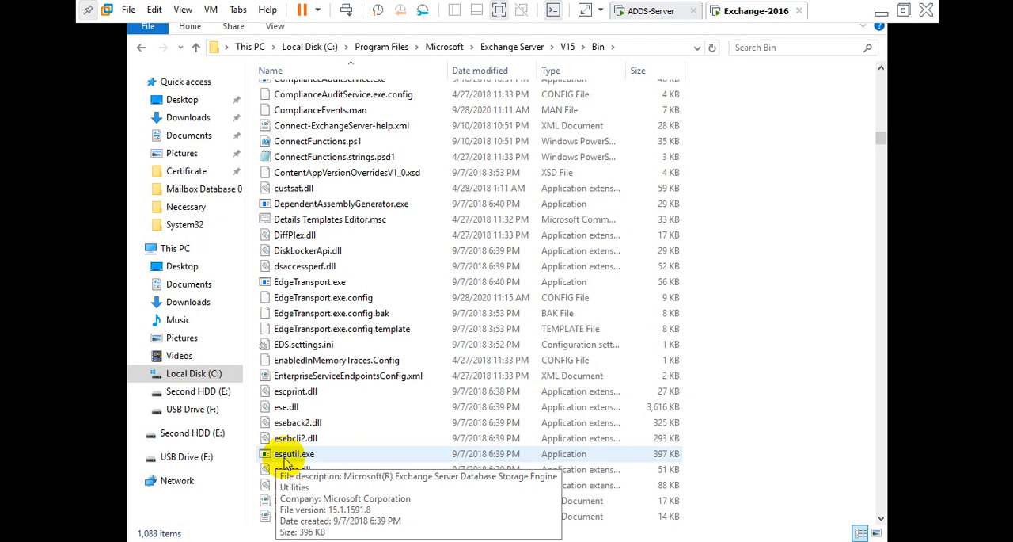
Open Windows PowerShell from the Bin folder and place it beside the File Explorer window.
left_click(643, 52)
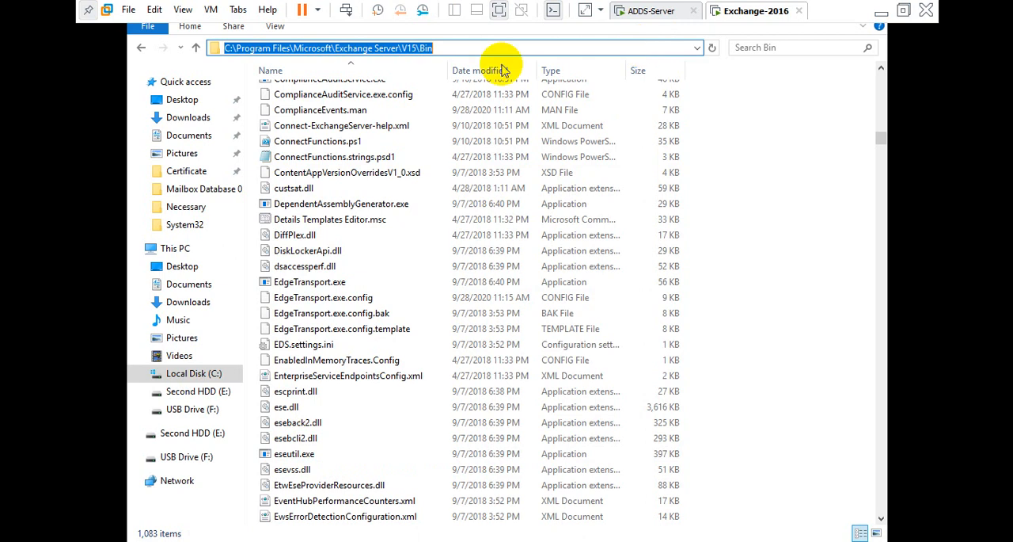
left_click(148, 30)
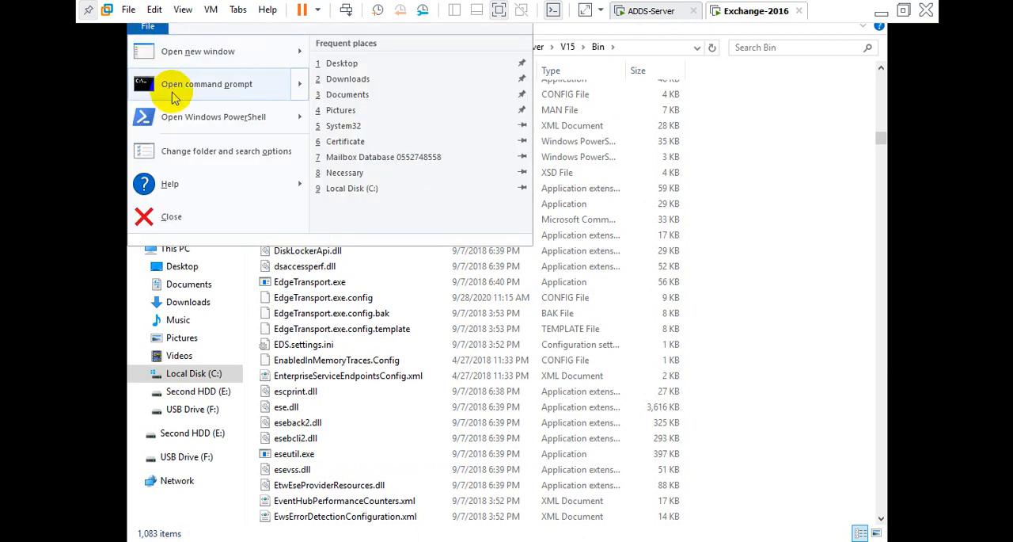
mouse_move(174, 95)
mouse_move(177, 127)
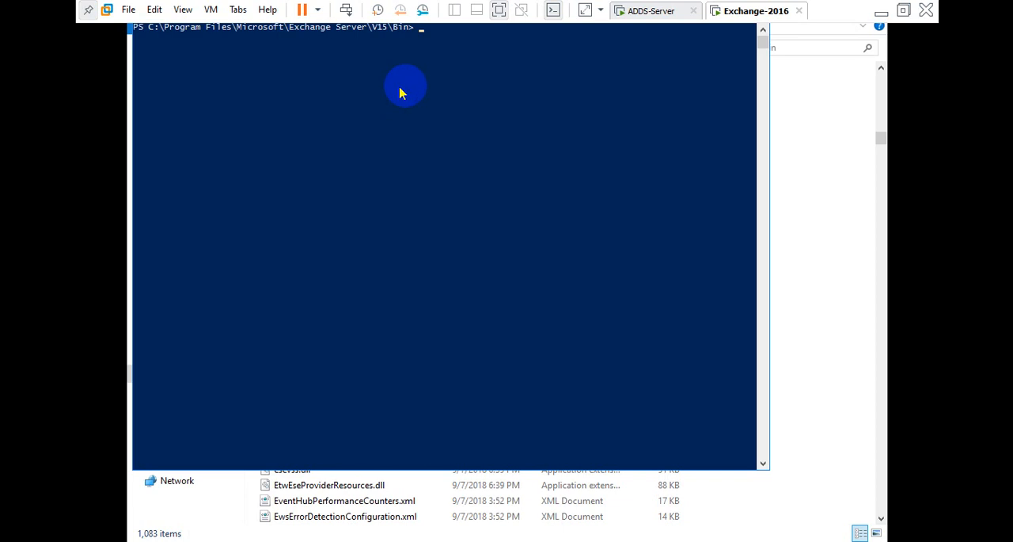
left_click(903, 10)
left_click_drag(448, 83, 686, 86)
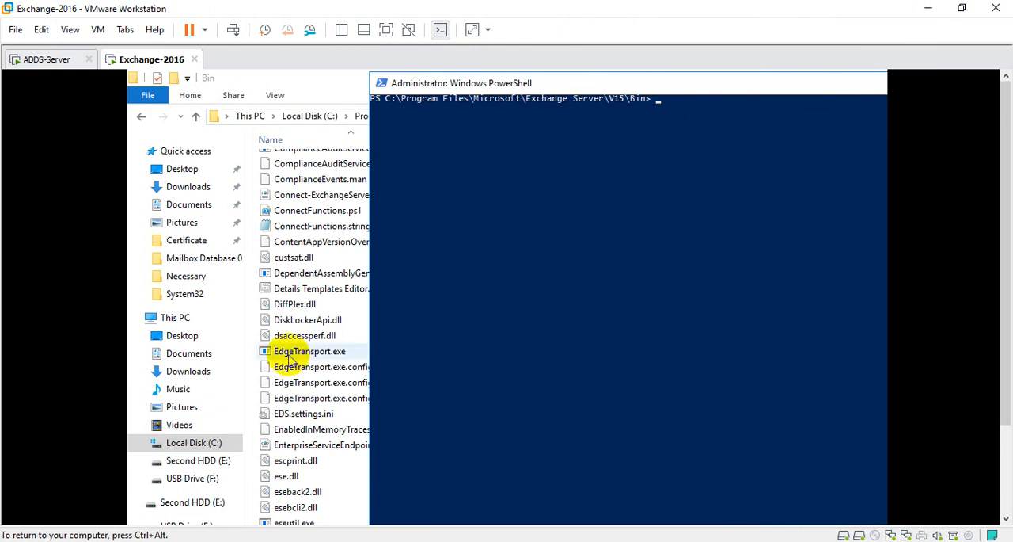
scroll(261, 372, "down", 2)
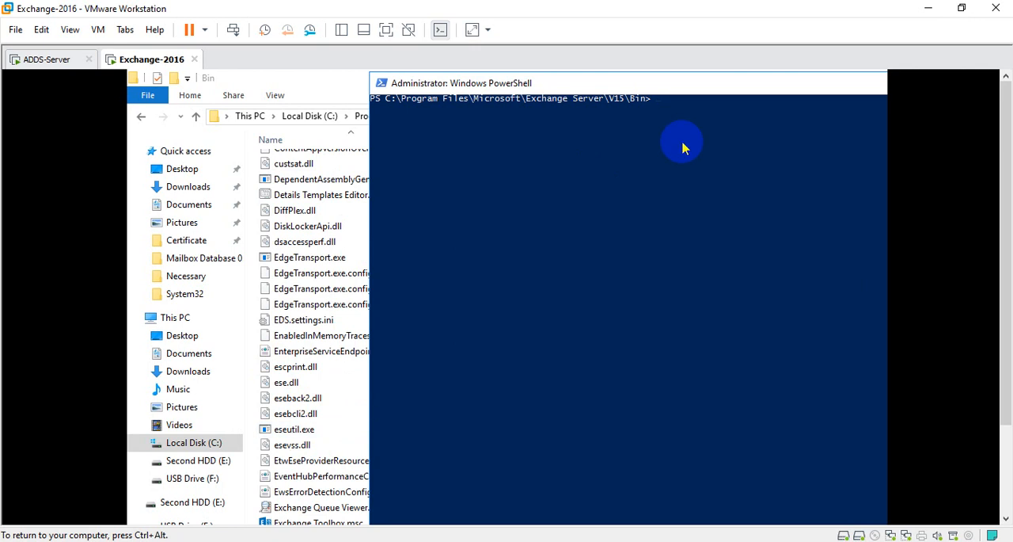
Begin the command .\eseutil.exe /mh in PowerShell.
type(".\\eseback2.dll")
key("Tab")
key("Tab")
type("/mh")
left_click(142, 119)
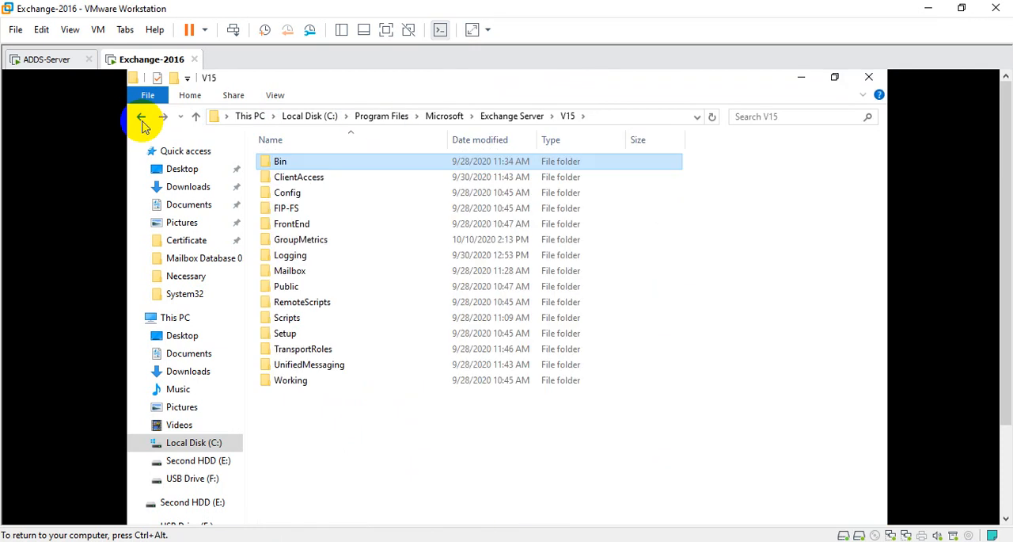
double_click(290, 270)
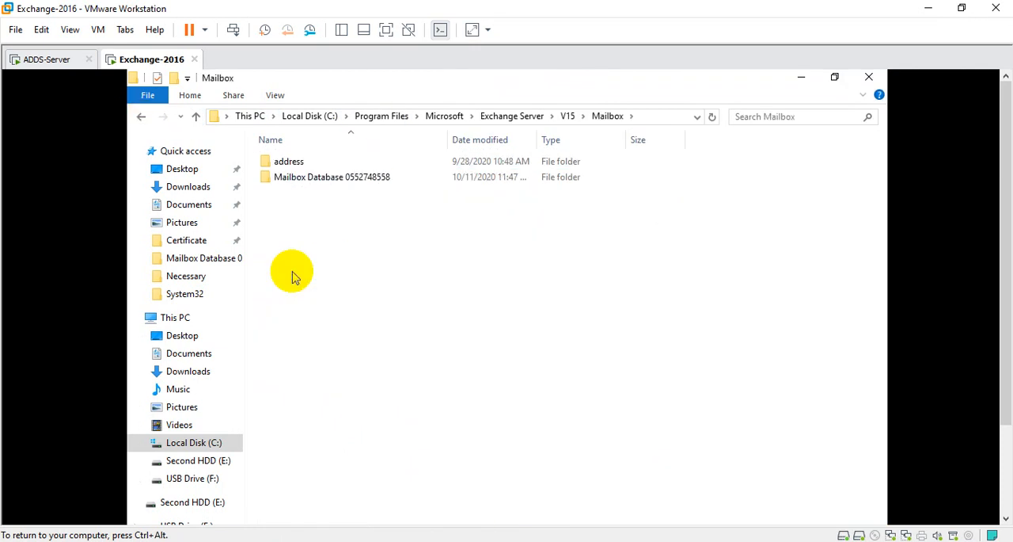
double_click(293, 177)
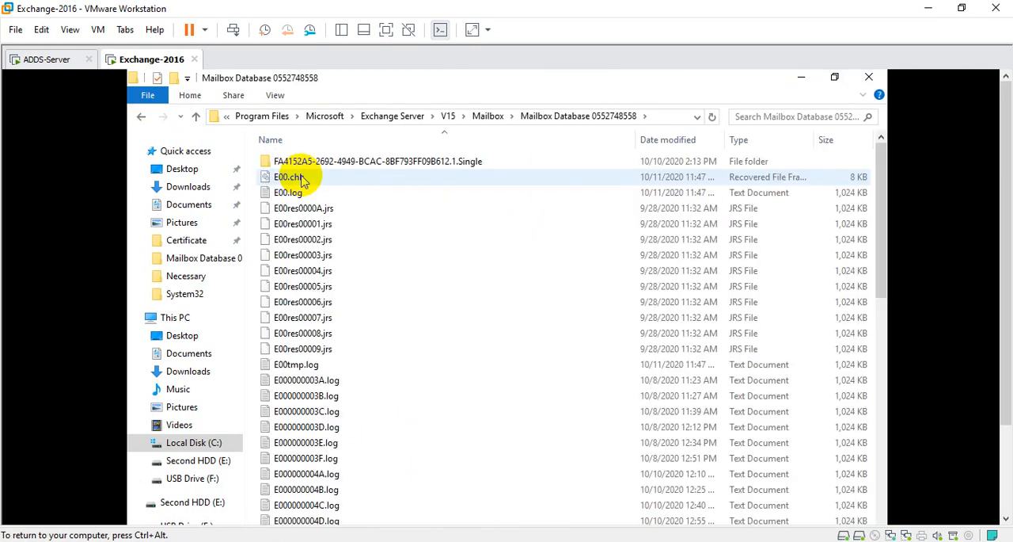
left_click(663, 120)
right_click(495, 118)
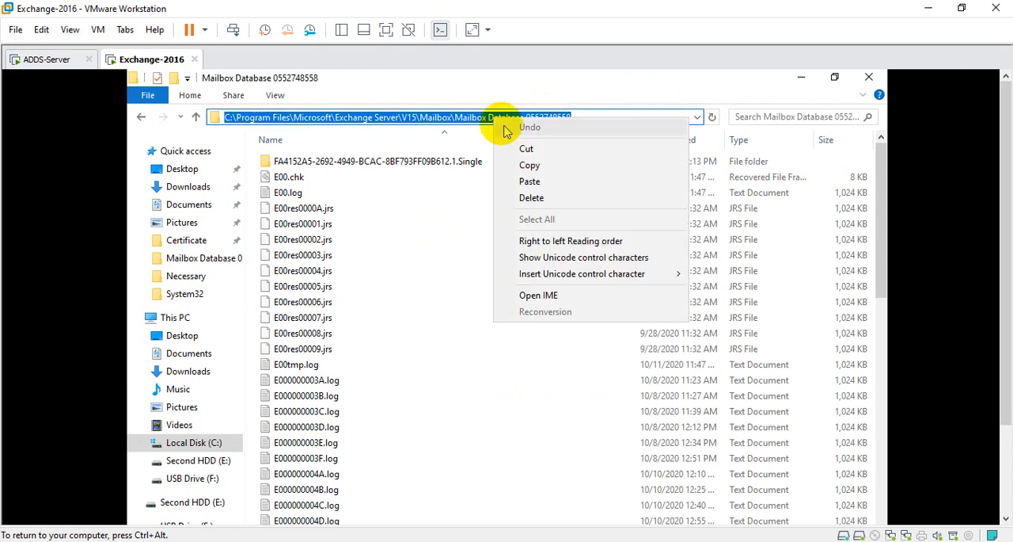
left_click(528, 166)
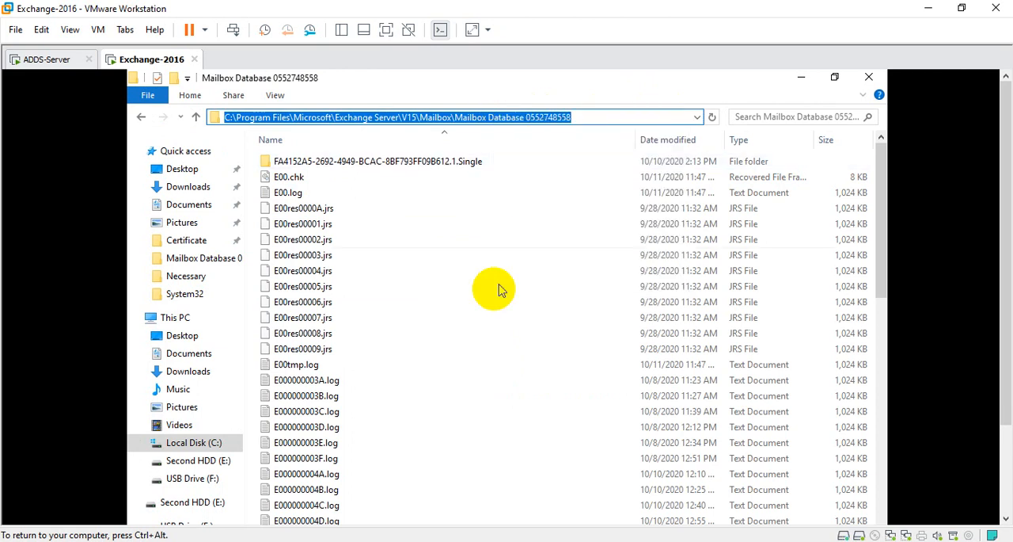
Paste the copied database folder path after the /mh switch in PowerShell.
left_click(385, 30)
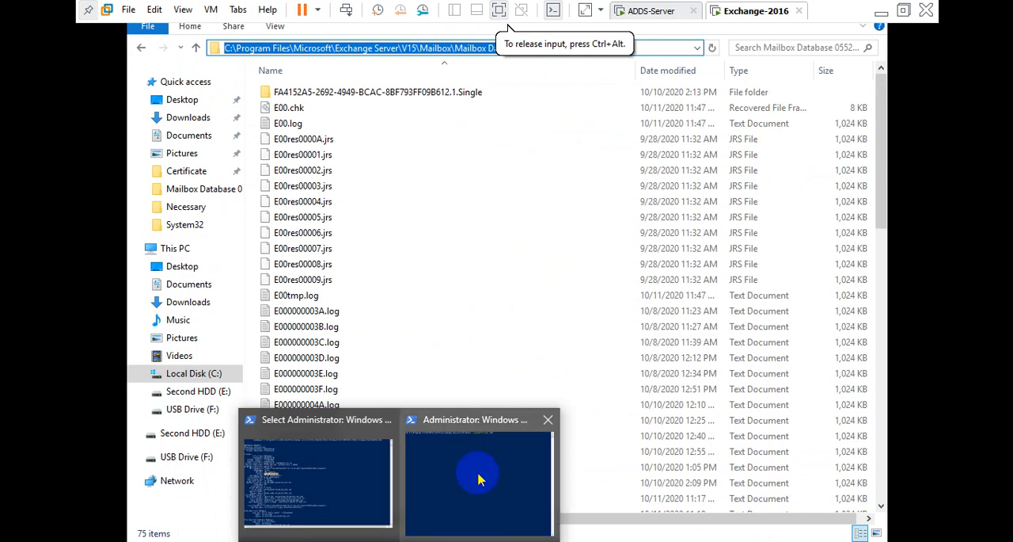
left_click(475, 472)
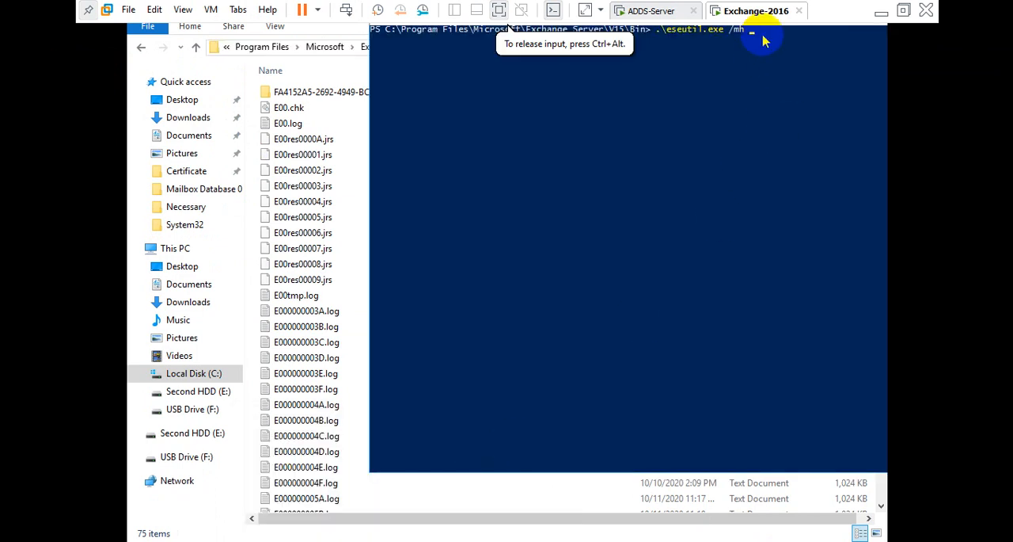
key("ctrl+v")
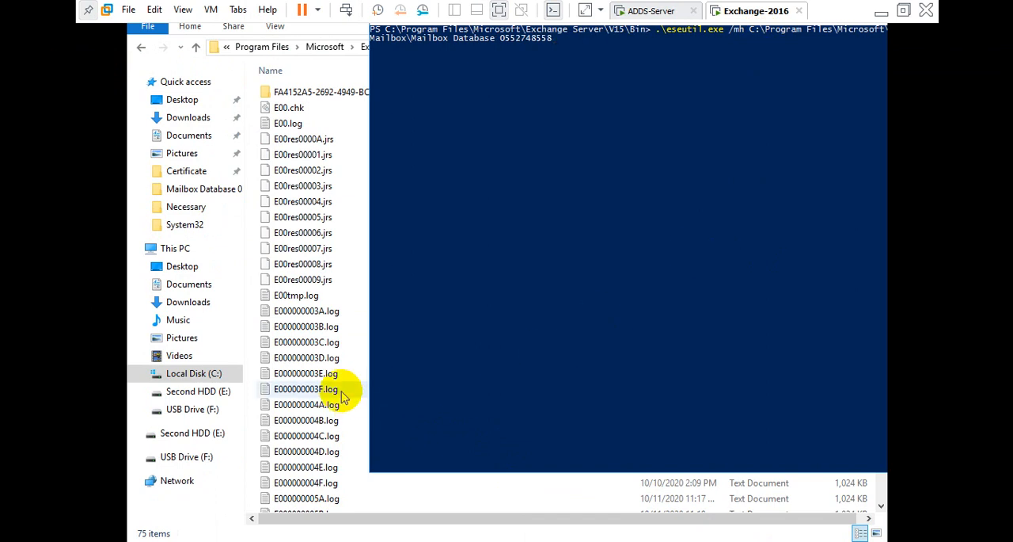
Copy the file name of Mailbox Database 0552748558.edb from the database folder.
scroll(336, 391, "down", 9)
scroll(339, 393, "down", 7)
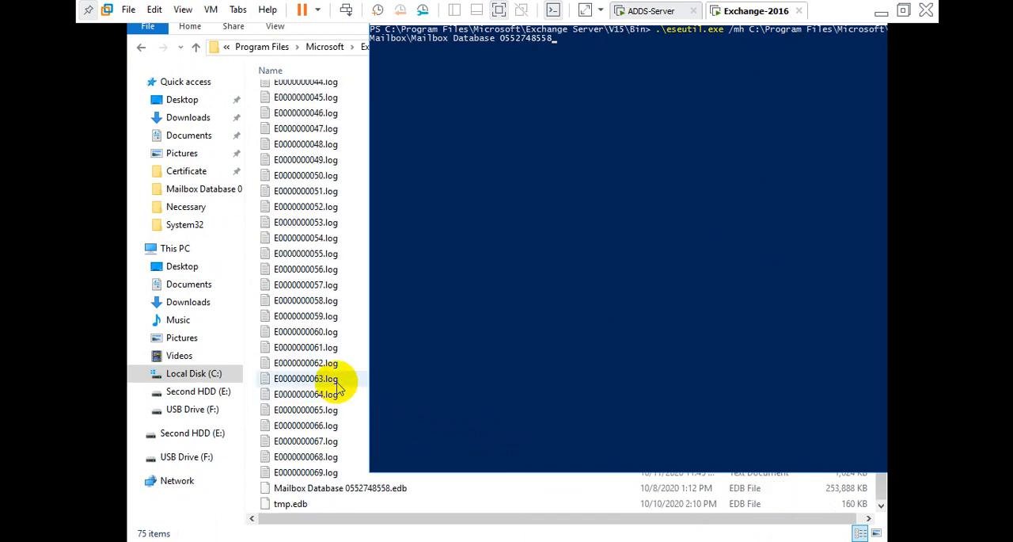
left_click(333, 490)
right_click(334, 490)
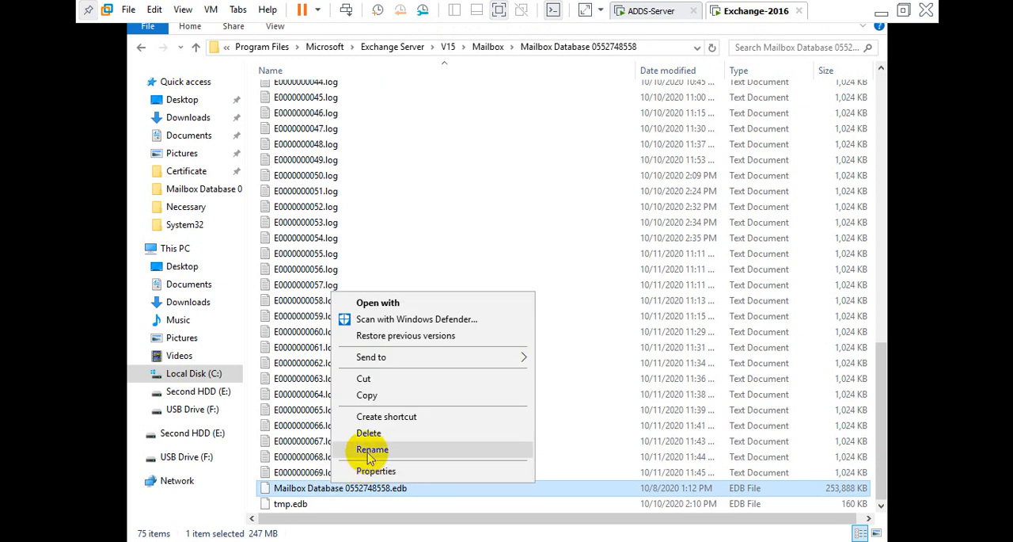
left_click(339, 451)
left_click_drag(410, 488, 264, 524)
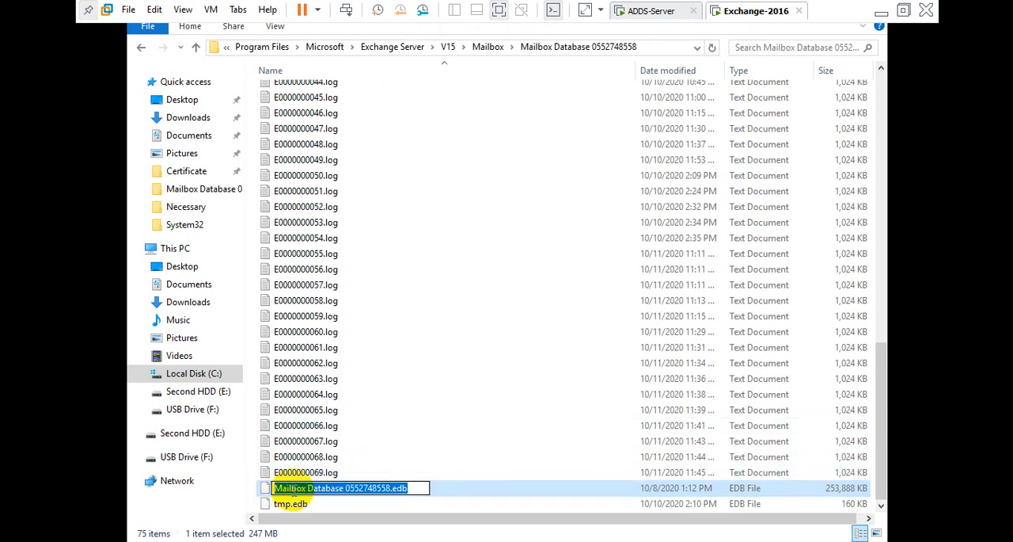
right_click(287, 497)
left_click(329, 332)
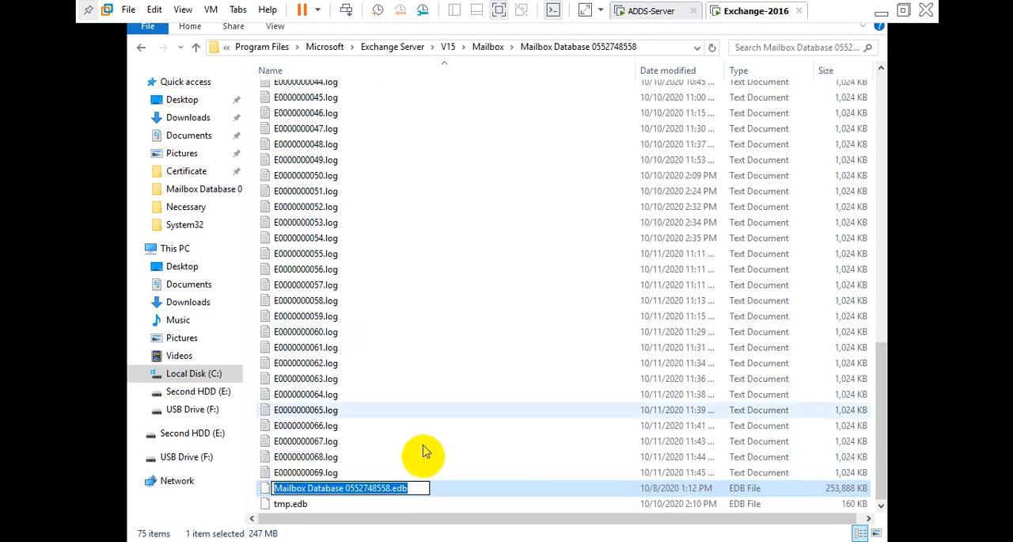
left_click(479, 489)
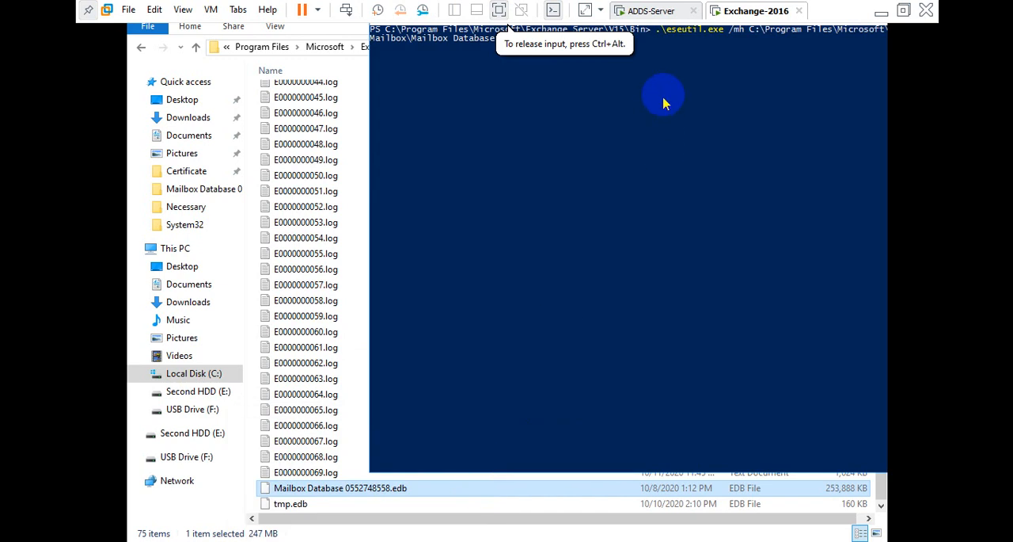
Append \Mailbox Database 0552748558.edb to the path, wrap the whole path in quotes, and run eseutil /mh.
left_click(679, 58)
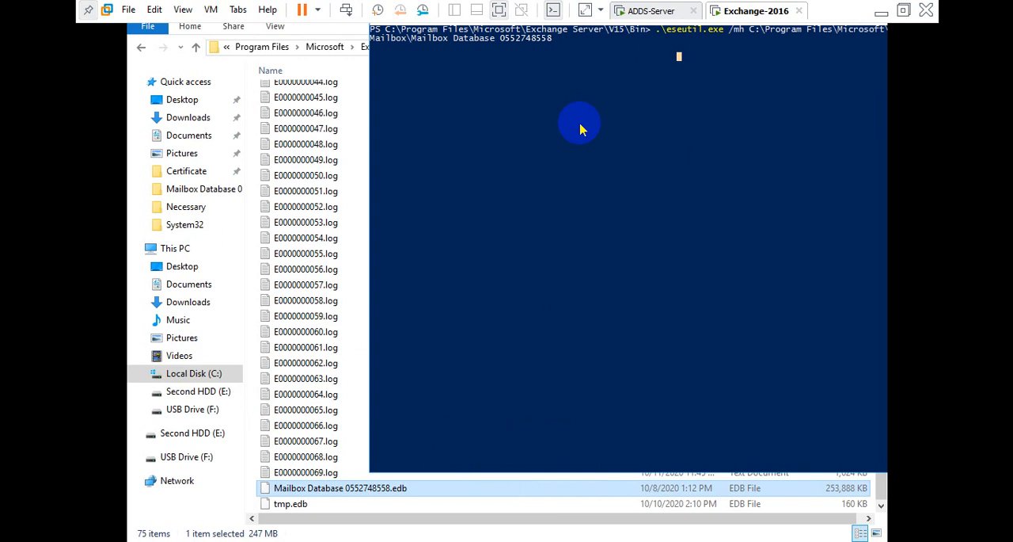
type("\\")
right_click(594, 46)
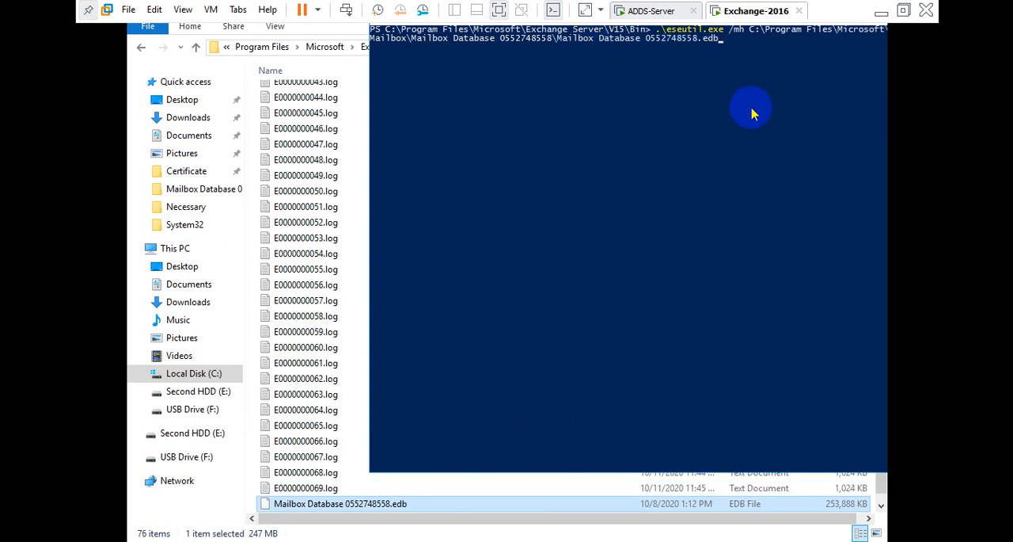
type("\"")
key("Left")
key("Left")
key("Left")
key("Left")
key("Left")
key("Left")
key("Left")
key("Left")
key("Left")
key("Left")
key("Left")
key("Left")
key("Left")
key("Left")
key("Left")
key("Left")
key("Left")
key("Left")
key("Left")
key("Left")
type("\"")
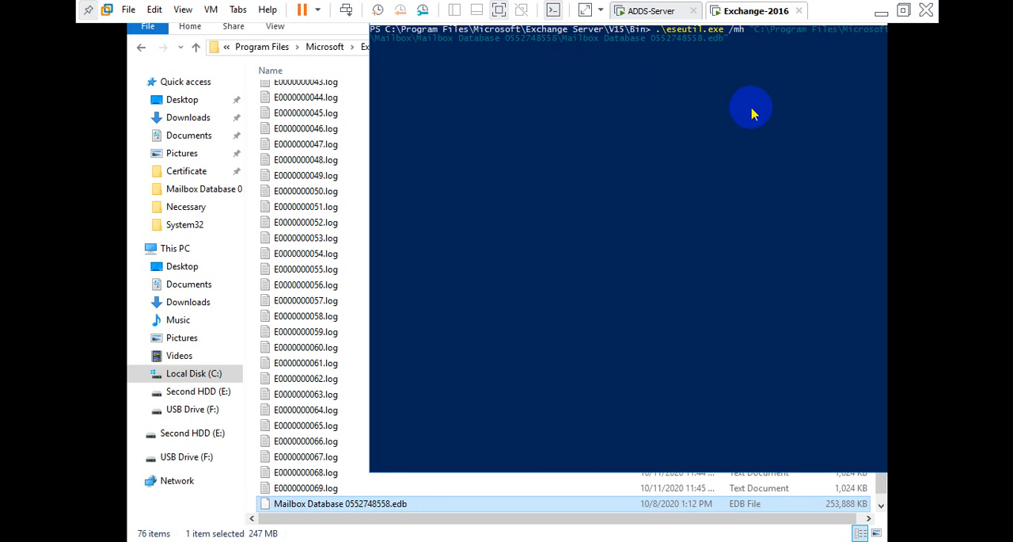
key("Right")
key("Right")
key("Right")
key("Right")
key("Right")
key("Right")
key("Right")
key("Right")
key("Right")
key("Right")
key("Right")
key("Right")
key("Right")
key("Right")
key("Right")
key("Right")
key("Right")
key("Right")
key("Right")
key("Right")
key("Right")
key("Right")
key("Right")
key("Right")
key("Right")
key("Right")
key("Right")
key("Right")
key("Right")
key("Right")
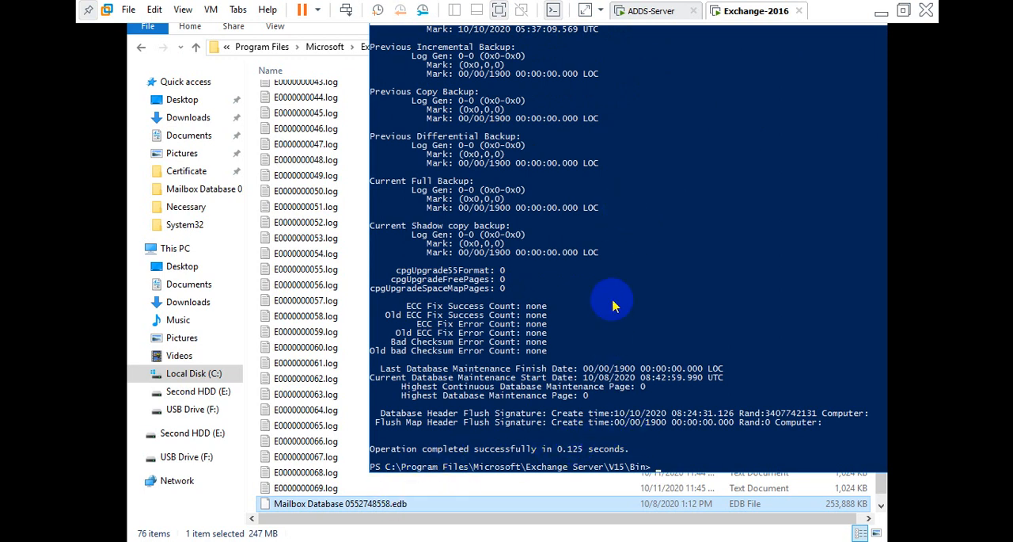
Scroll back through the database header output and highlight the State field.
scroll(646, 295, "up", 6)
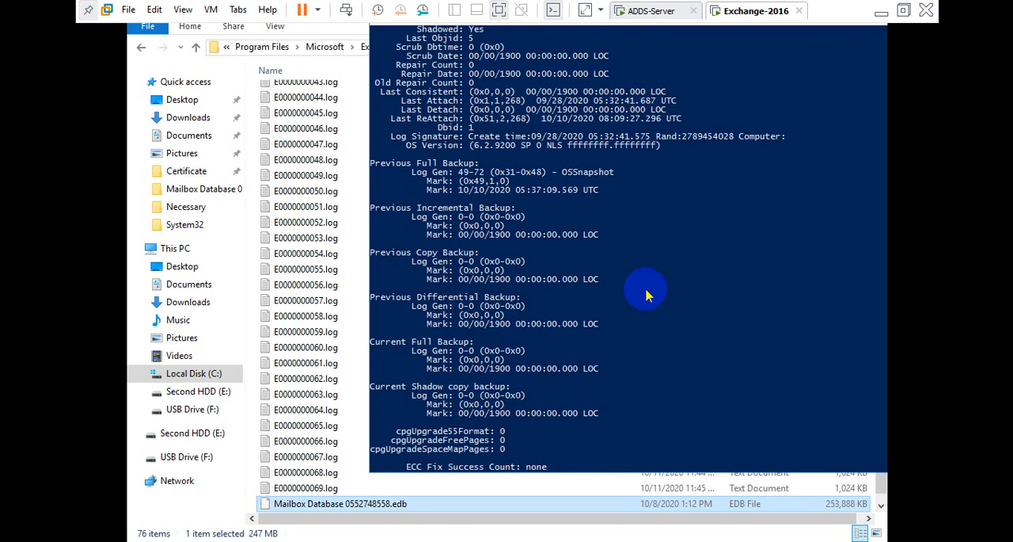
scroll(647, 295, "up", 5)
scroll(646, 295, "up", 1)
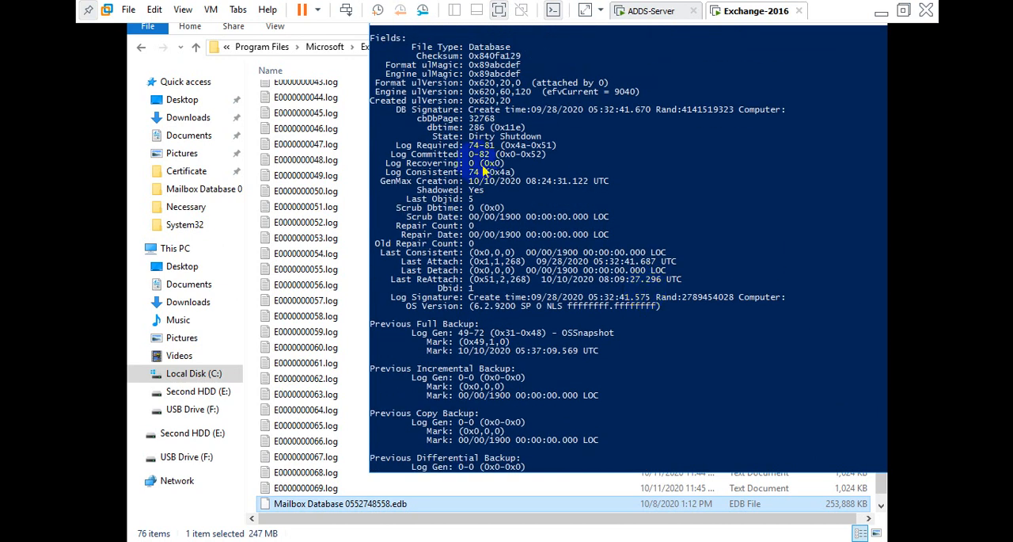
left_click_drag(428, 136, 545, 139)
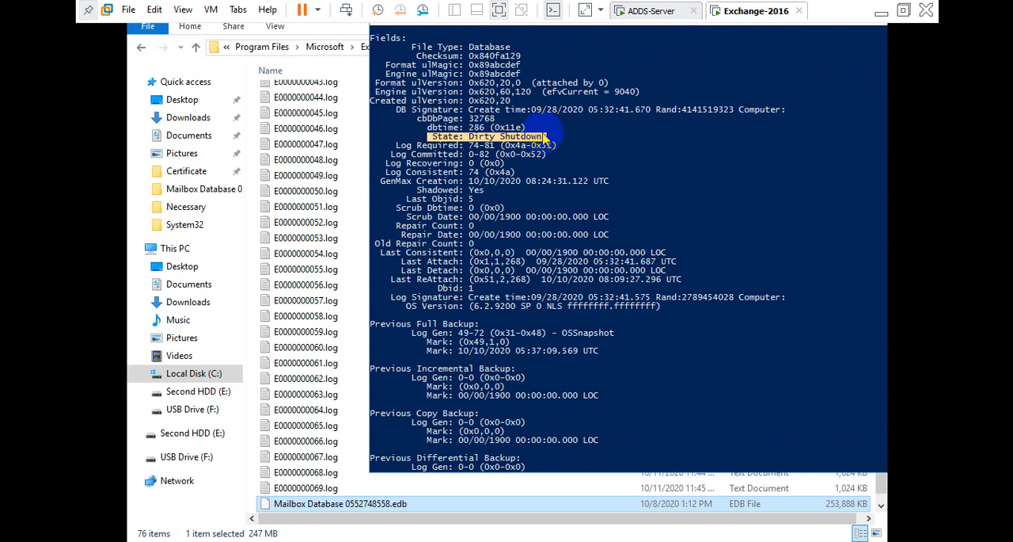
left_click(544, 138)
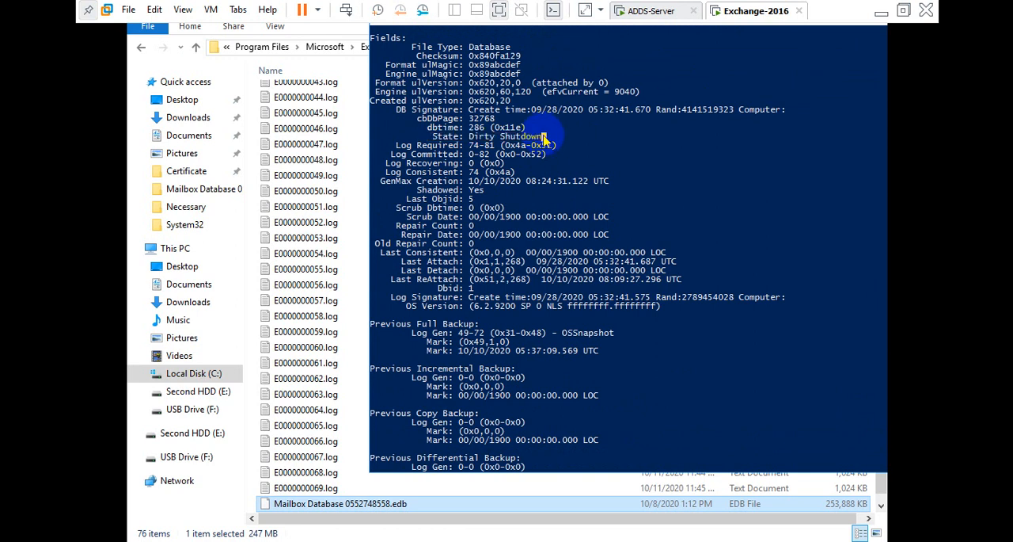
left_click_drag(544, 138, 469, 136)
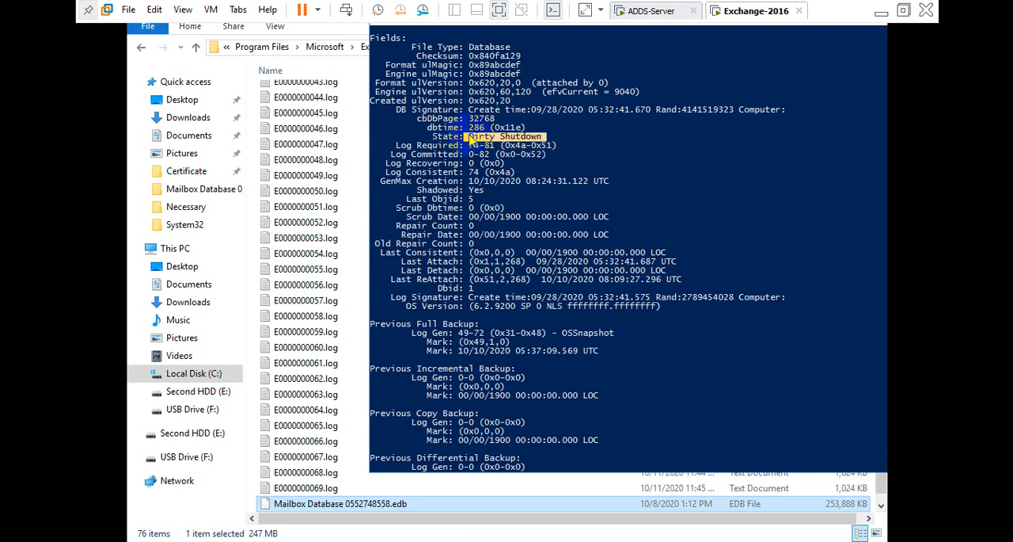
Highlight the State field's value and scroll through the remaining eseutil header output.
left_click(498, 139)
left_click_drag(544, 138, 473, 142)
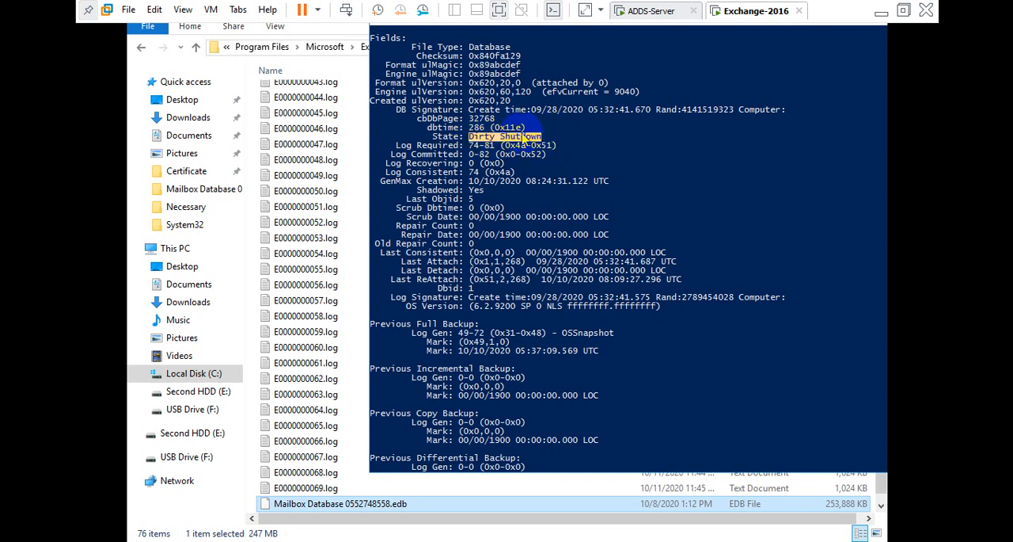
right_click(552, 138)
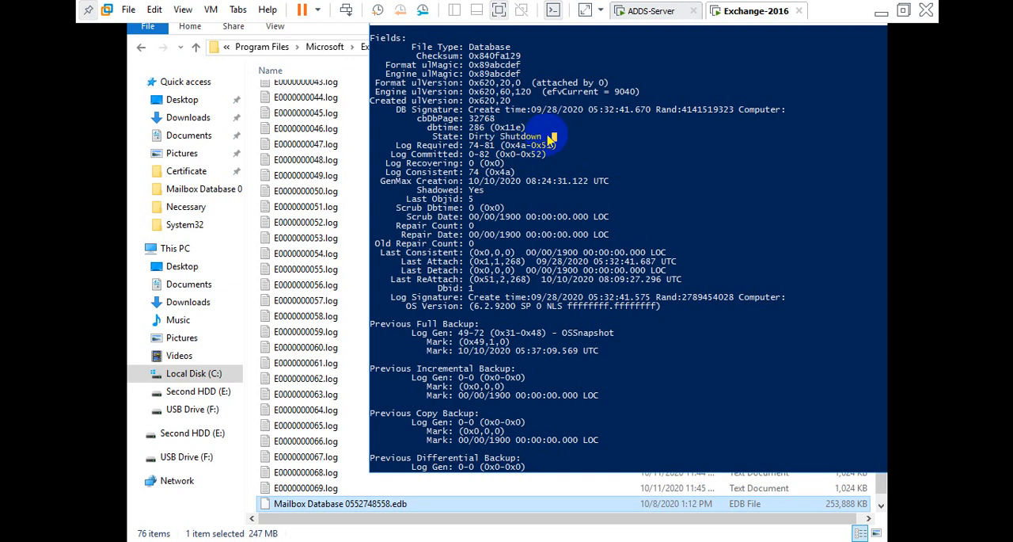
left_click_drag(552, 138, 470, 139)
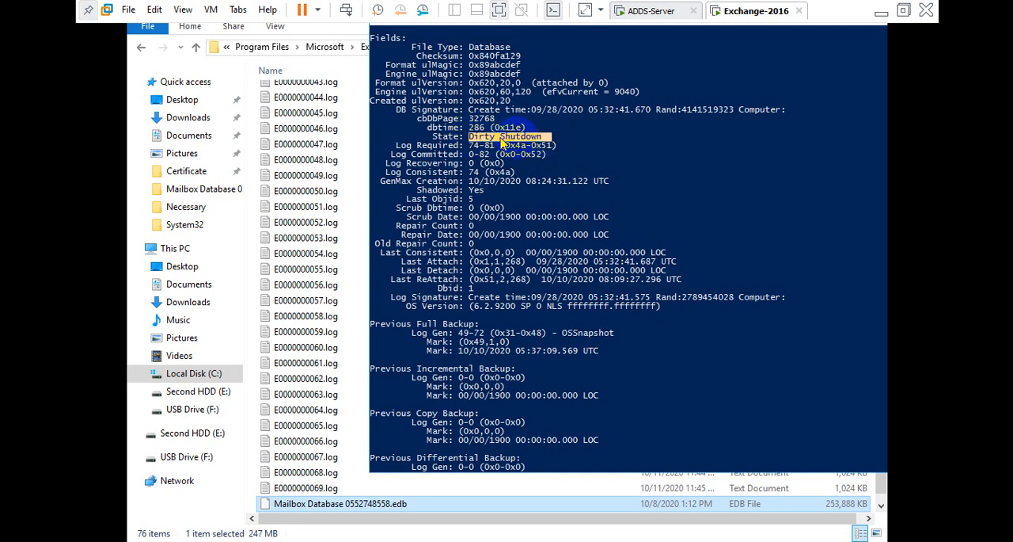
scroll(626, 141, "up", 5)
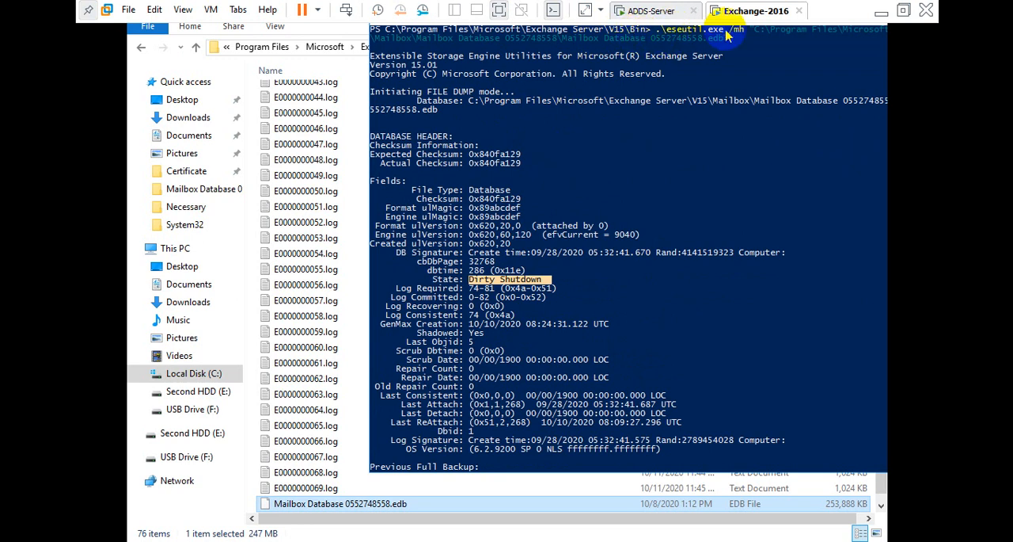
scroll(595, 150, "down", 10)
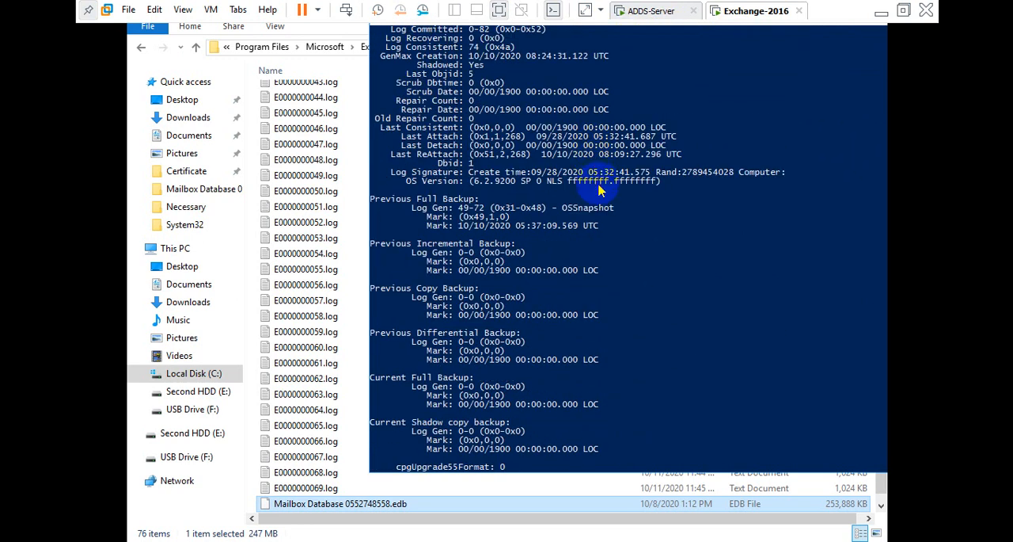
scroll(592, 185, "down", 11)
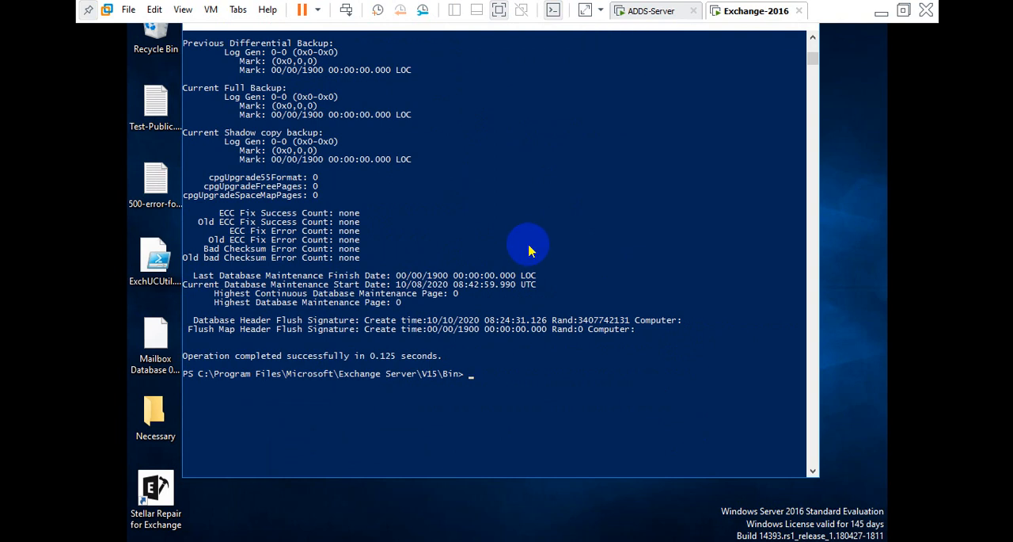
scroll(529, 245, "up", 15)
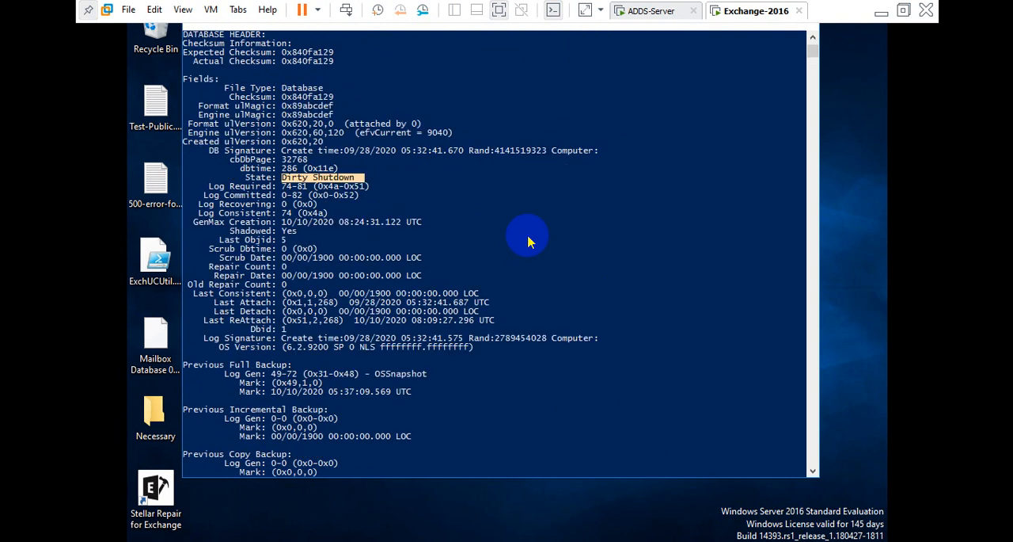
left_click(423, 192)
scroll(506, 238, "down", 11)
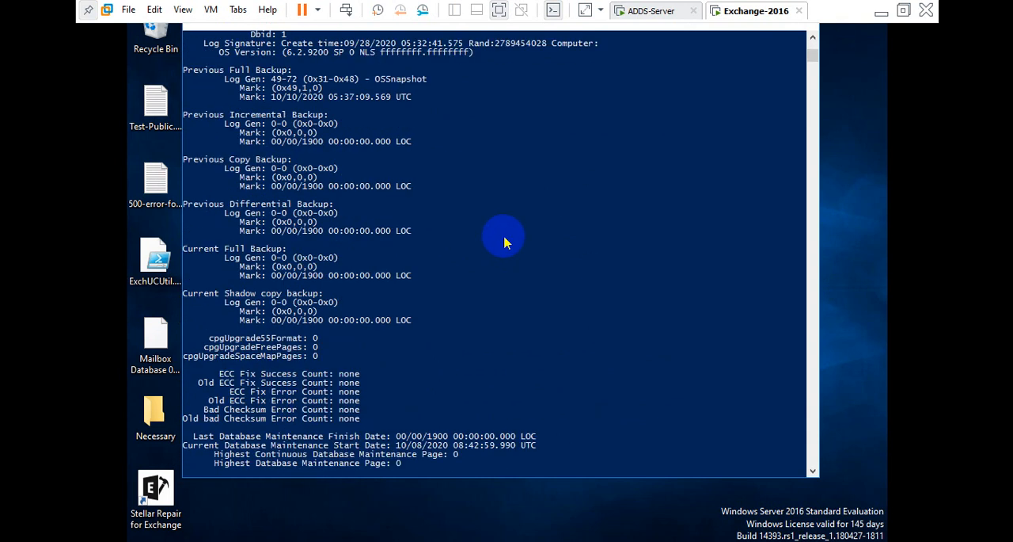
scroll(507, 243, "down", 5)
Examine the E00.chk checkpoint file and E00.log file in the database folder.
left_click(326, 540)
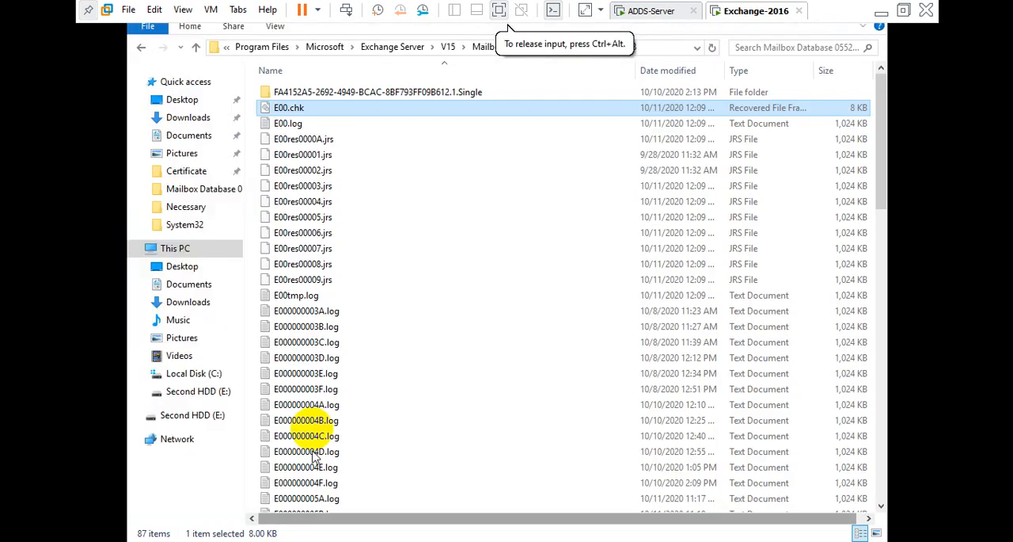
left_click(296, 129)
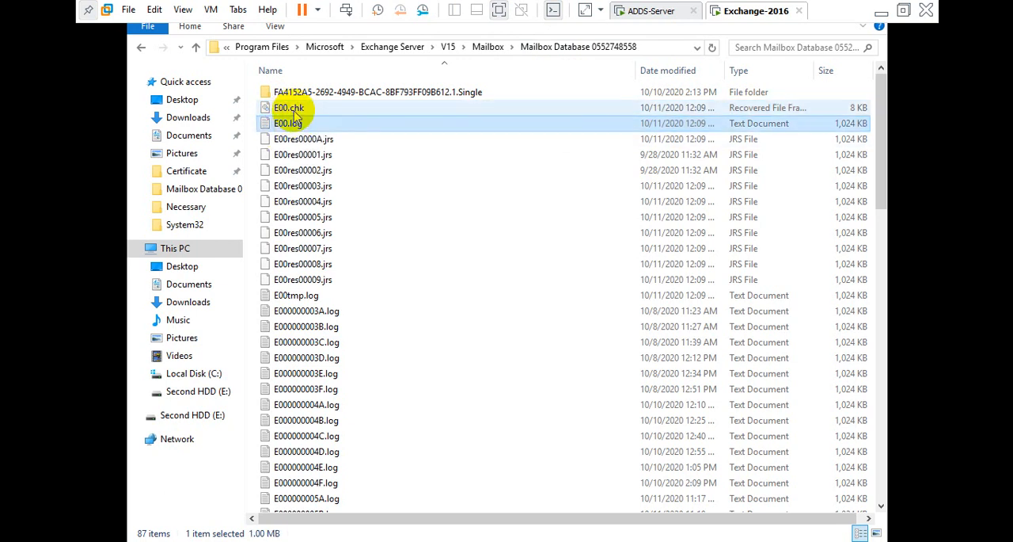
left_click(296, 112)
left_click(297, 126)
left_click(299, 114)
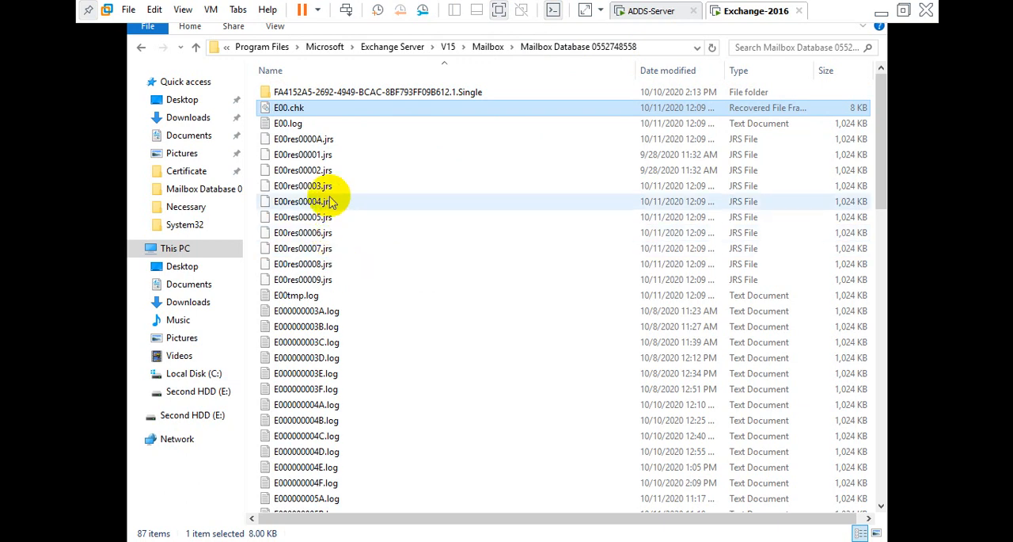
left_click(291, 124)
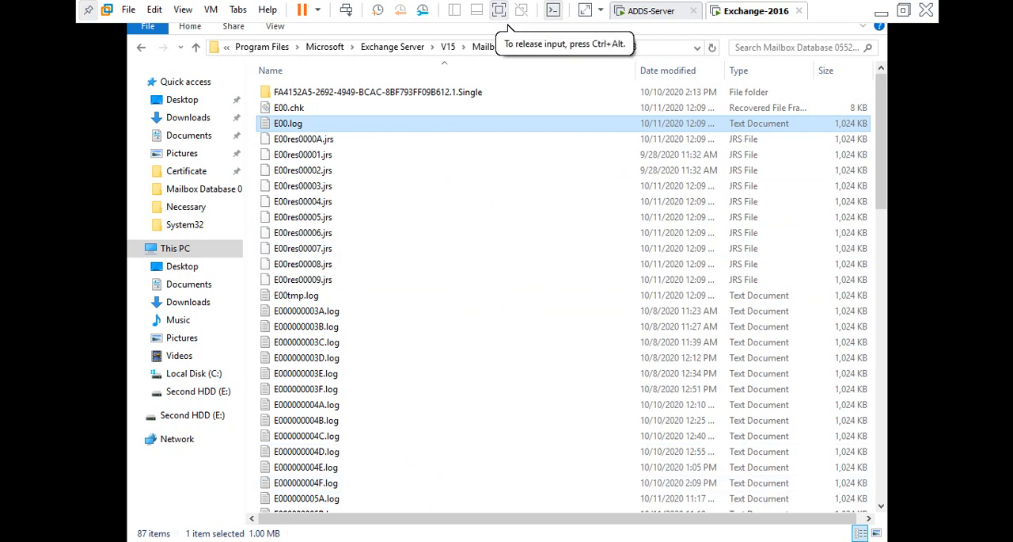
Switch to PowerShell and run .\eseutil.exe /r without any further arguments.
mouse_move(407, 535)
left_click(468, 496)
left_click(444, 348)
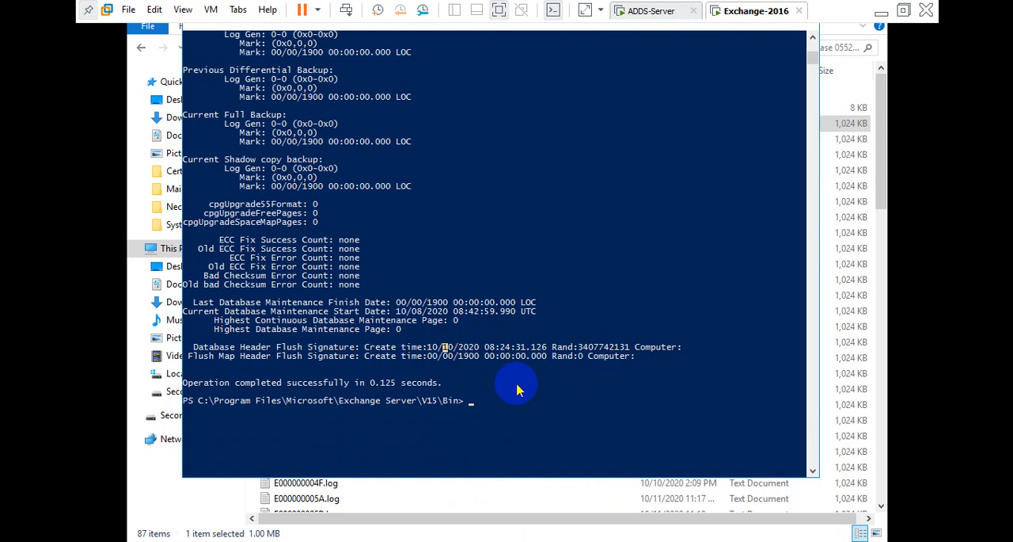
type(".\\ese")
key("Tab")
key("Tab")
key("Tab")
key("Tab")
key("BackSpace")
key("BackSpace")
key("BackSpace")
key("BackSpace")
key("BackSpace")
key("BackSpace")
key("BackSpace")
type("util")
key("Tab")
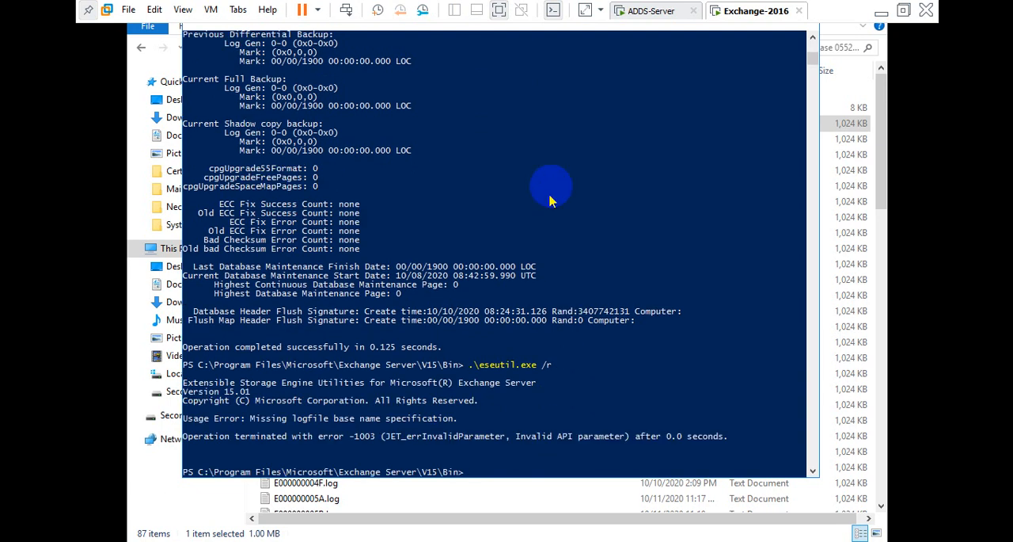
Recall the previous eseutil command and append the E00 log base name and the /l switch.
scroll(452, 295, "down", 4)
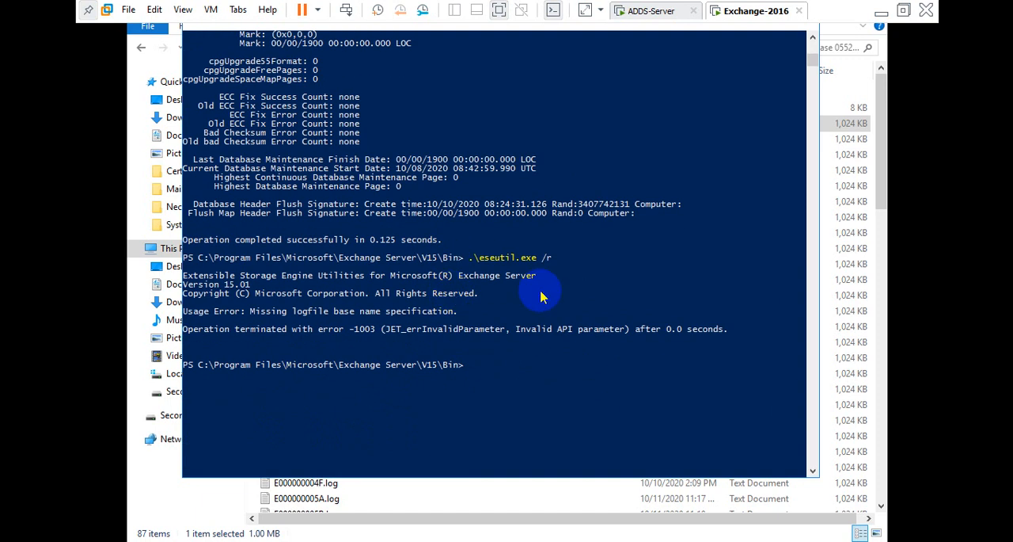
key("Up")
type("E00 /l")
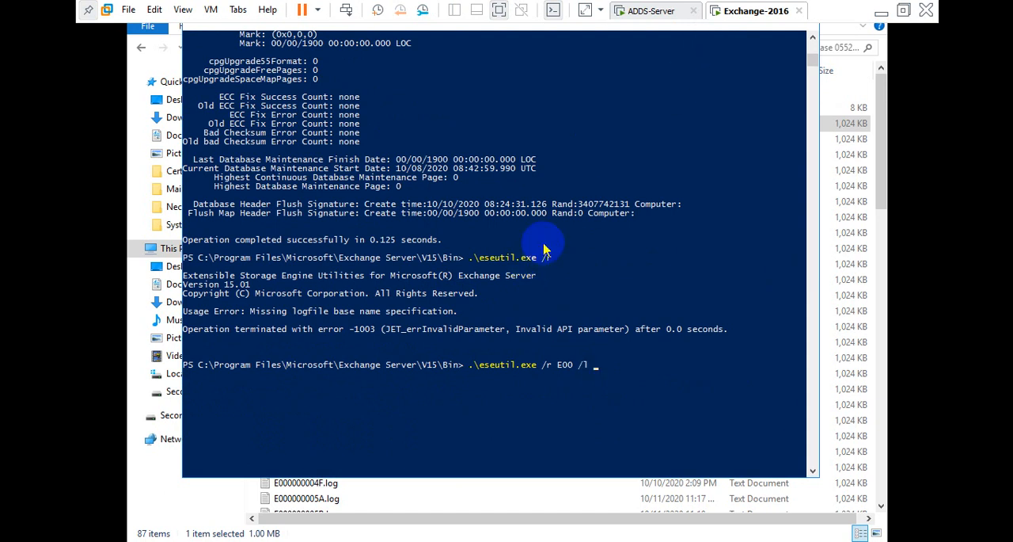
left_click(903, 12)
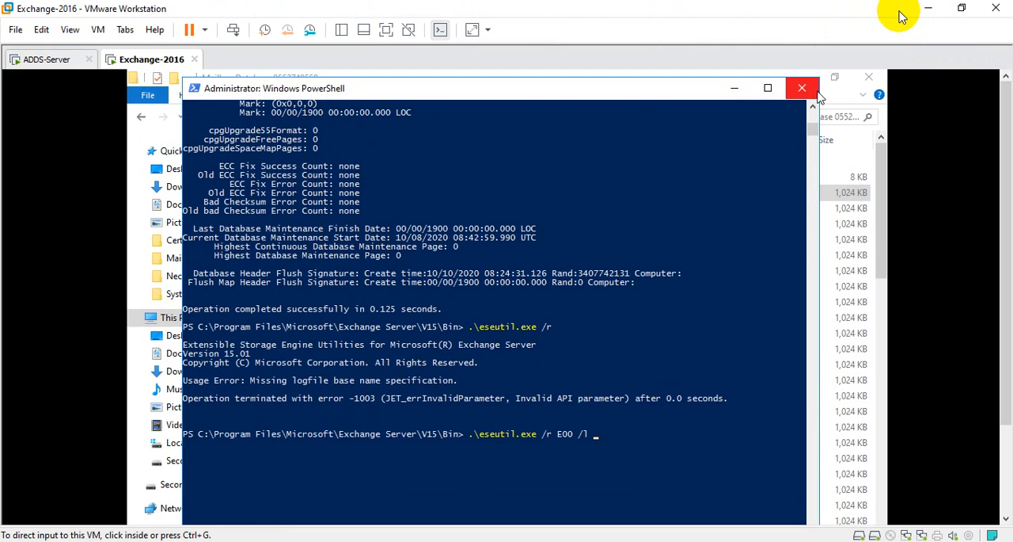
left_click_drag(409, 92, 567, 121)
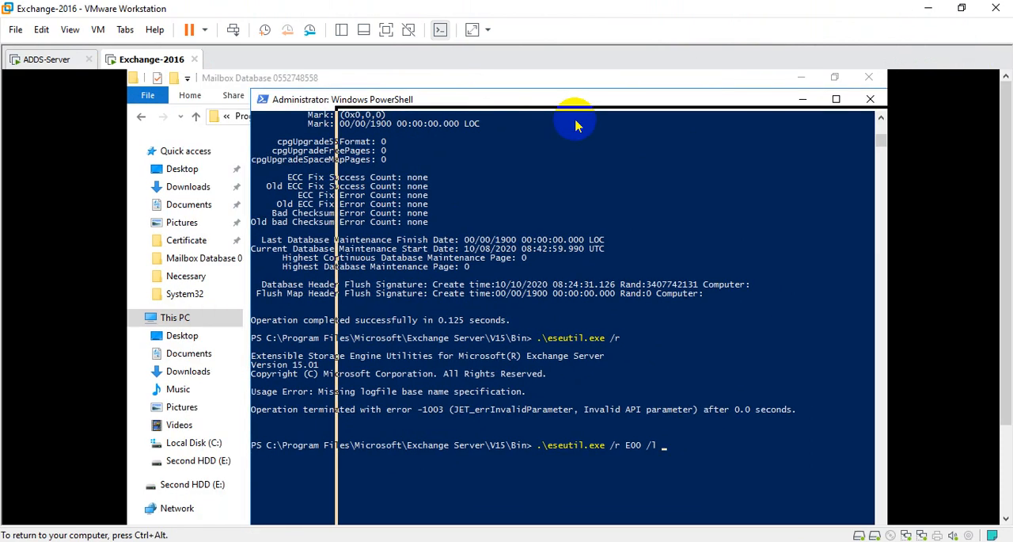
left_click(323, 118)
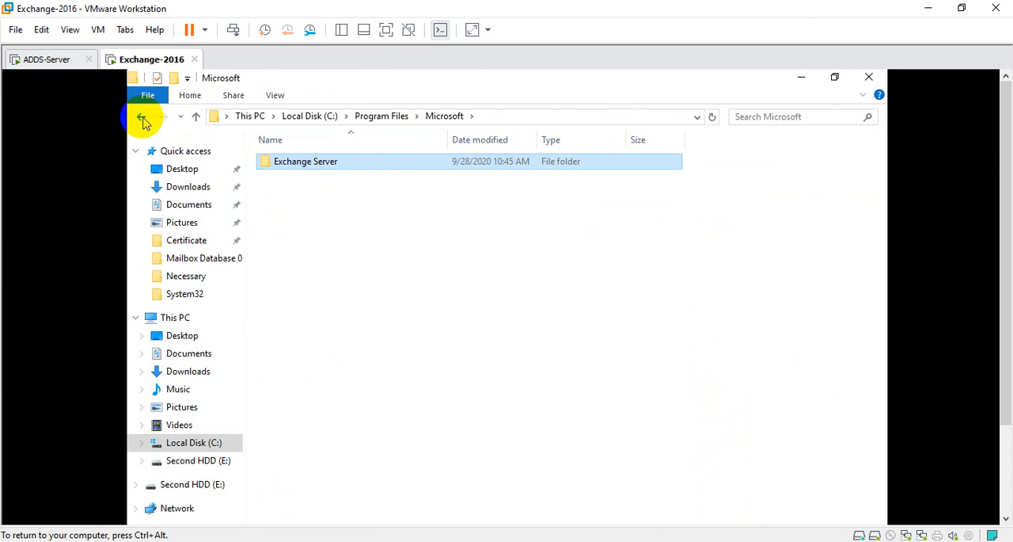
left_click(141, 116)
left_click(650, 118)
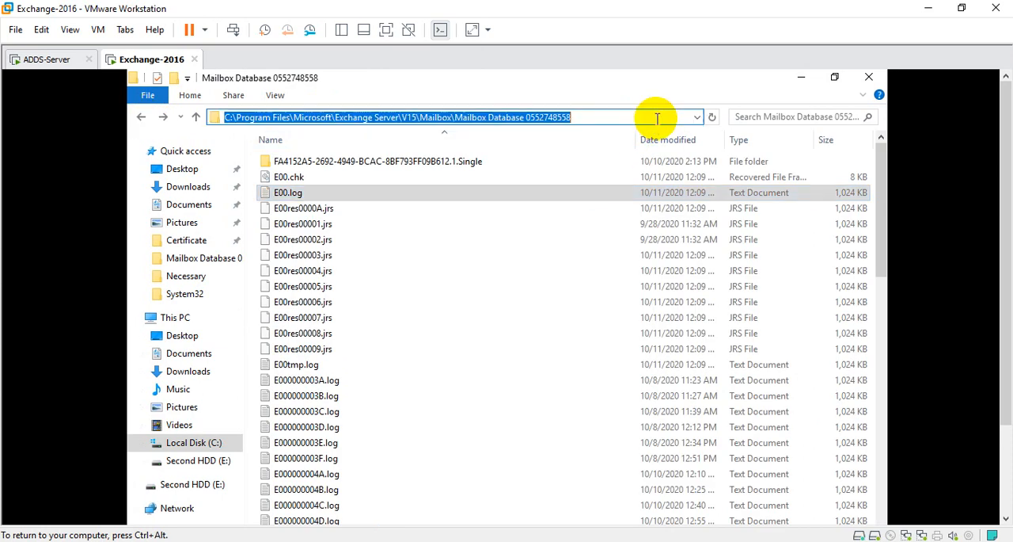
right_click(443, 122)
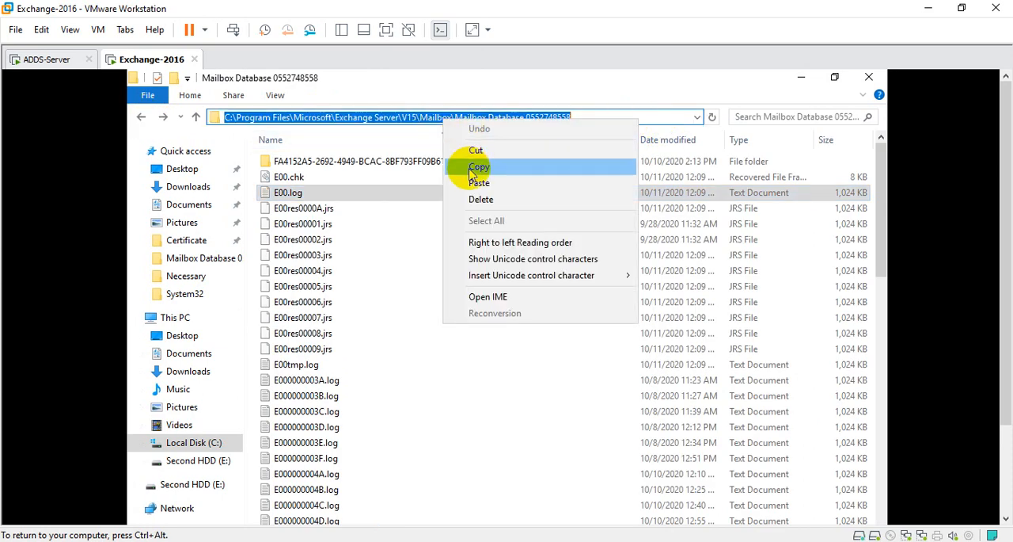
left_click(462, 163)
Paste the quoted database folder path after the /l switch in PowerShell.
left_click(386, 29)
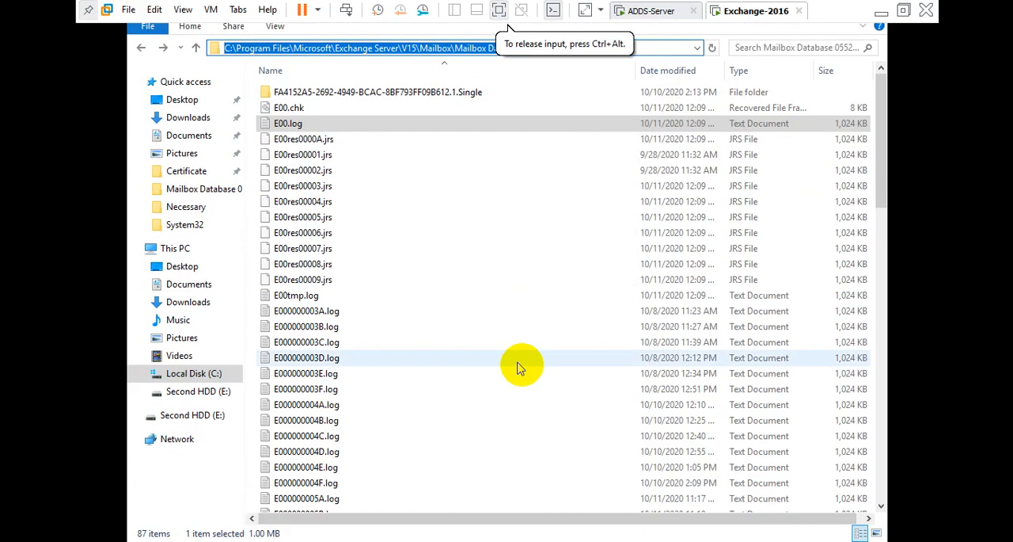
mouse_move(400, 540)
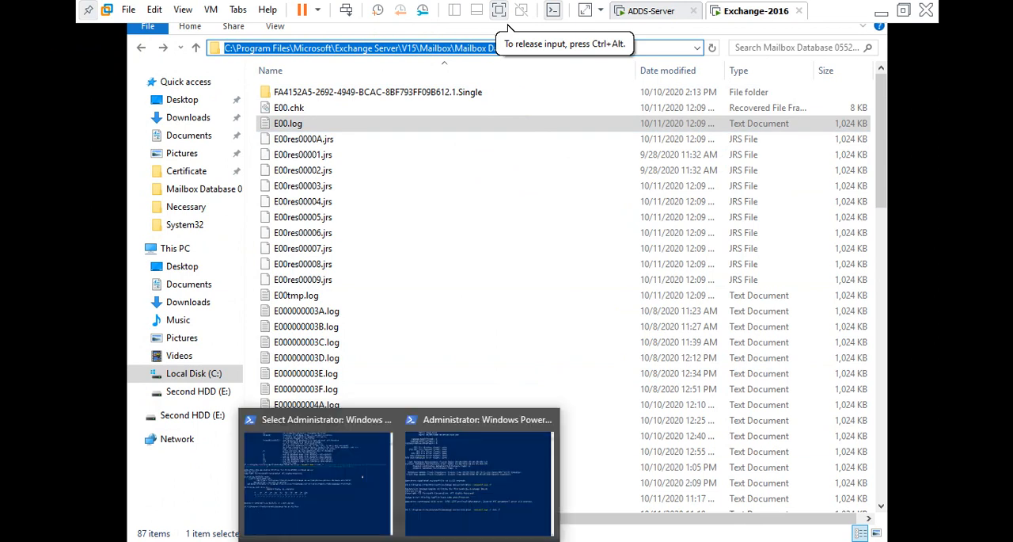
left_click(501, 487)
left_click(499, 412)
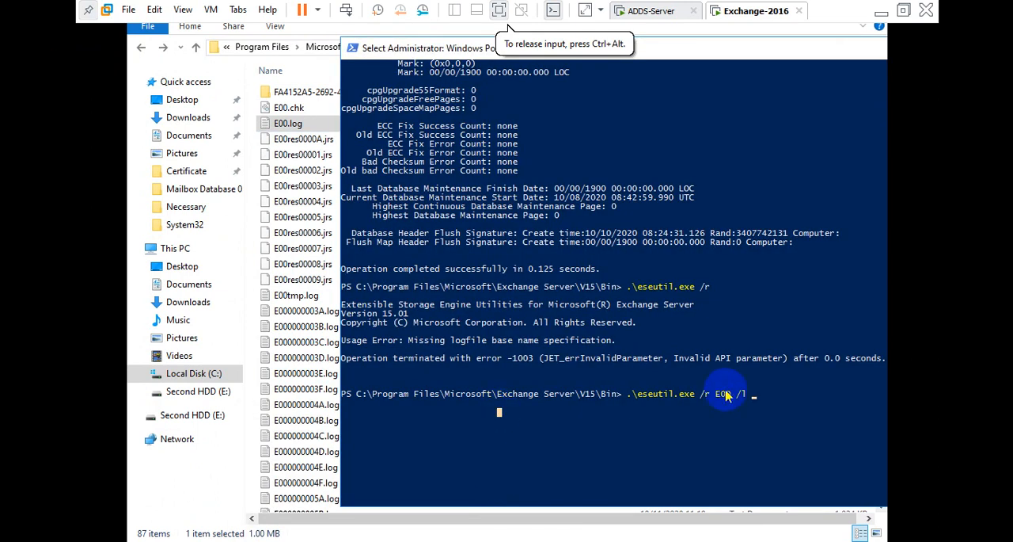
key("Escape")
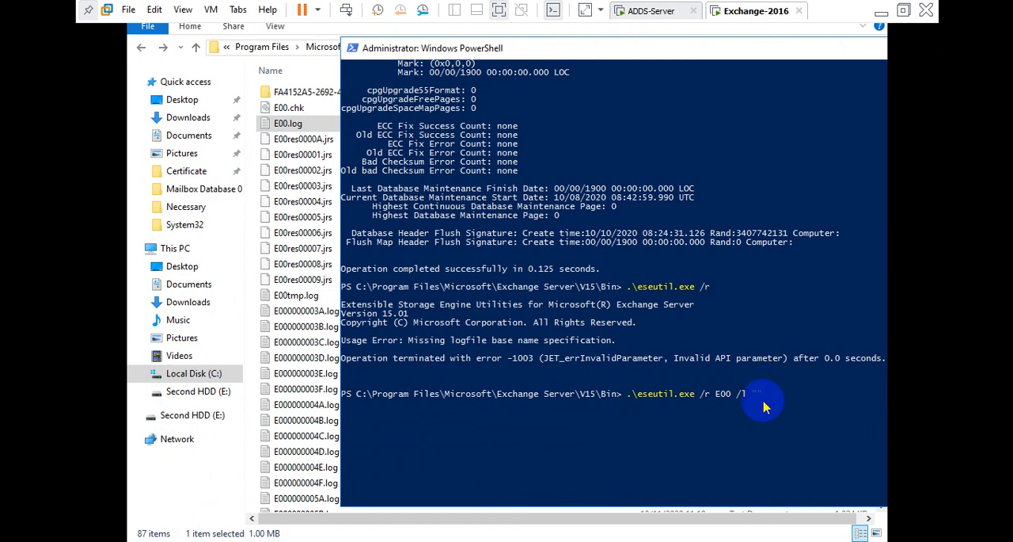
right_click(756, 403)
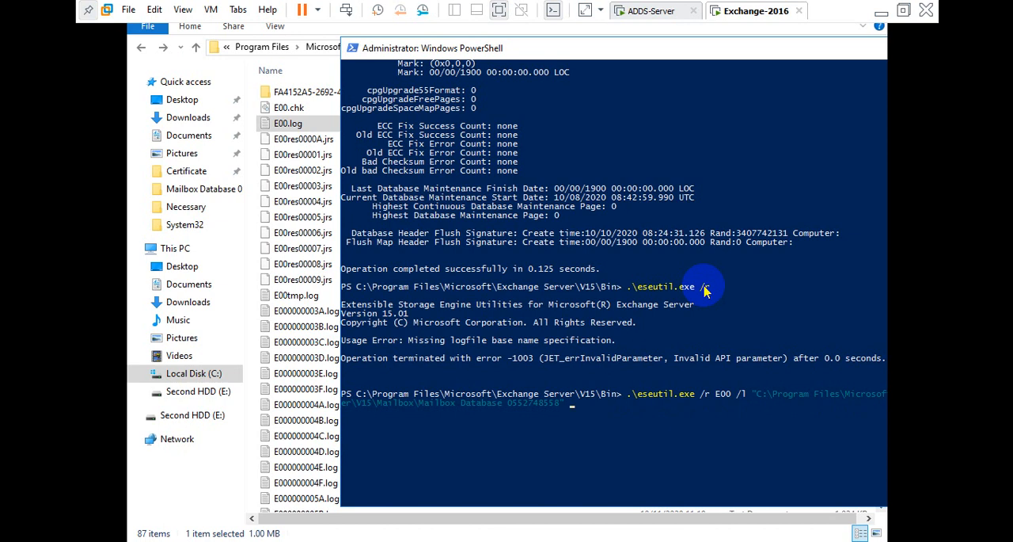
Try to run eseutil /r E00 with the database folder path added as a second argument.
type("/d")
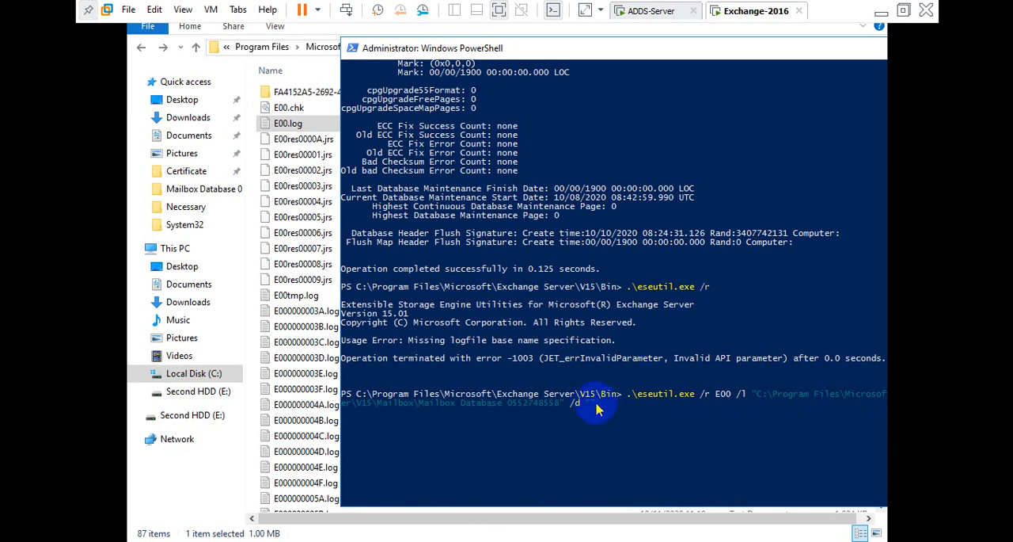
right_click(586, 405)
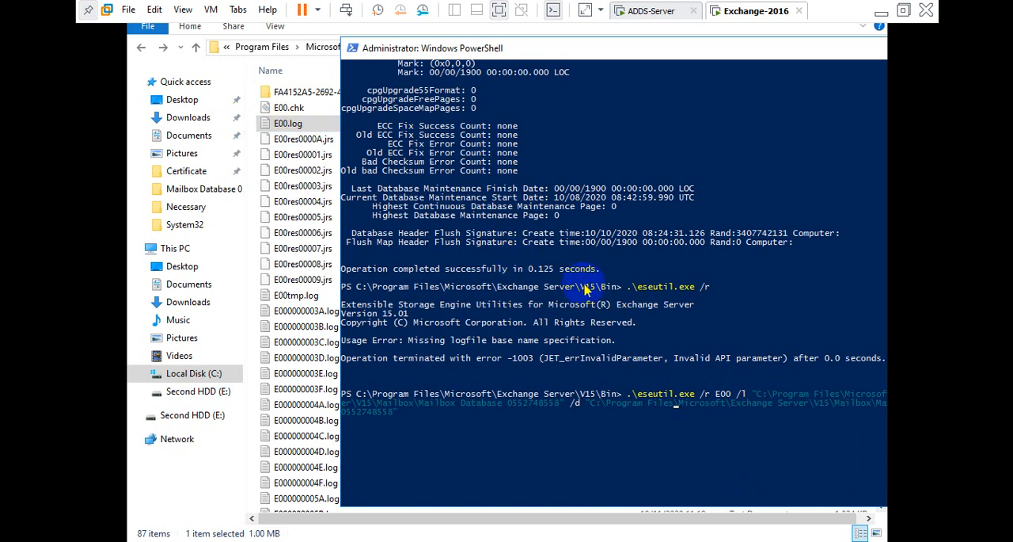
key("BackSpace")
key("BackSpace")
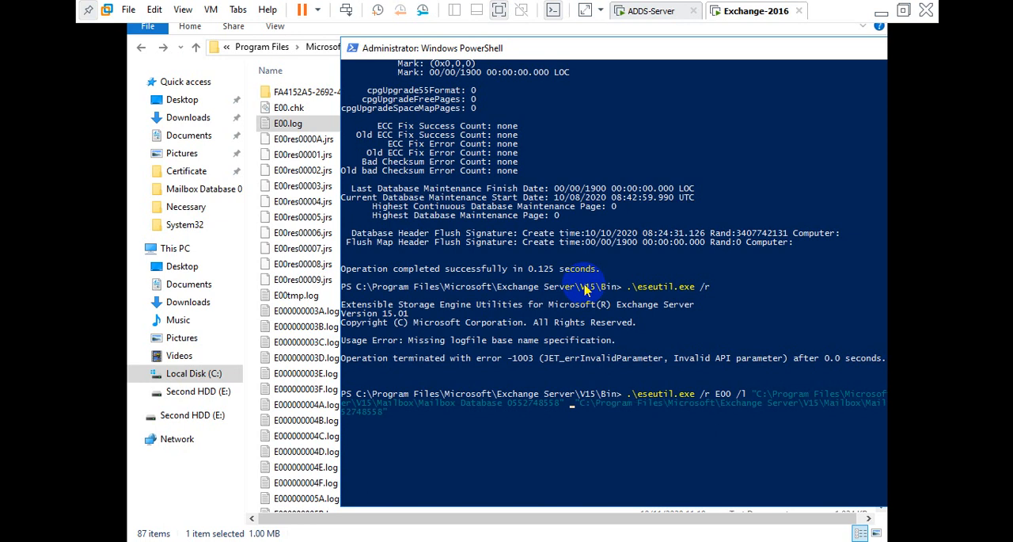
key("Return")
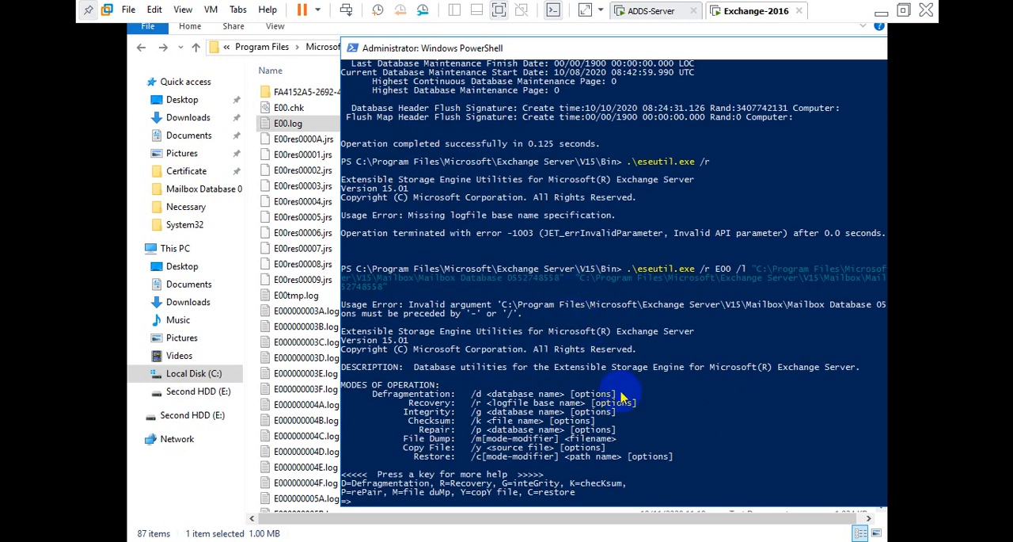
Scroll through the eseutil usage output and open the Recovery help section.
scroll(621, 398, "down", 1)
scroll(622, 398, "down", 1)
scroll(622, 399, "down", 1)
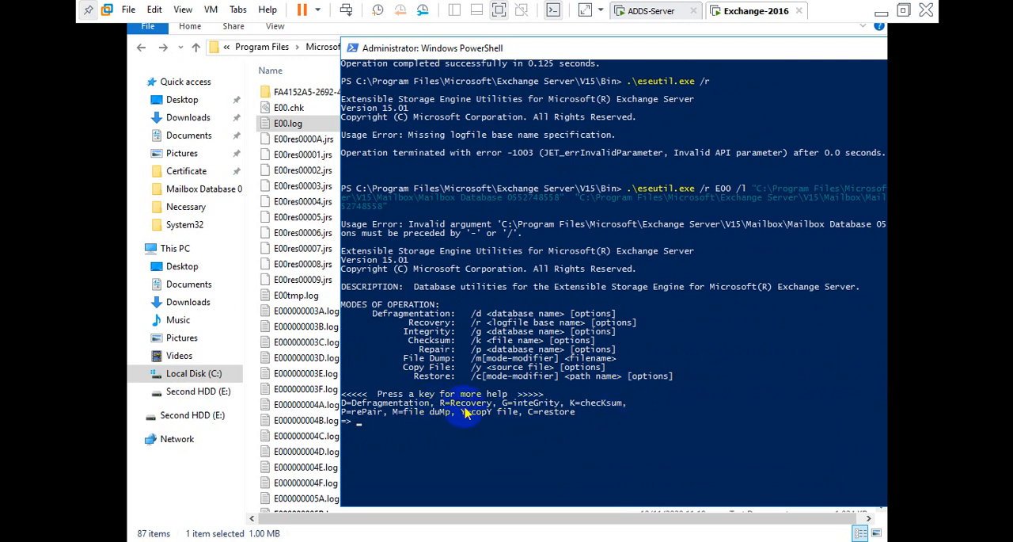
key("r")
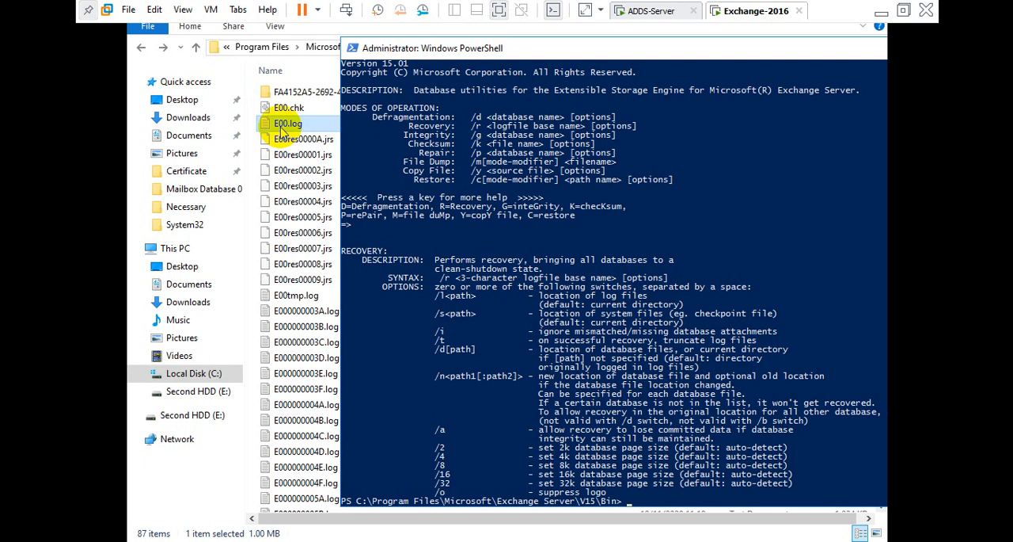
key("ctrl+v")
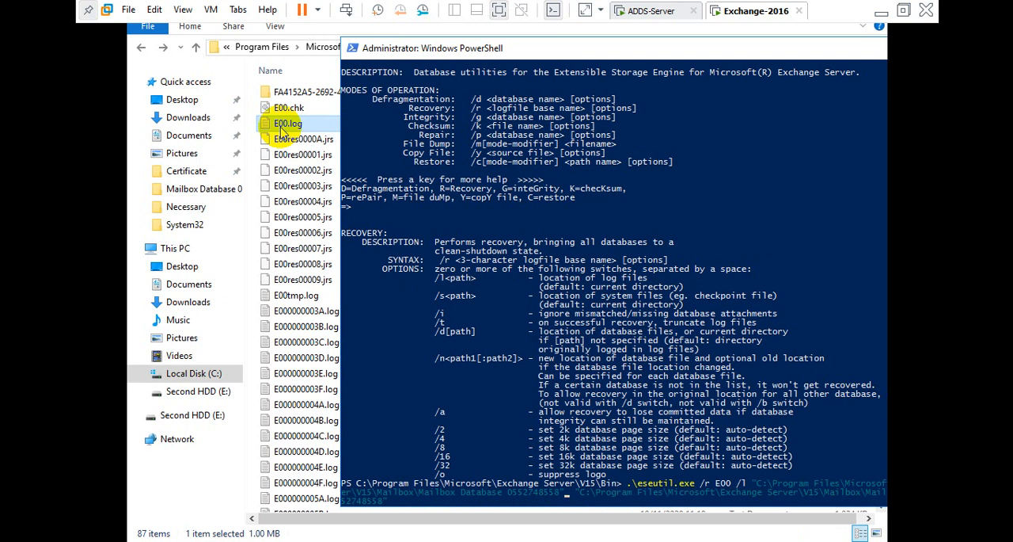
key("Right")
type("/")
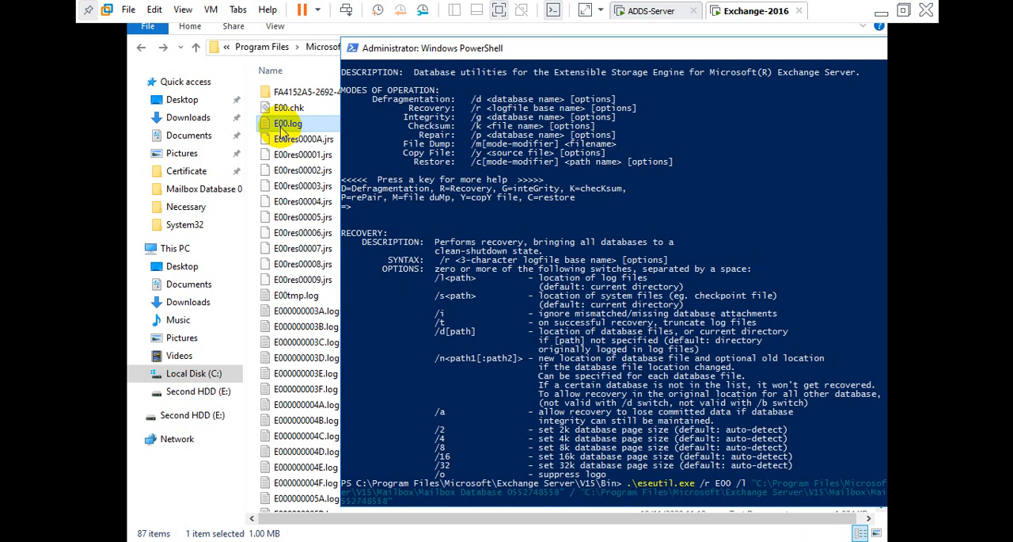
type("d")
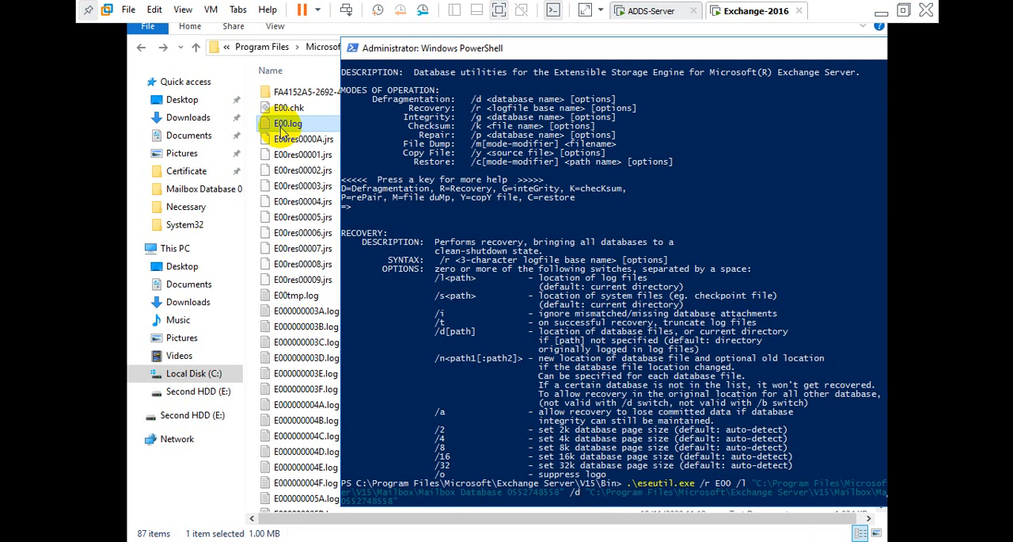
Run the eseutil soft recovery command with the /l and /d database folder paths.
key("Right")
key("Right")
key("Right")
key("Right")
key("Right")
key("Right")
key("Right")
key("Right")
key("Right")
key("Right")
key("Right")
key("Right")
key("Right")
key("Right")
key("Right")
key("Right")
key("Right")
key("Right")
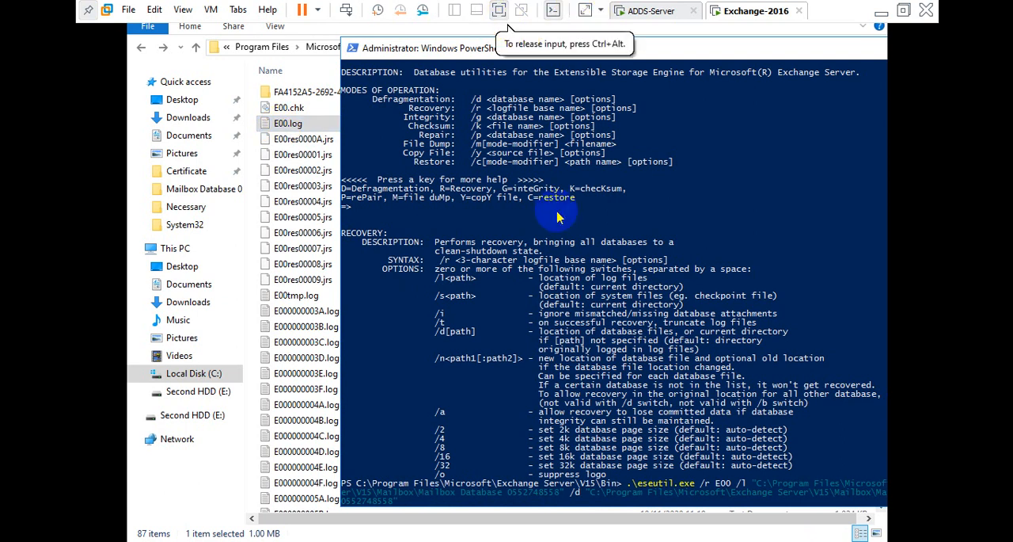
scroll(532, 262, "down", 9)
left_click(531, 262)
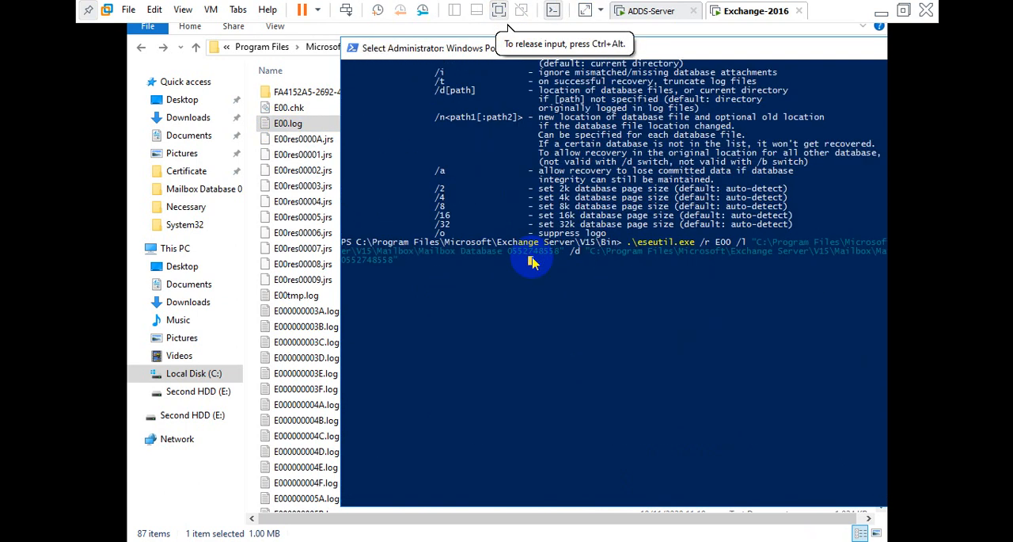
key("Return")
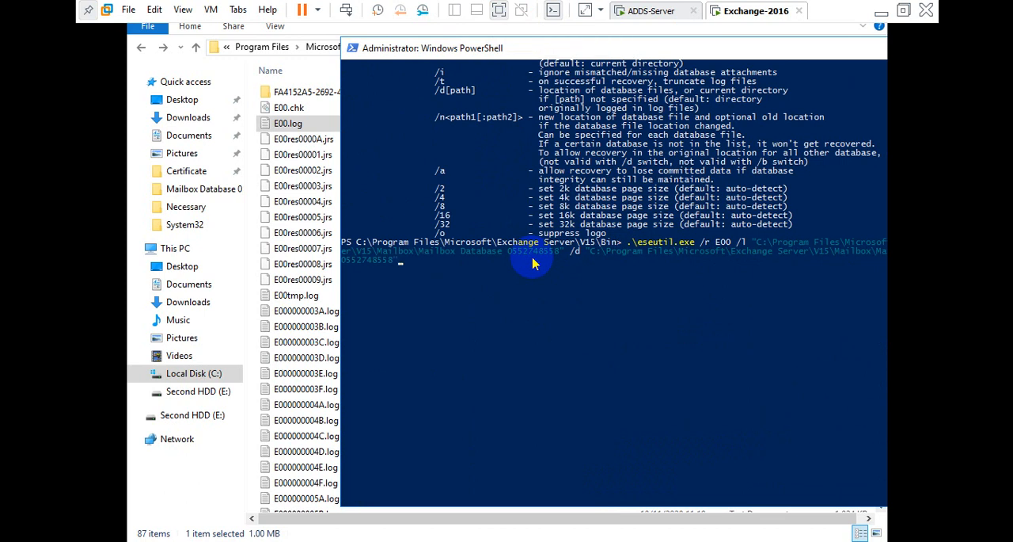
key("Return")
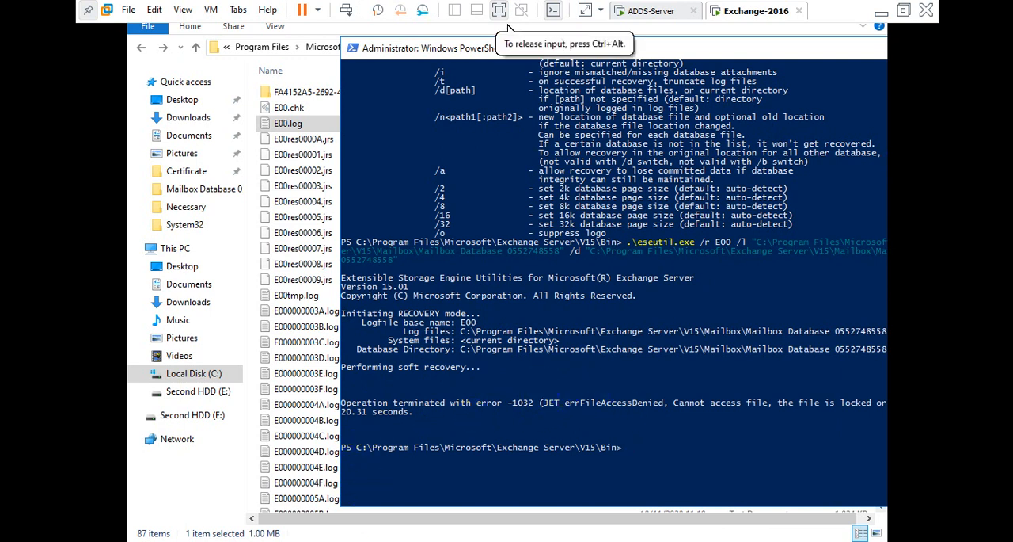
Review the soft recovery progress and result in the PowerShell output.
left_click(312, 489)
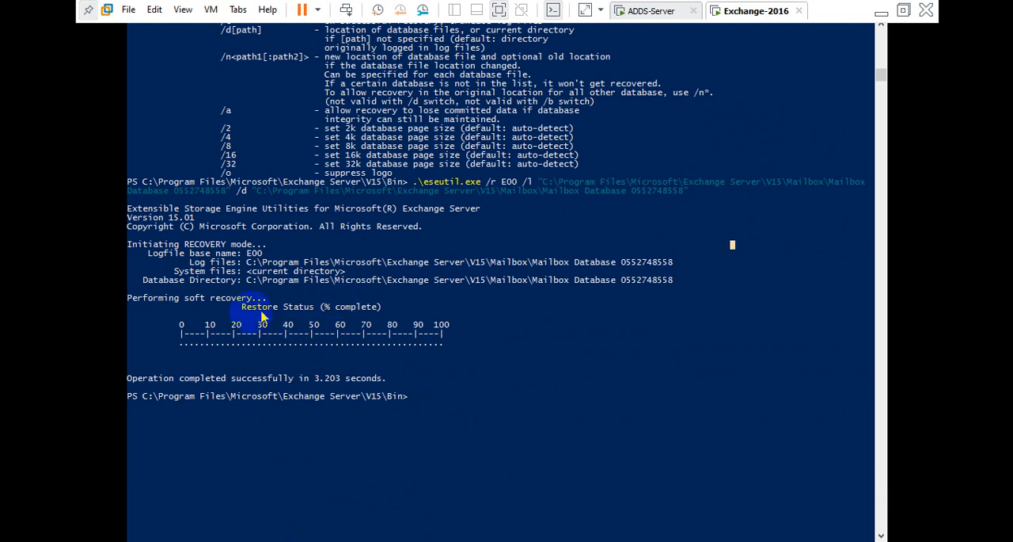
left_click_drag(165, 326, 457, 346)
left_click(457, 346)
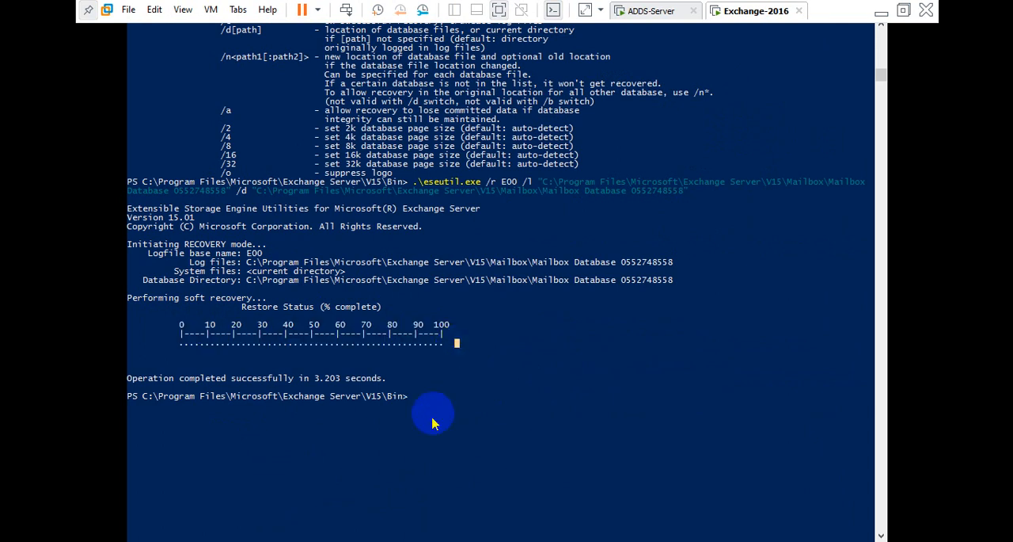
Check the mailbox database's status in the Exchange admin center and the administrator's web mailbox.
left_click(615, 18)
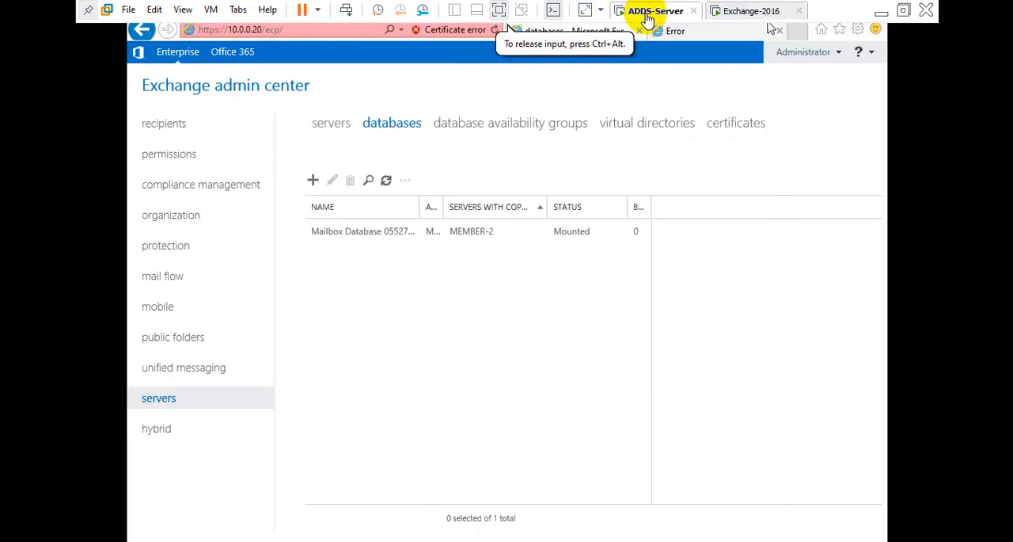
left_click(386, 181)
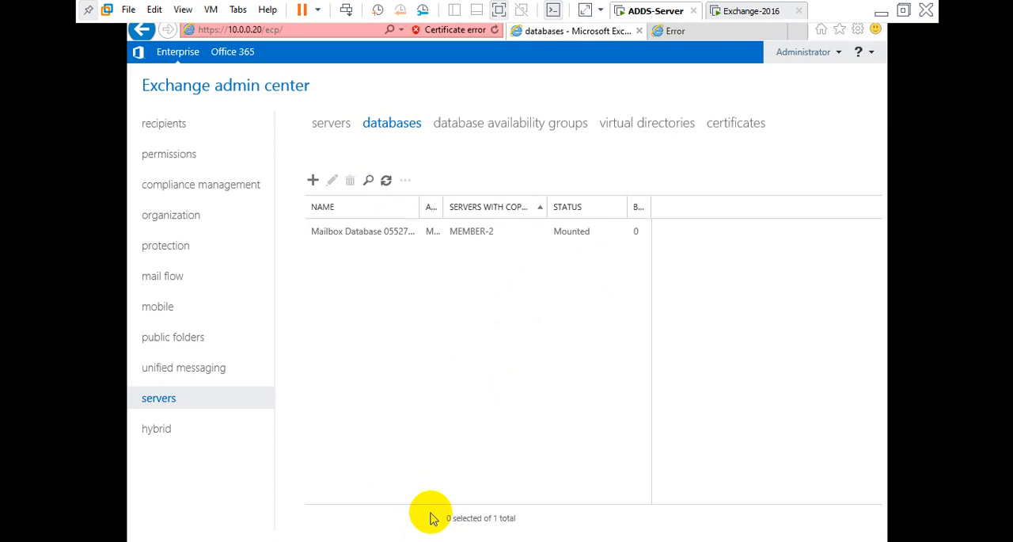
left_click(750, 12)
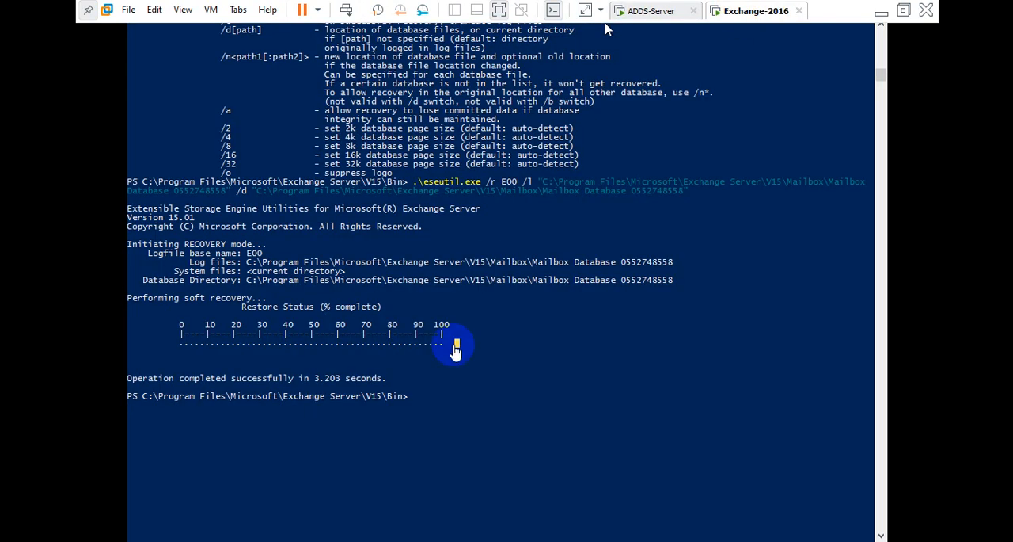
left_click(650, 11)
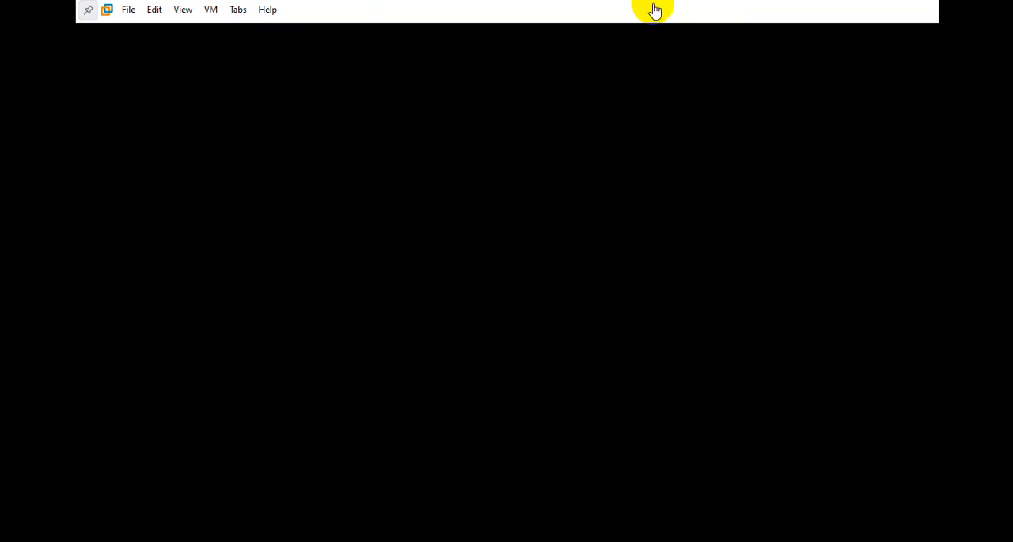
left_click(570, 233)
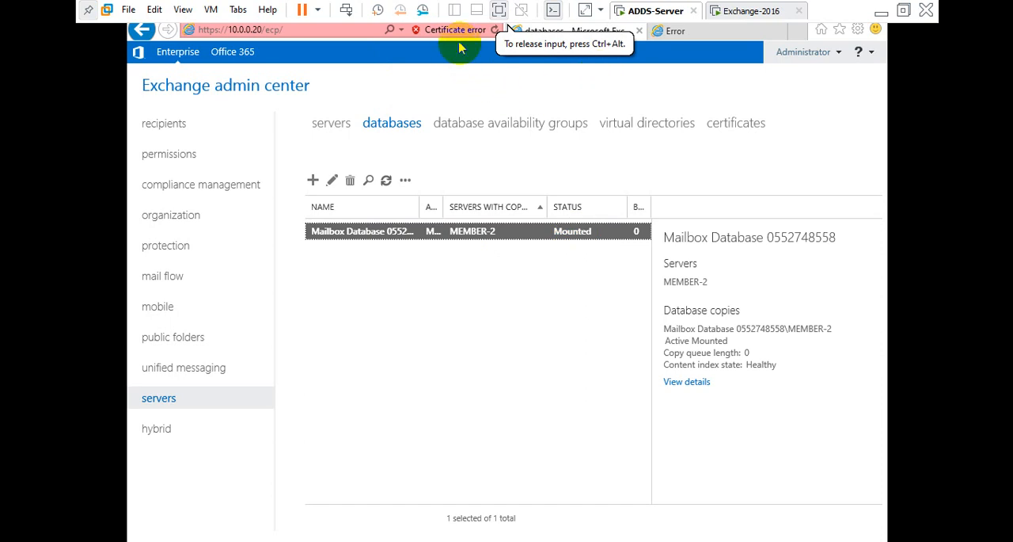
left_click(732, 31)
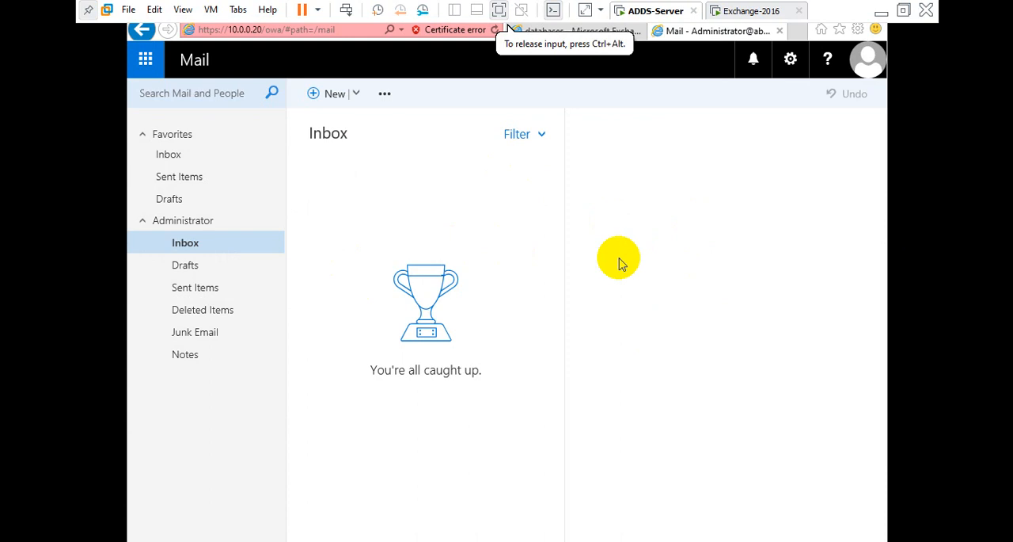
left_click(570, 31)
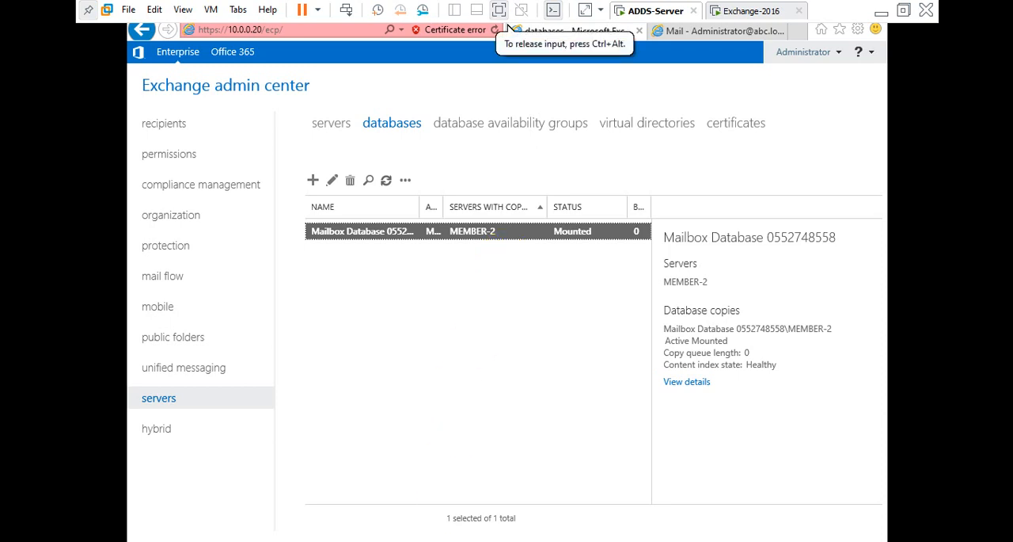
left_click(748, 10)
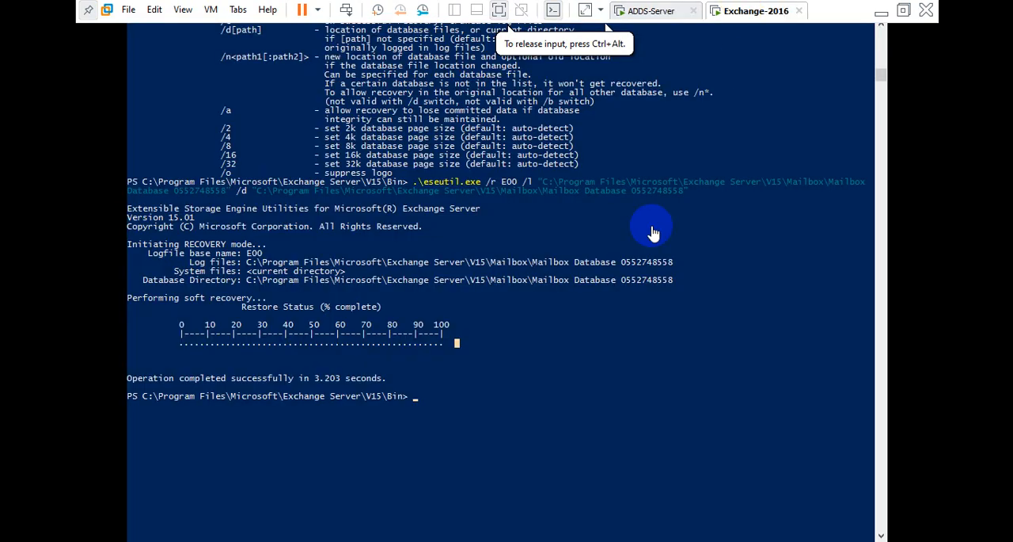
Read through the eseutil recovery and consistency steps in the Exchange database repair guide document.
left_click(555, 372)
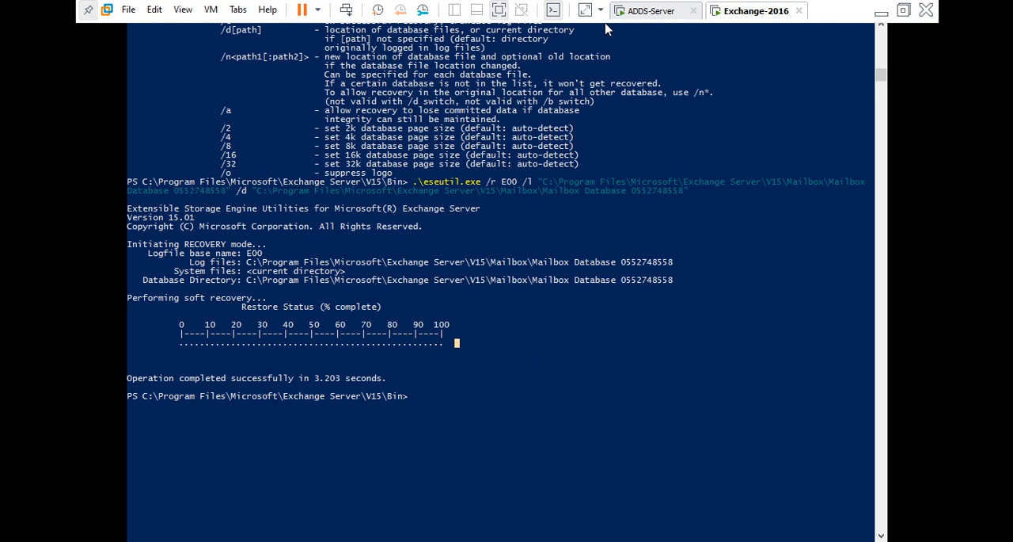
left_click(436, 540)
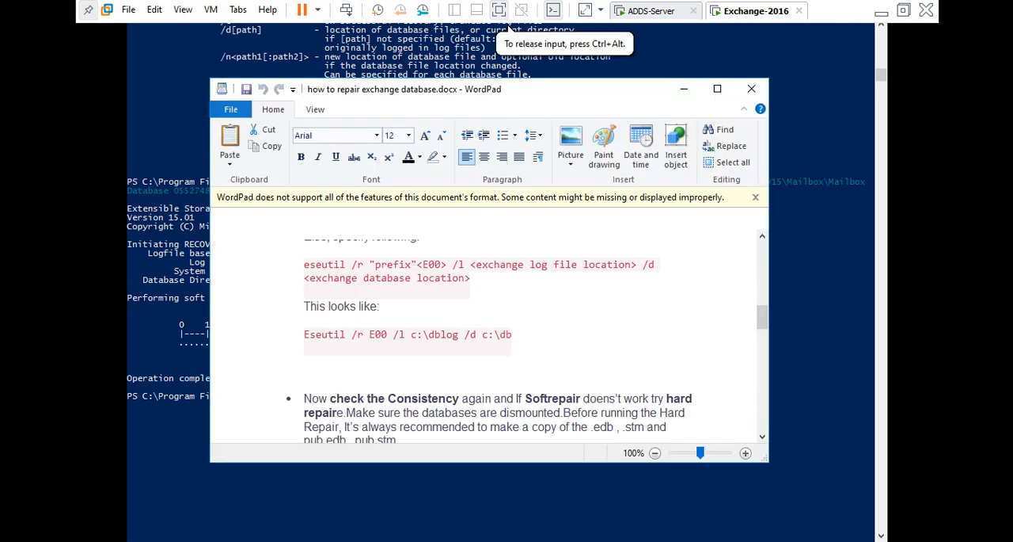
scroll(576, 297, "down", 5)
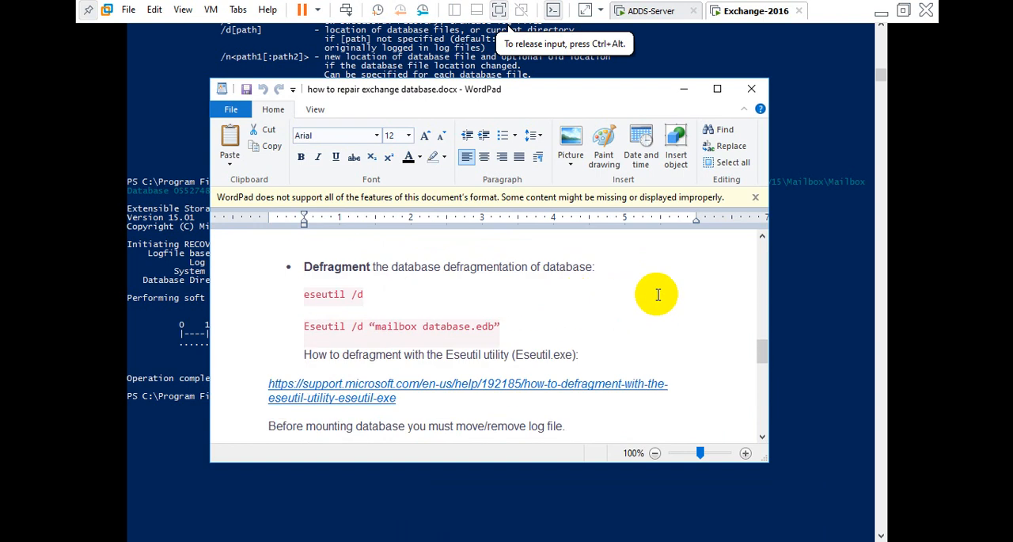
scroll(658, 294, "down", 5)
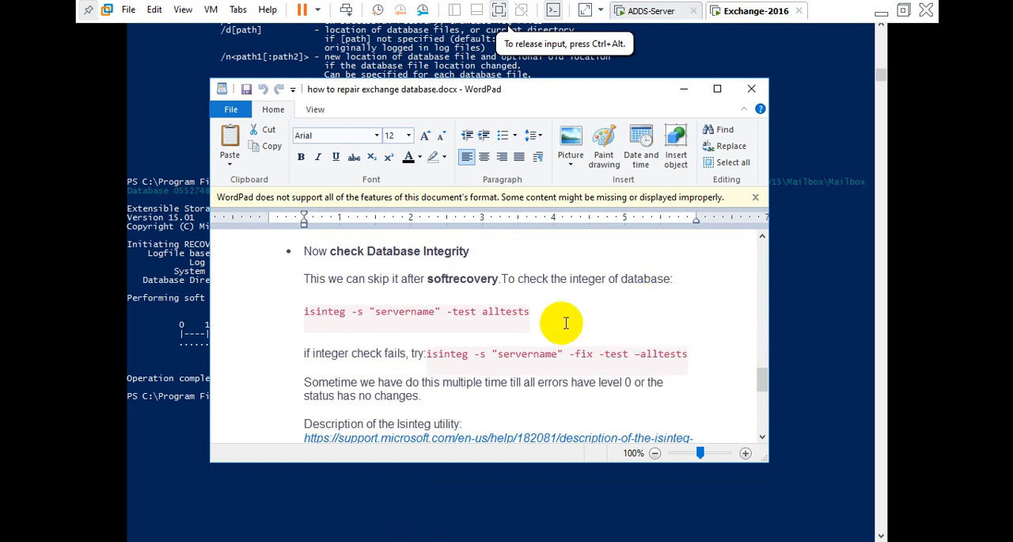
scroll(396, 348, "up", 5)
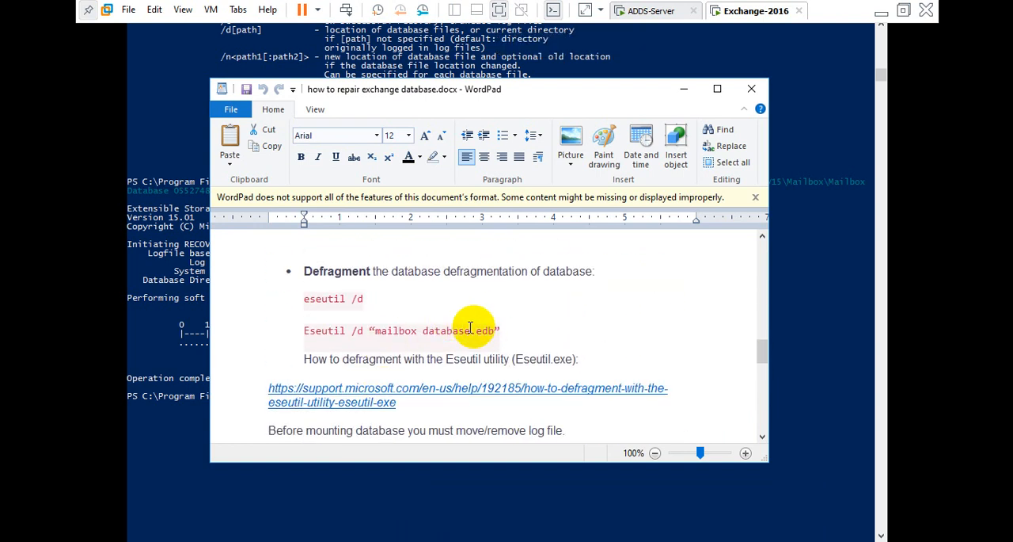
scroll(515, 327, "down", 8)
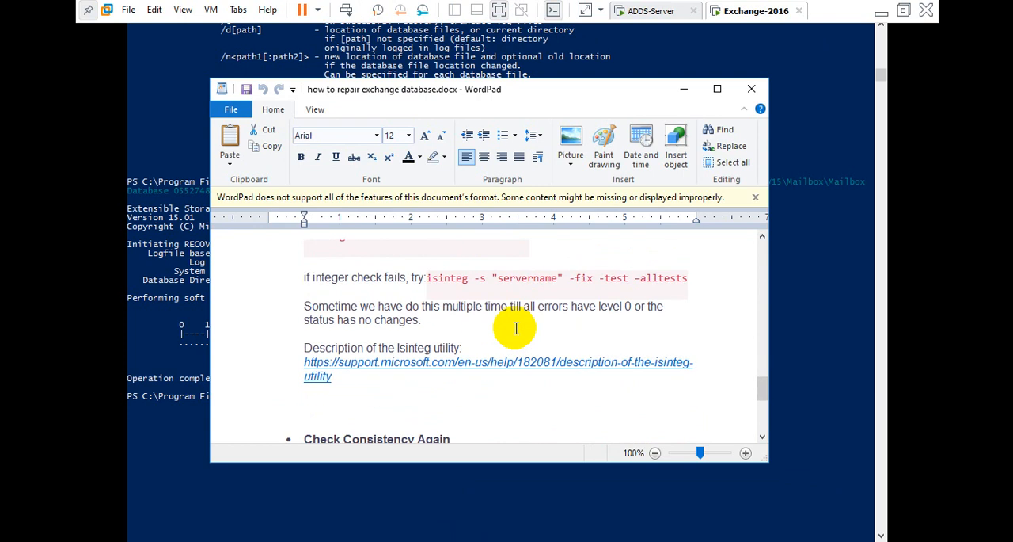
left_click(686, 90)
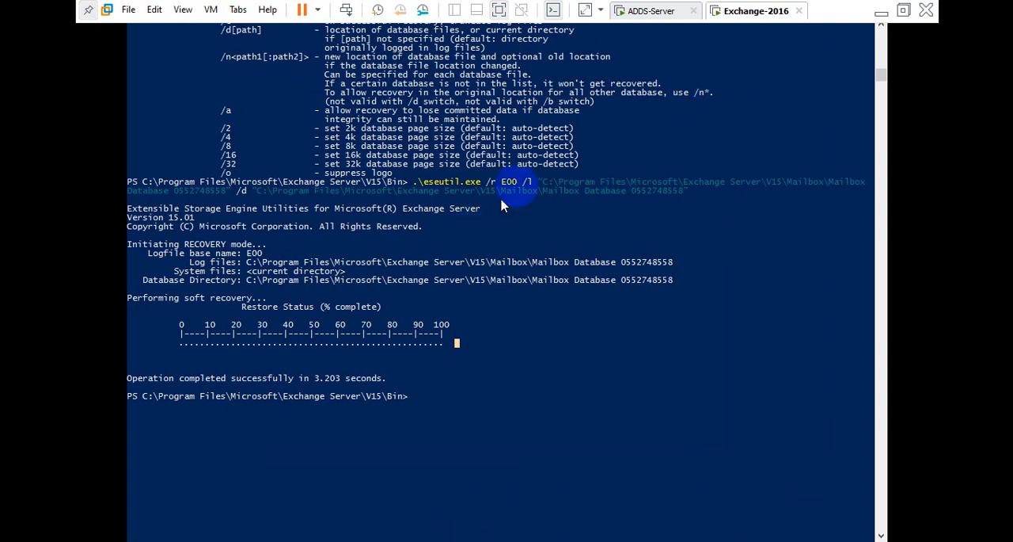
left_click(881, 12)
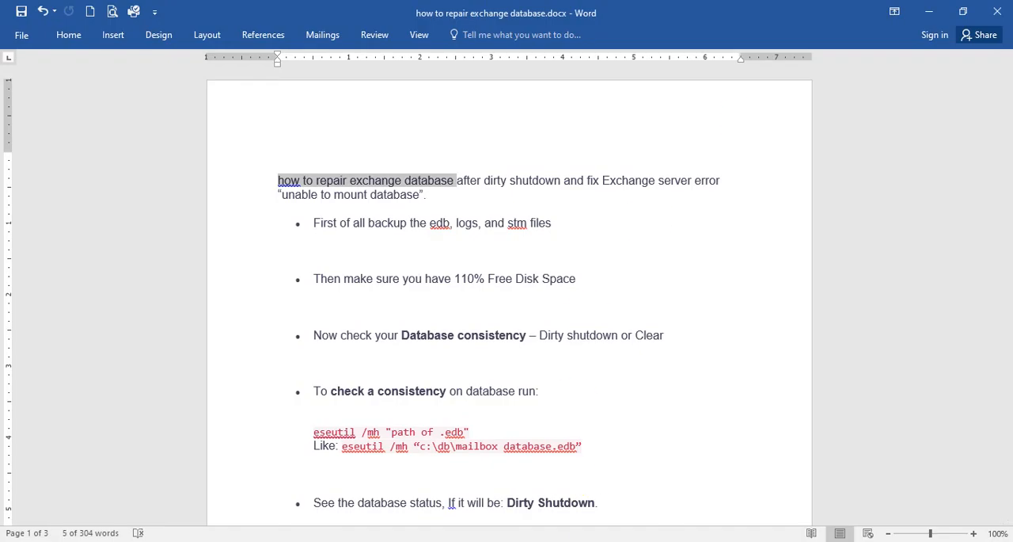
left_click(502, 491)
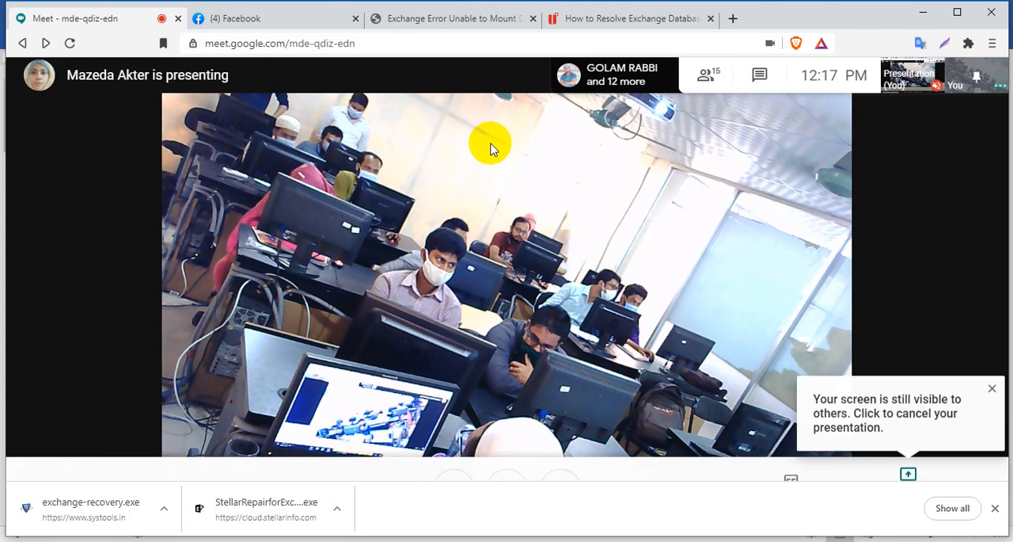
left_click(290, 26)
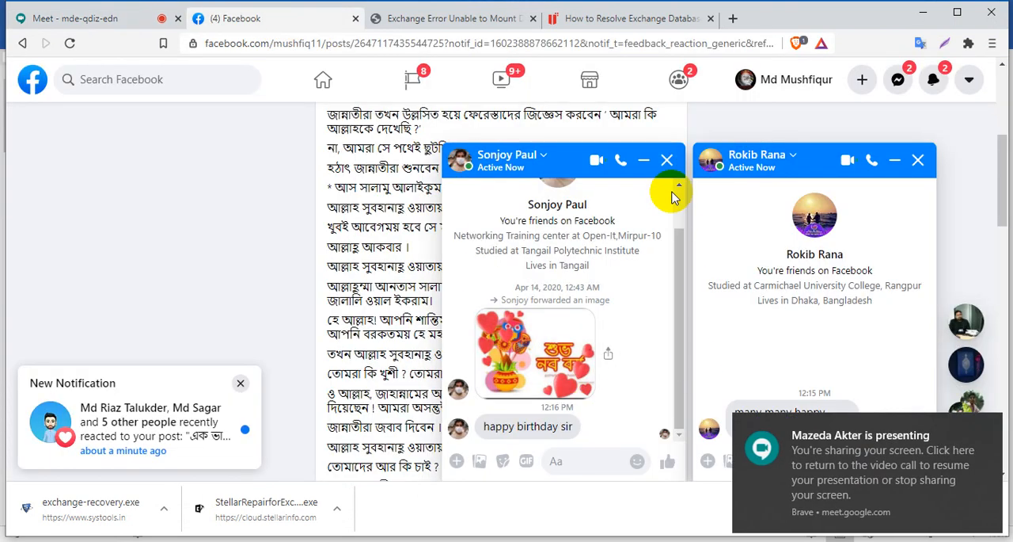
left_click(667, 160)
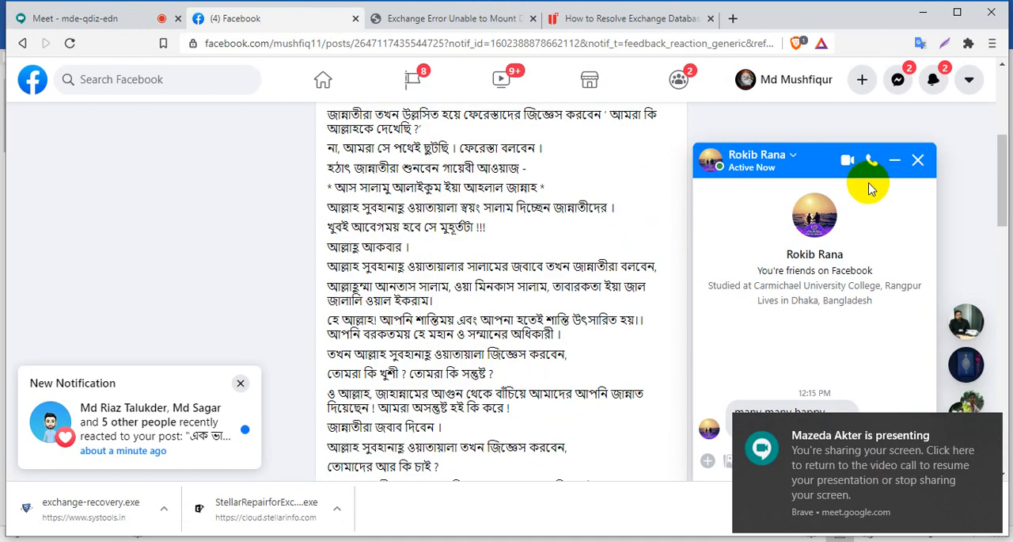
left_click(918, 160)
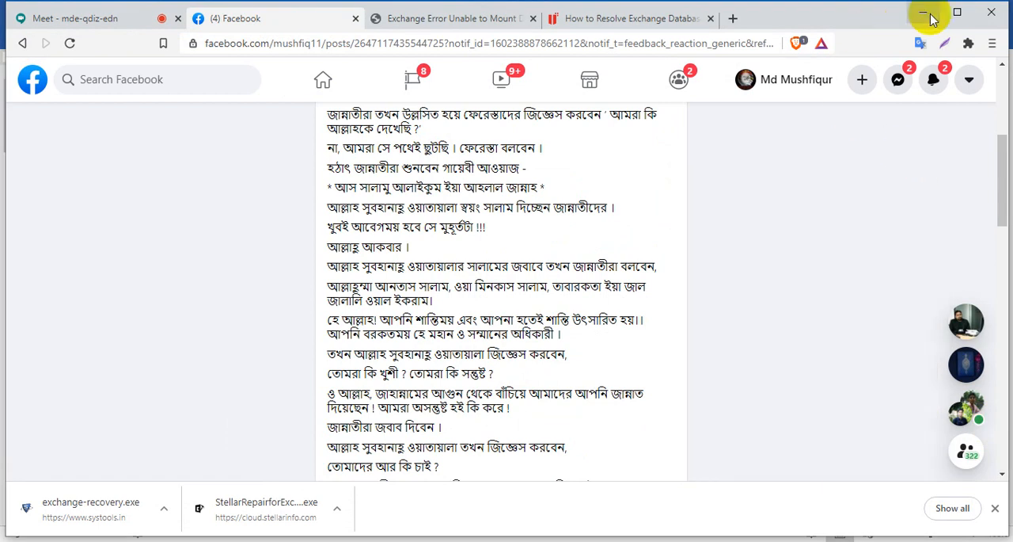
left_click(923, 13)
left_click(928, 12)
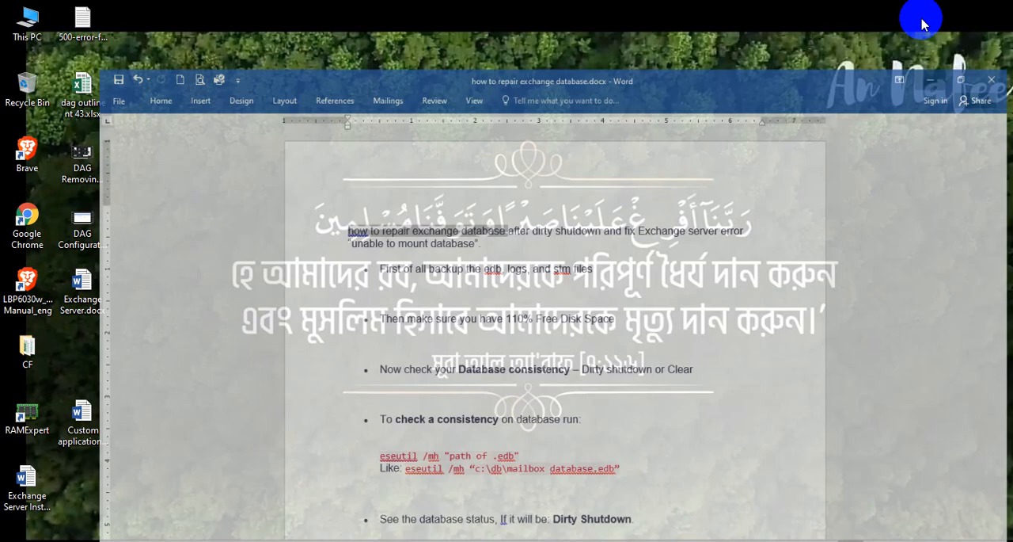